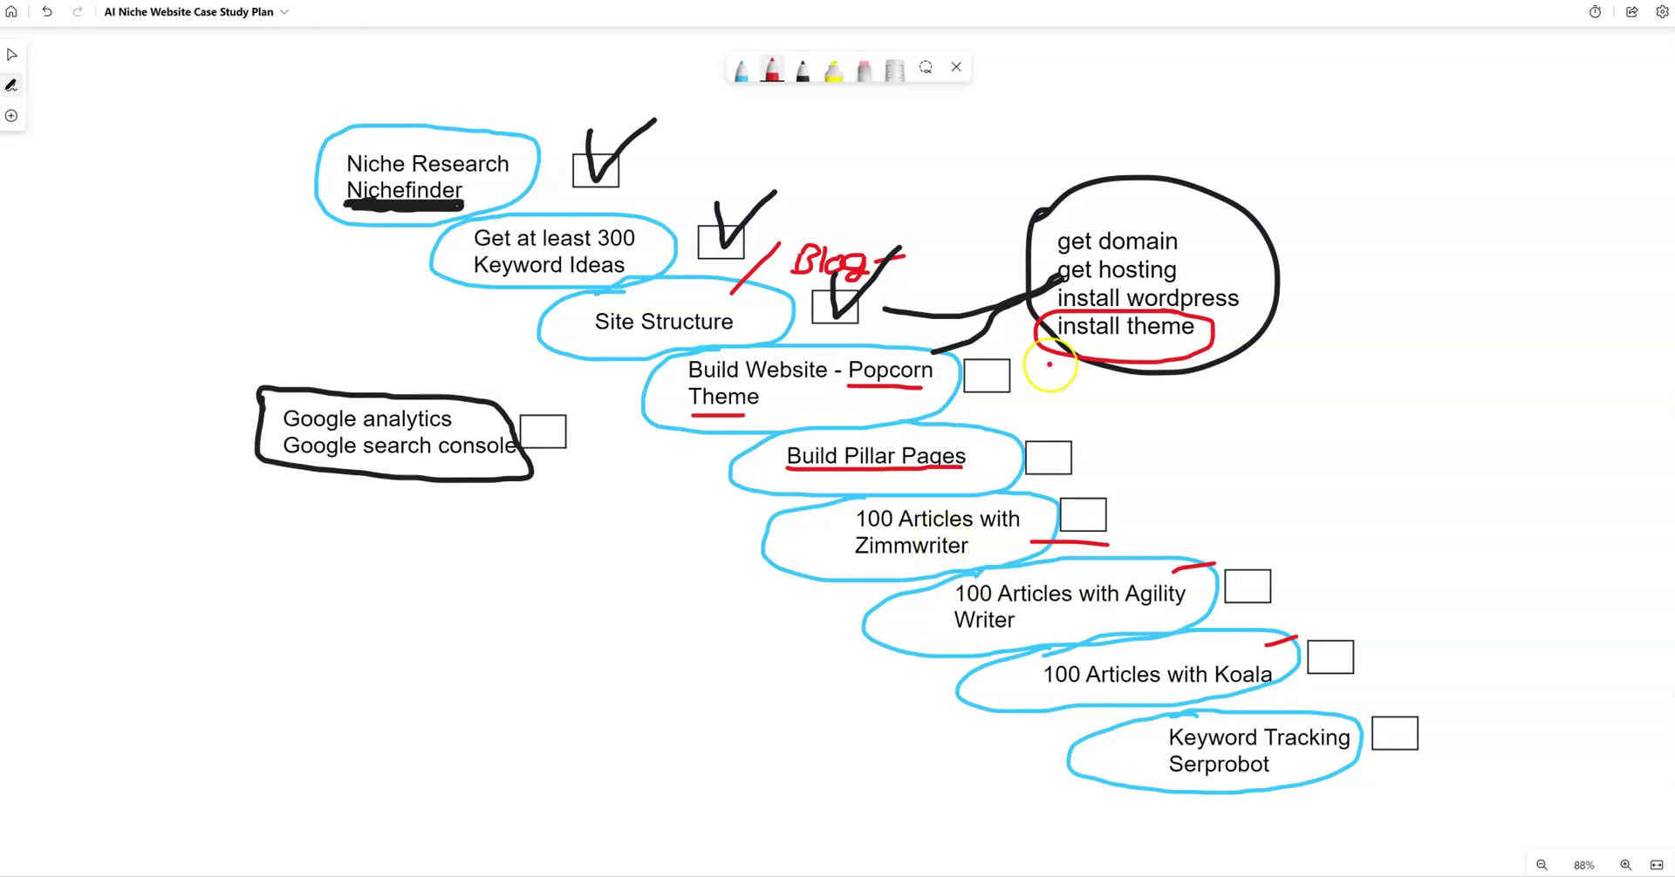
Step: Circle the Google analytics and Google search console block in red and tick the Build Website and Build Pillar Pages boxes in black
mouse_move(282, 360)
left_mouse_down()
mouse_move(198, 486)
mouse_move(568, 531)
mouse_move(234, 311)
left_mouse_up()
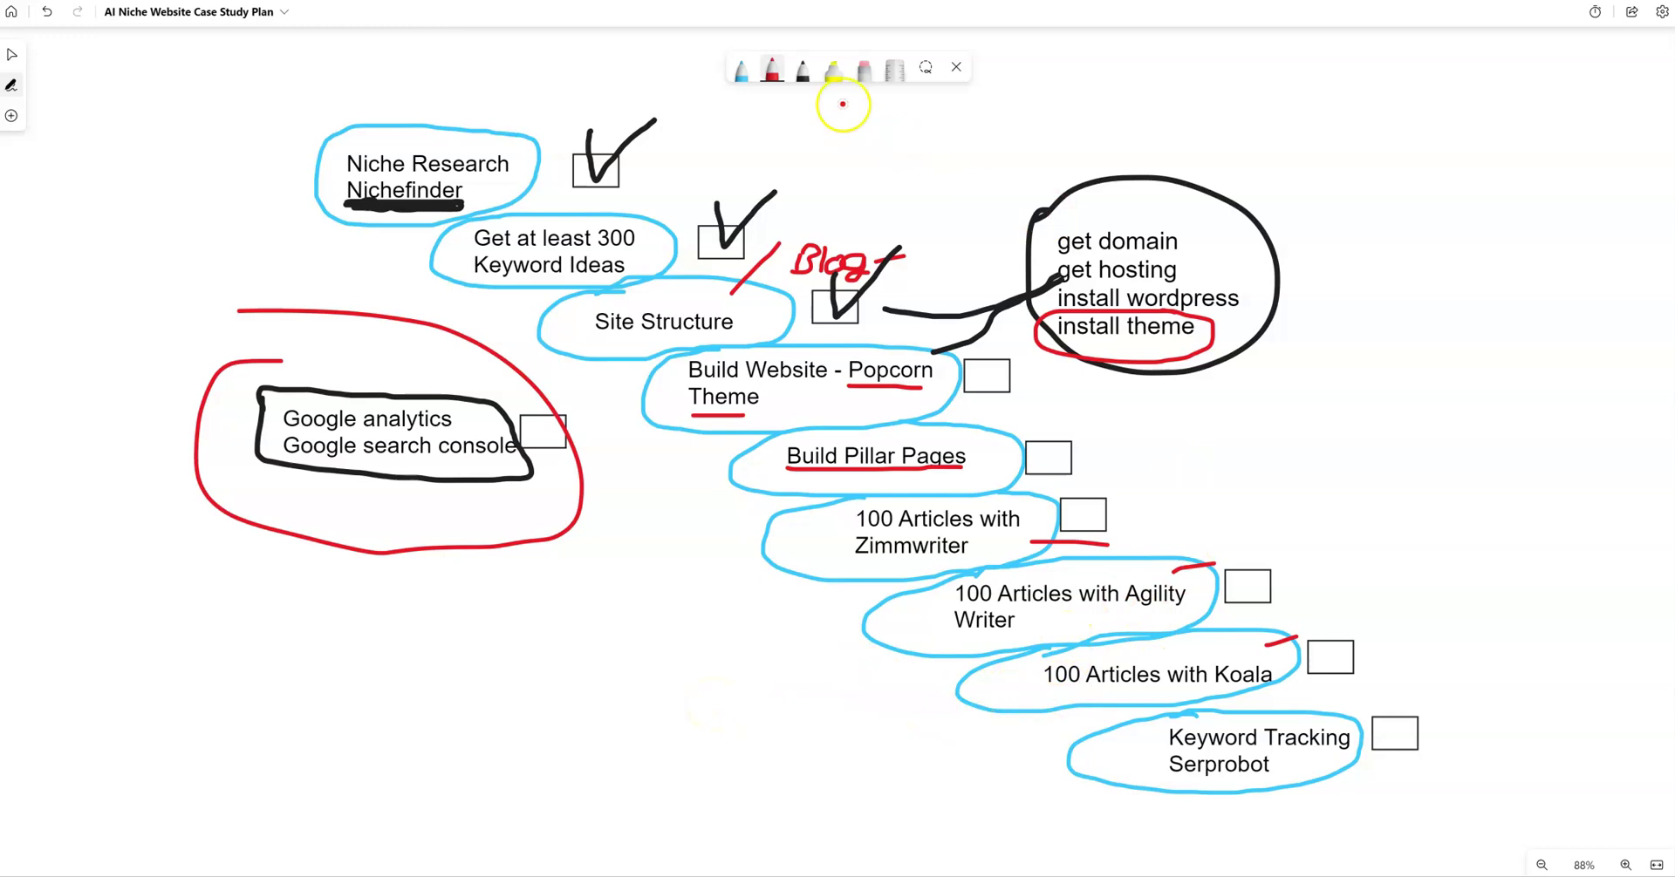
left_click(801, 67)
mouse_move(968, 365)
left_mouse_down()
mouse_move(983, 390)
mouse_move(1012, 322)
mouse_move(1075, 269)
left_mouse_up()
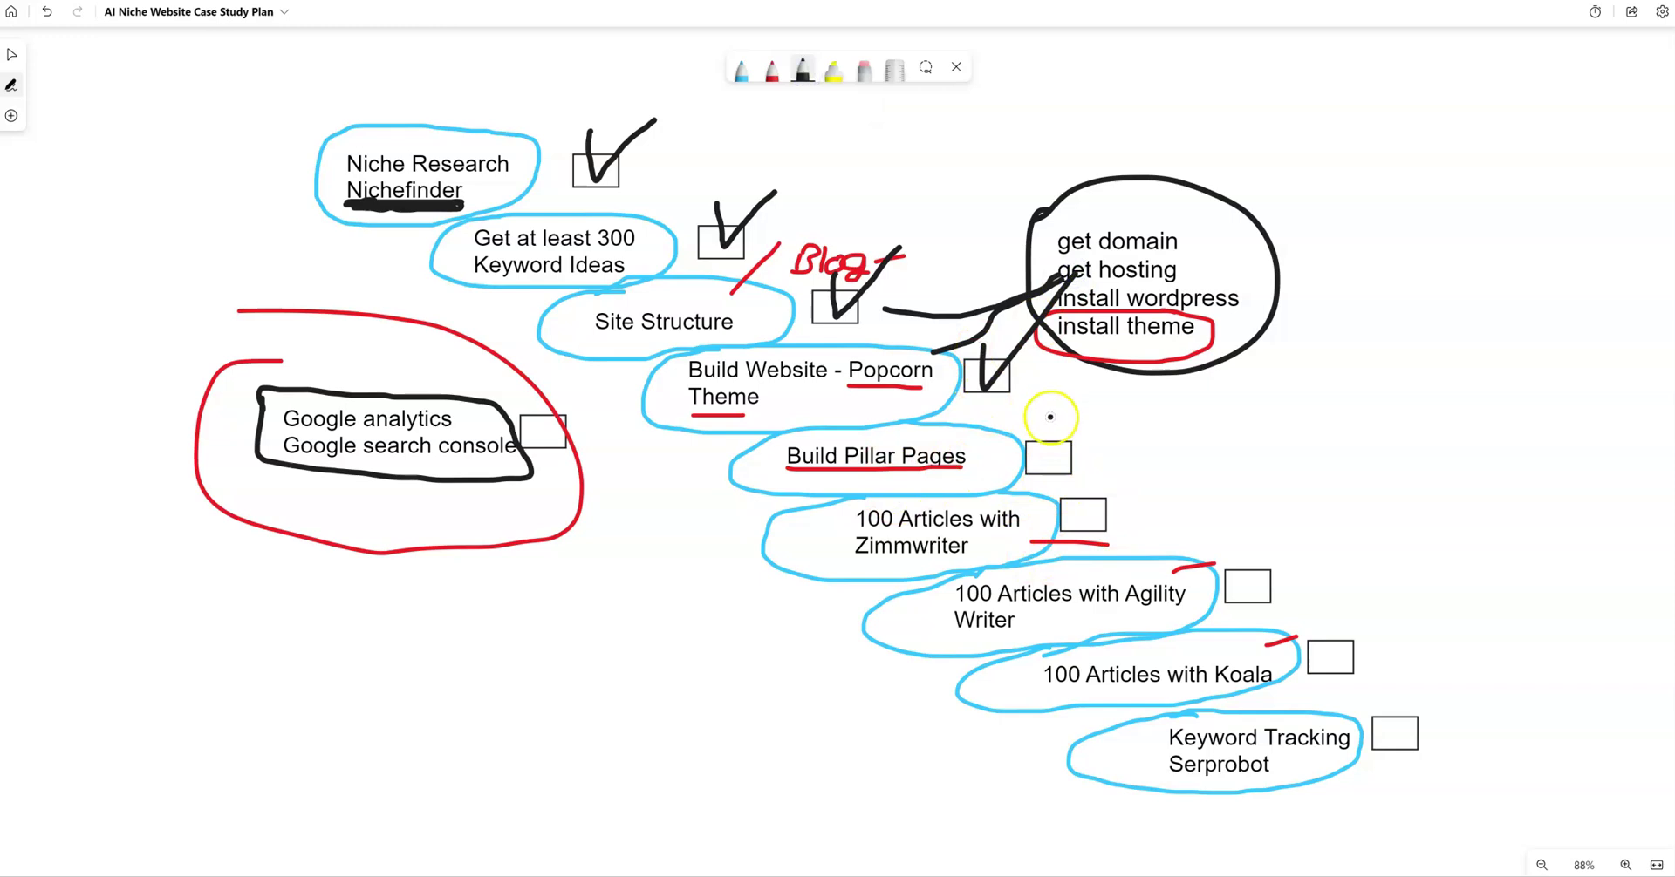
mouse_move(1050, 416)
left_mouse_down()
mouse_move(1077, 441)
mouse_move(1120, 373)
left_mouse_up()
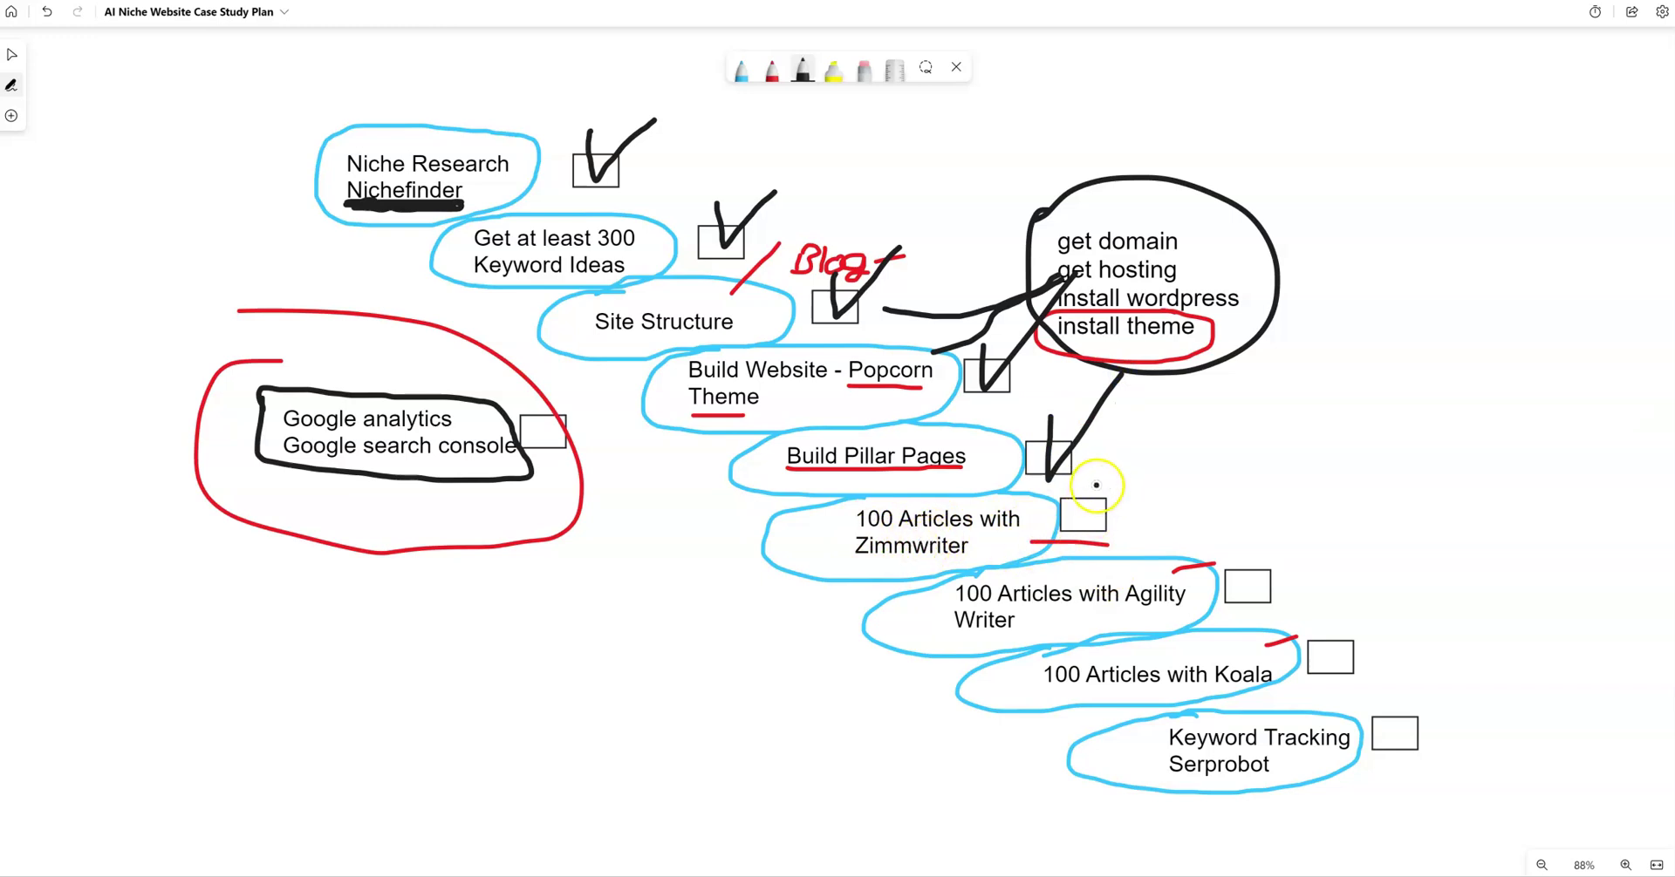
Step: Tick the checkboxes for 100 Articles with Agility Writer and 100 Articles with Koala, leaving the Zimmwriter box unticked
mouse_move(1093, 473)
left_mouse_down()
mouse_move(1092, 521)
mouse_move(1138, 462)
left_mouse_up()
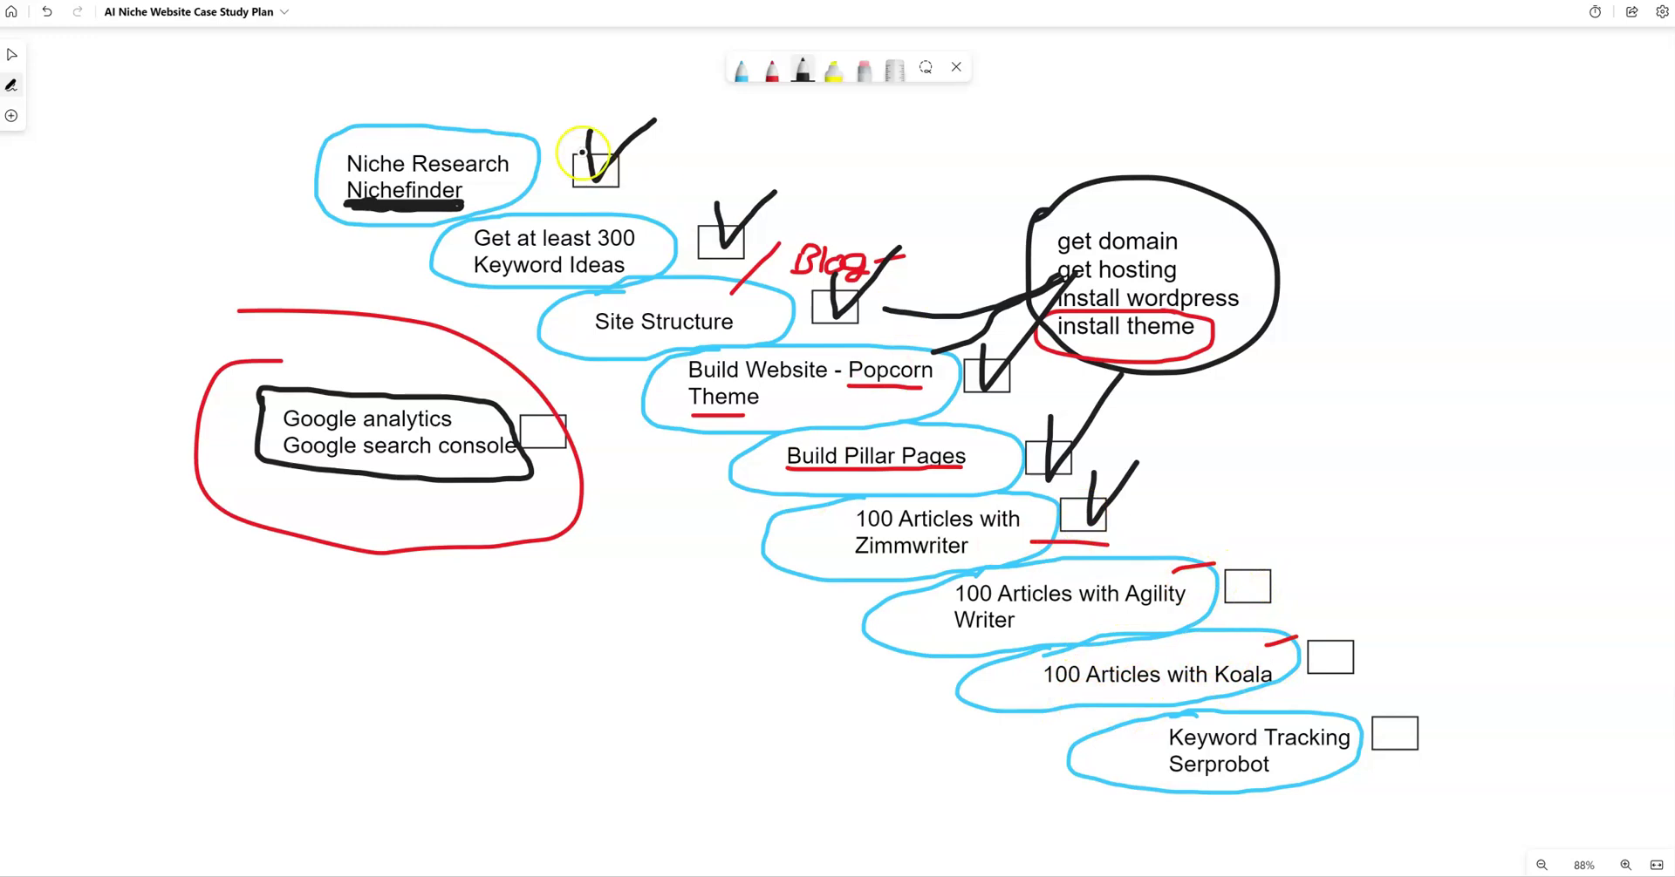
left_click(47, 11)
mouse_move(1253, 543)
left_mouse_down()
mouse_move(1250, 562)
mouse_move(1358, 501)
left_mouse_up()
mouse_move(1333, 612)
left_mouse_down()
mouse_move(1391, 609)
mouse_move(1415, 587)
left_mouse_up()
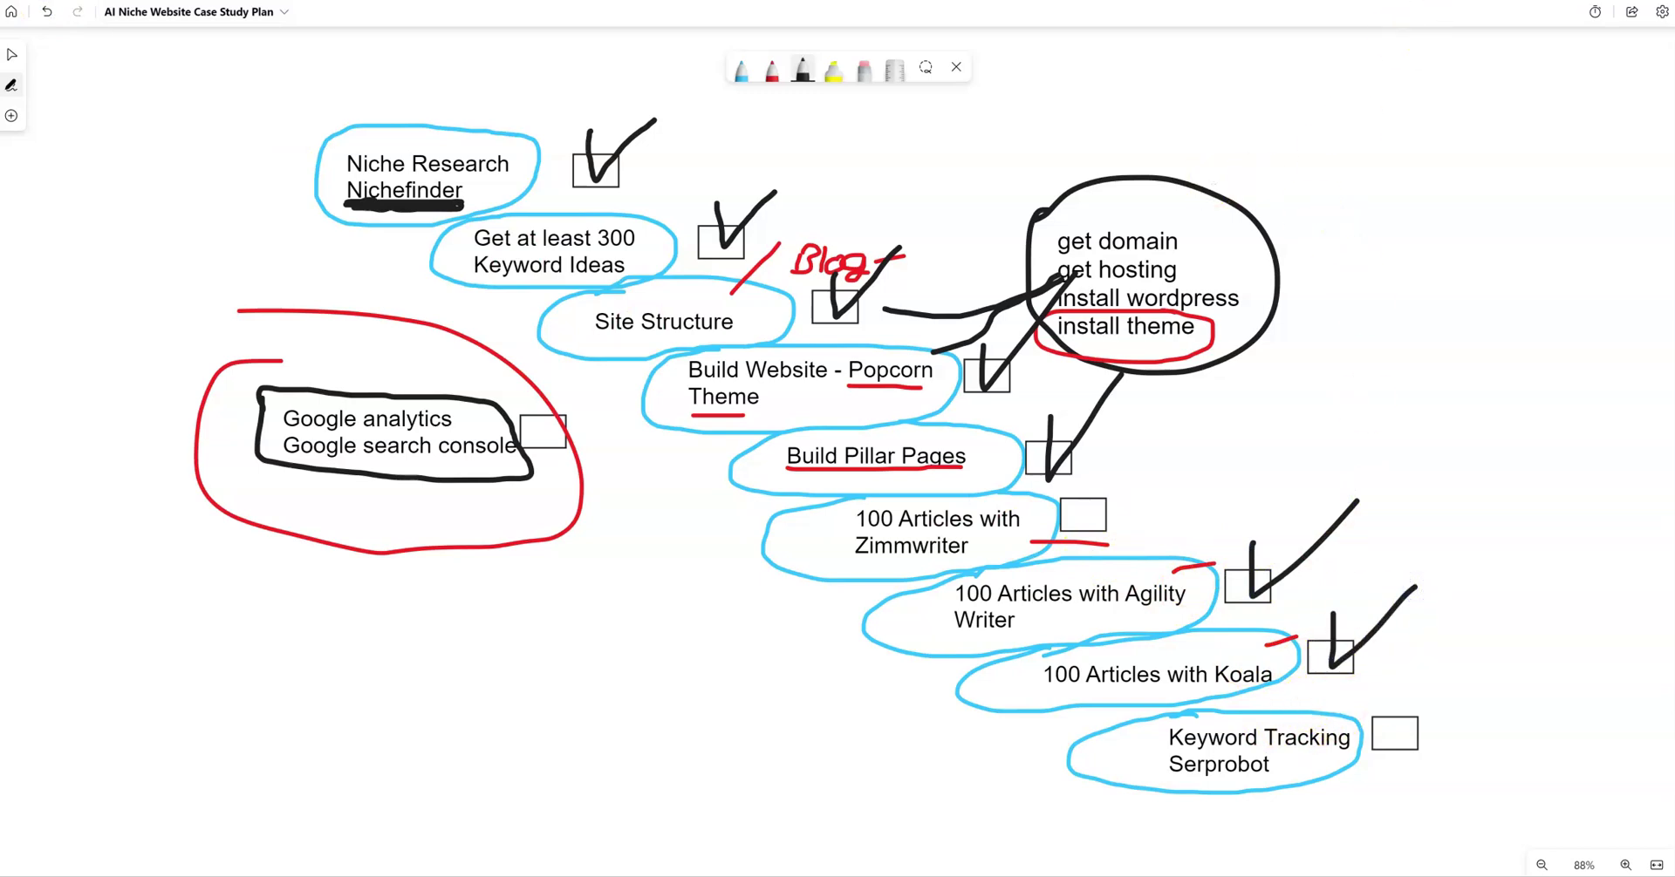
Step: Switch to the browser, check the Koala article queue's writing progress and refresh the WordPress Drafts list
key("alt+Tab")
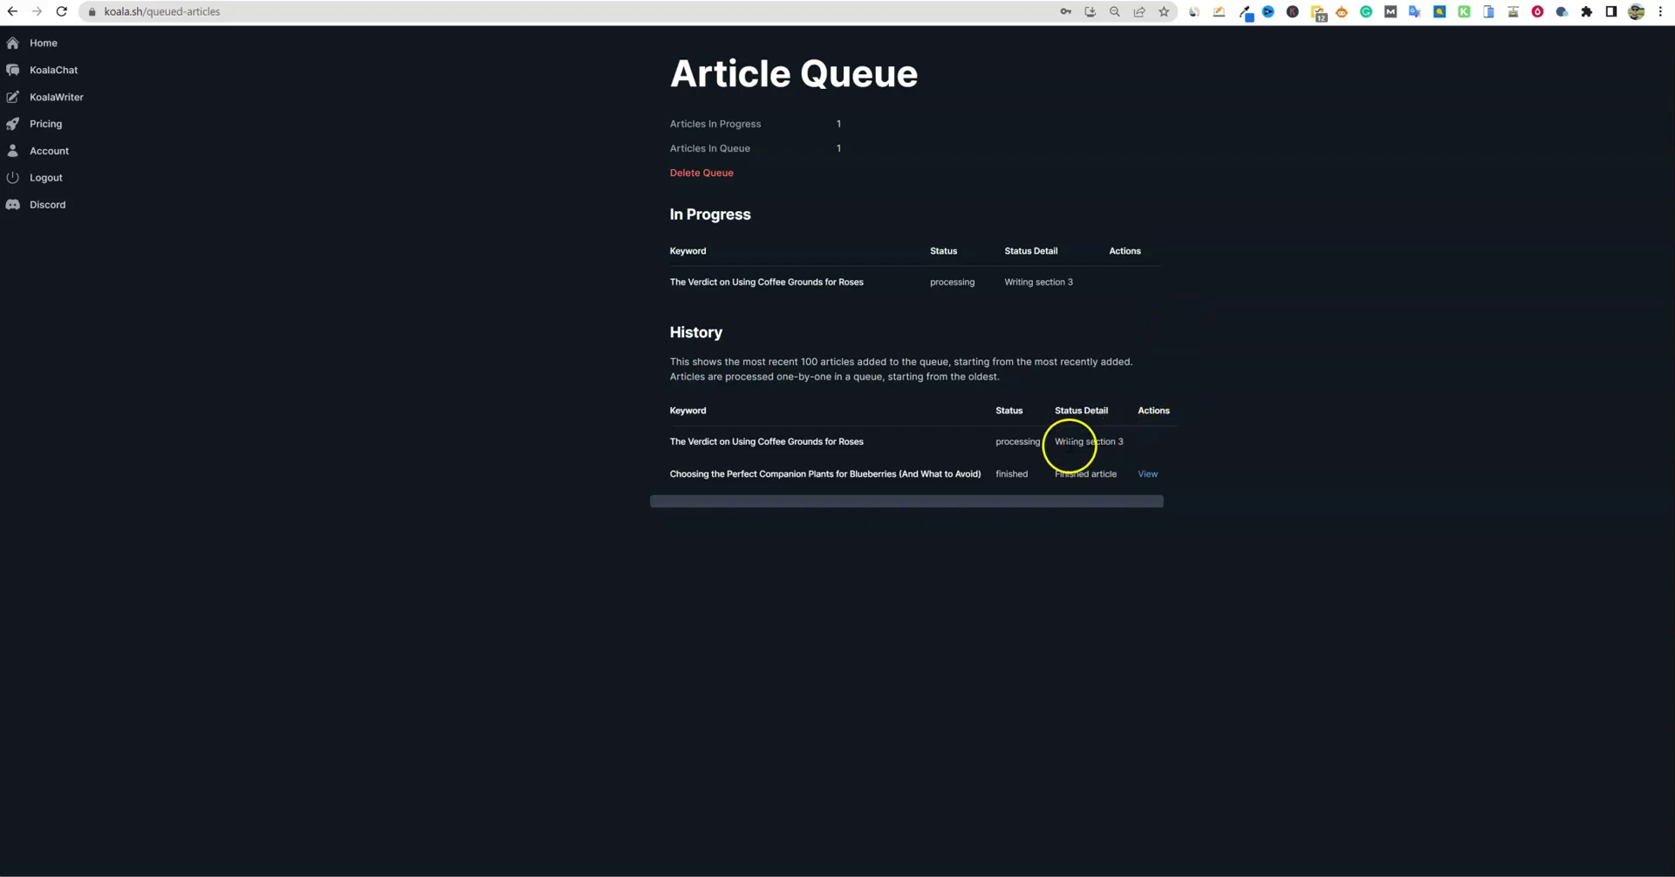
left_click_drag(1062, 441, 1124, 442)
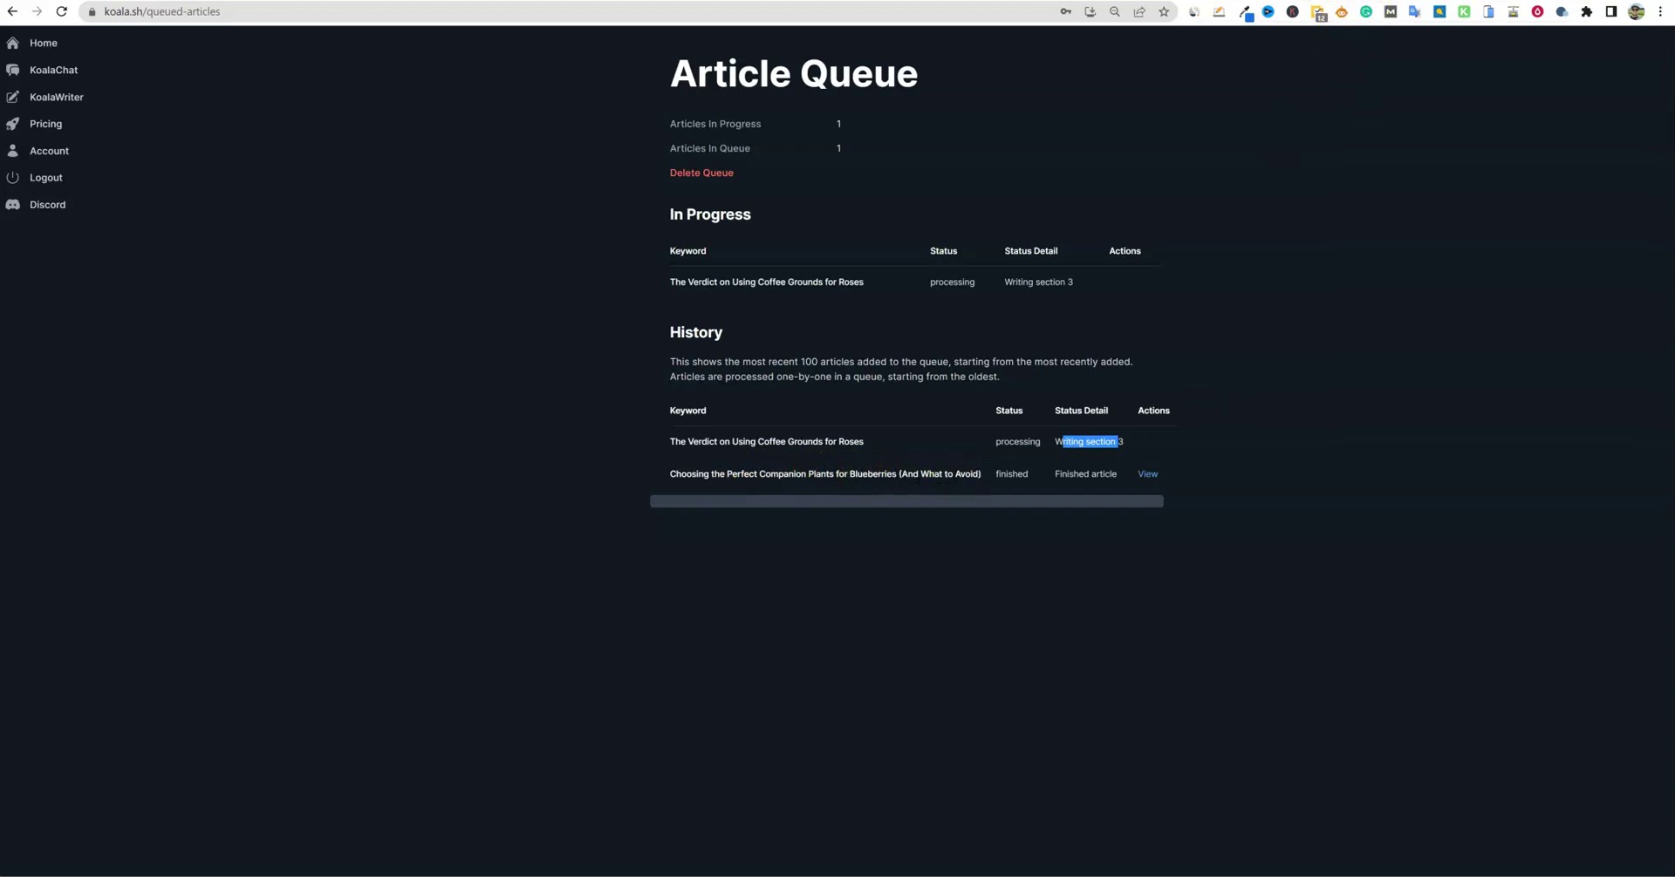
left_click(1391, 0)
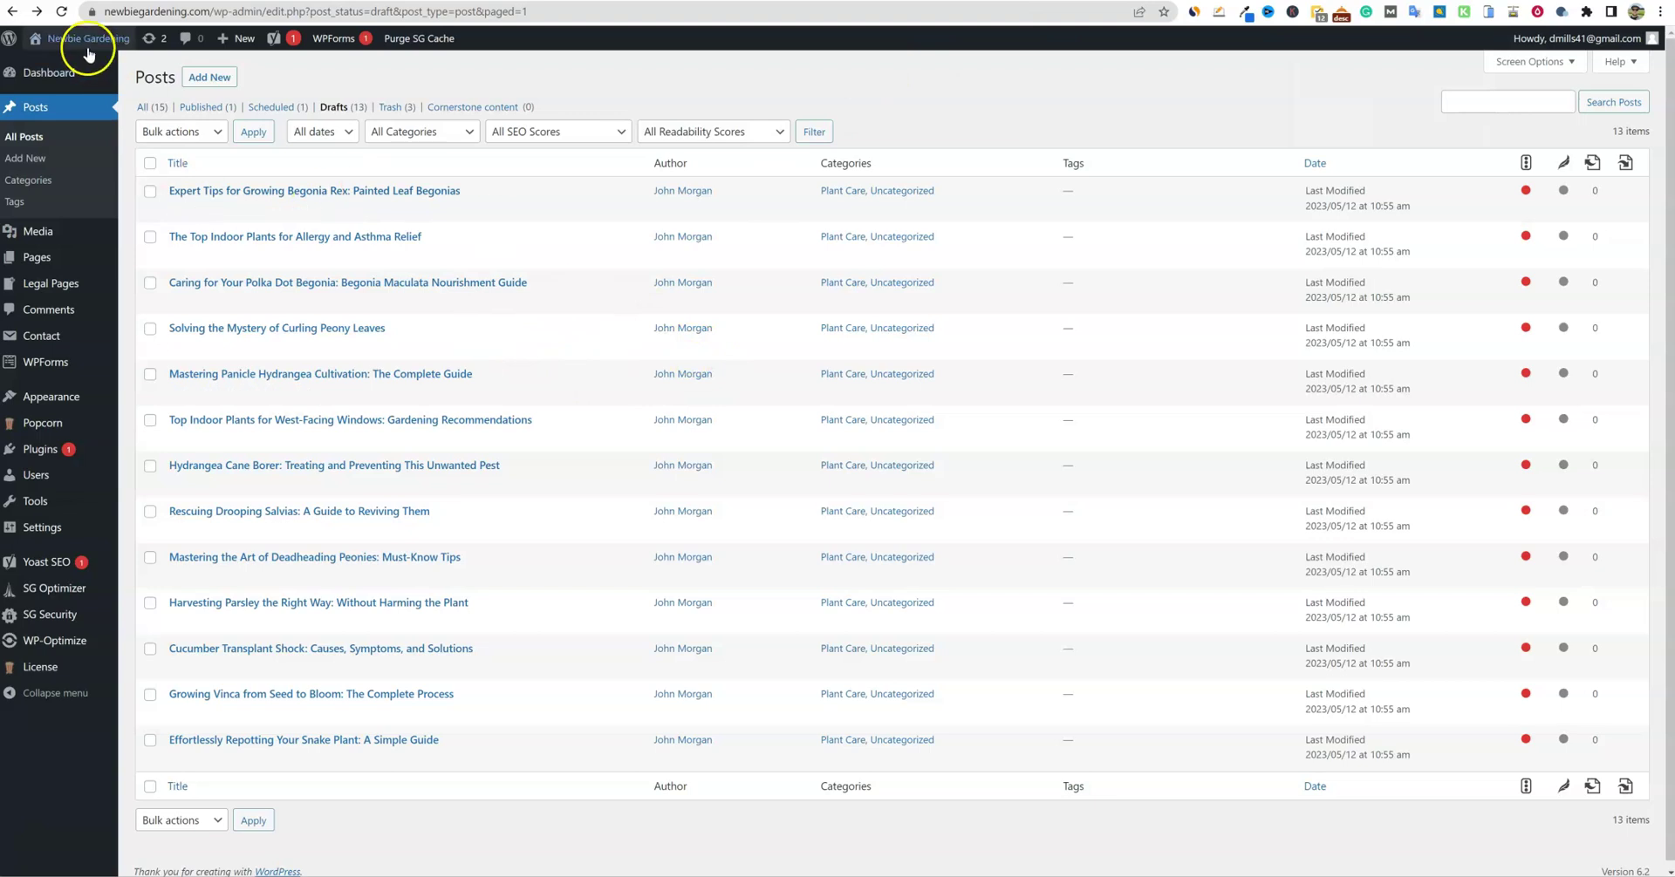
left_click(61, 11)
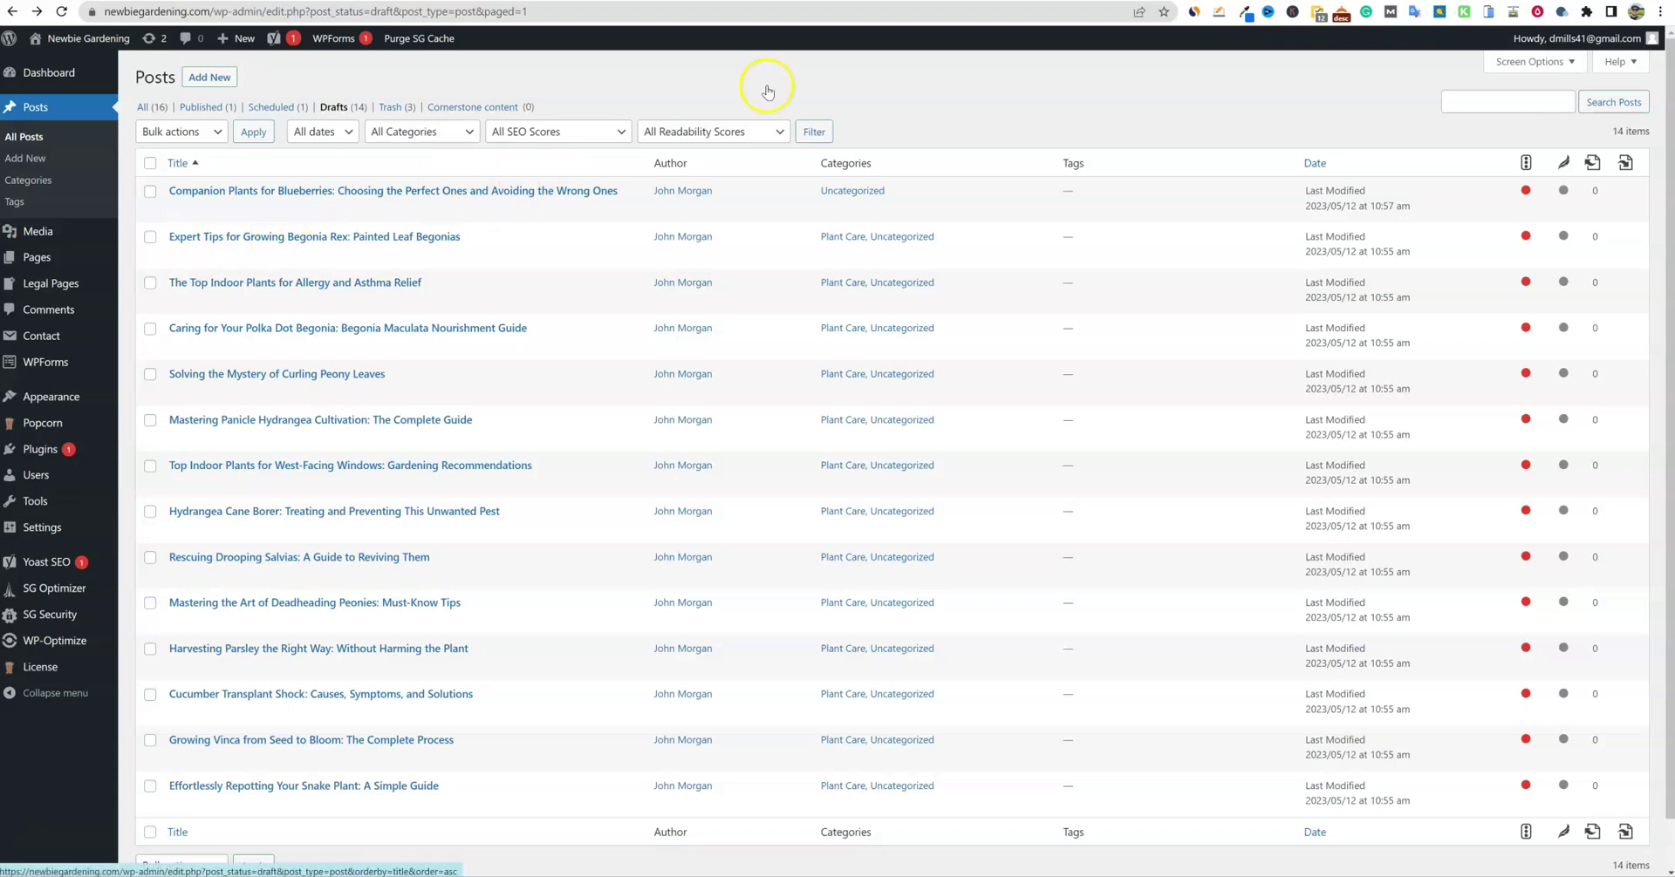
Step: Return to the Koala site and compare the monthly prices and word allowances of its subscription plans
left_click(1341, 12)
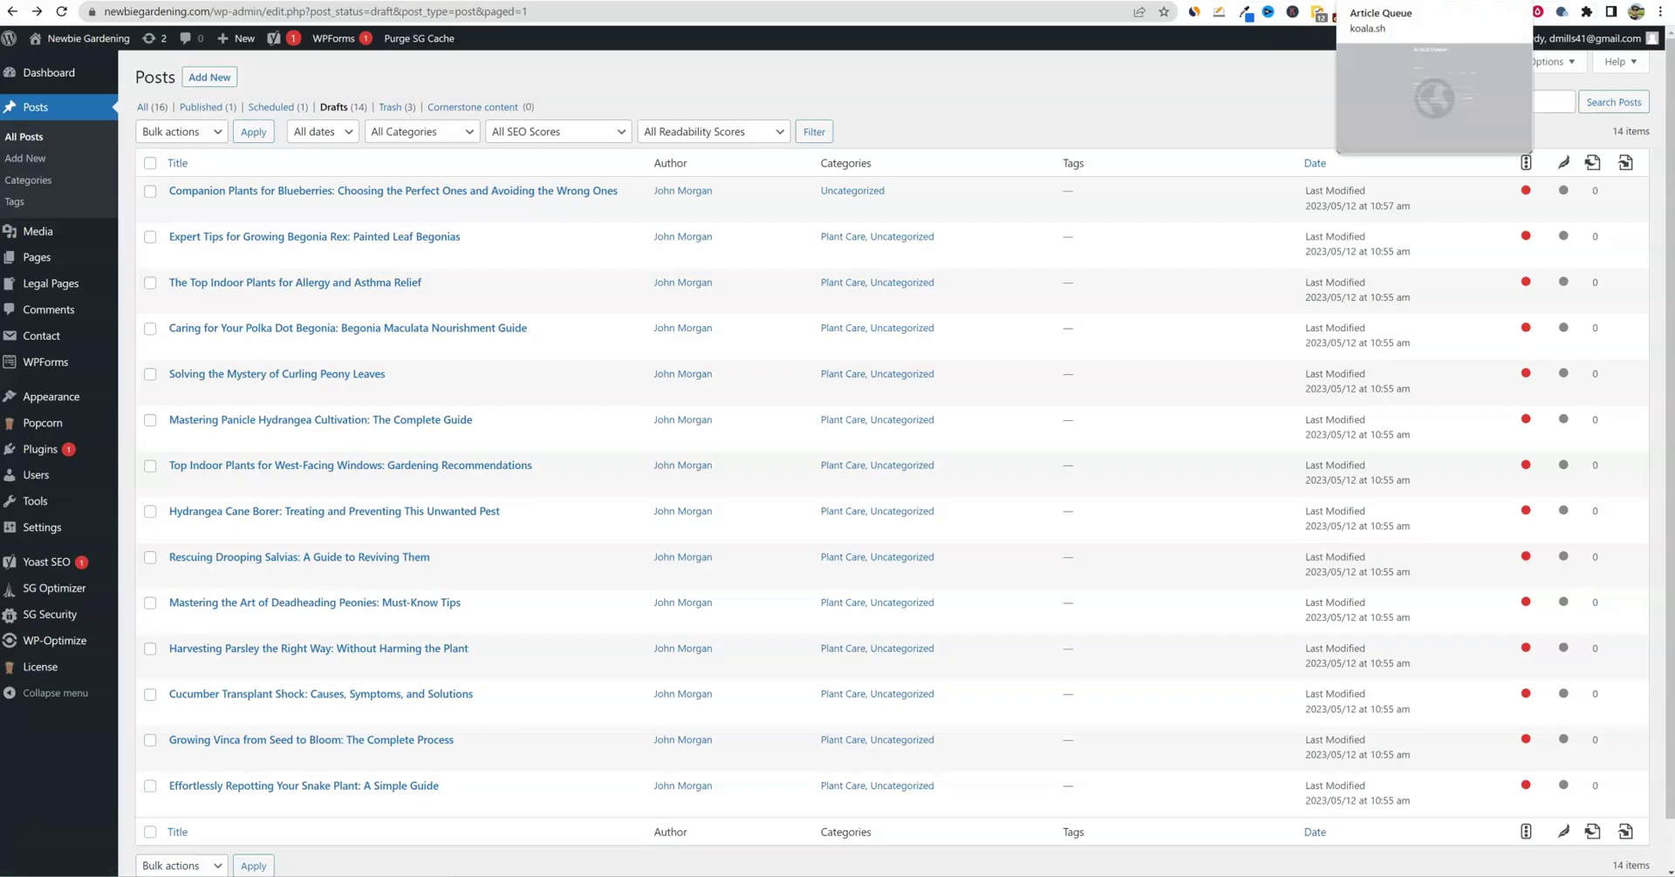
left_click(1413, 23)
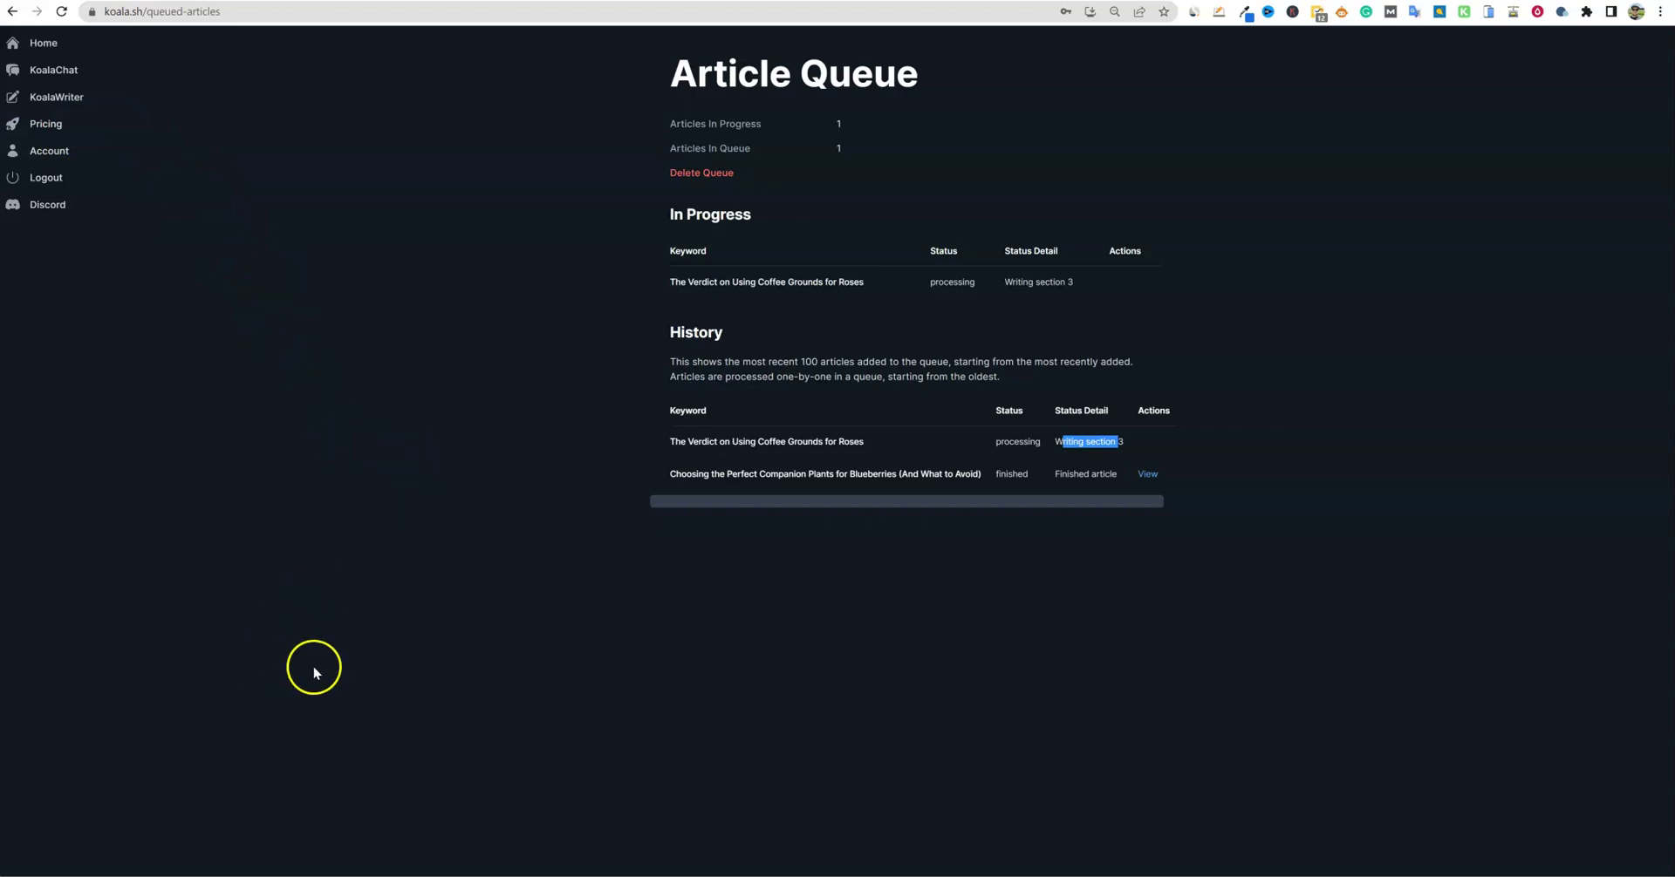
left_click(61, 123)
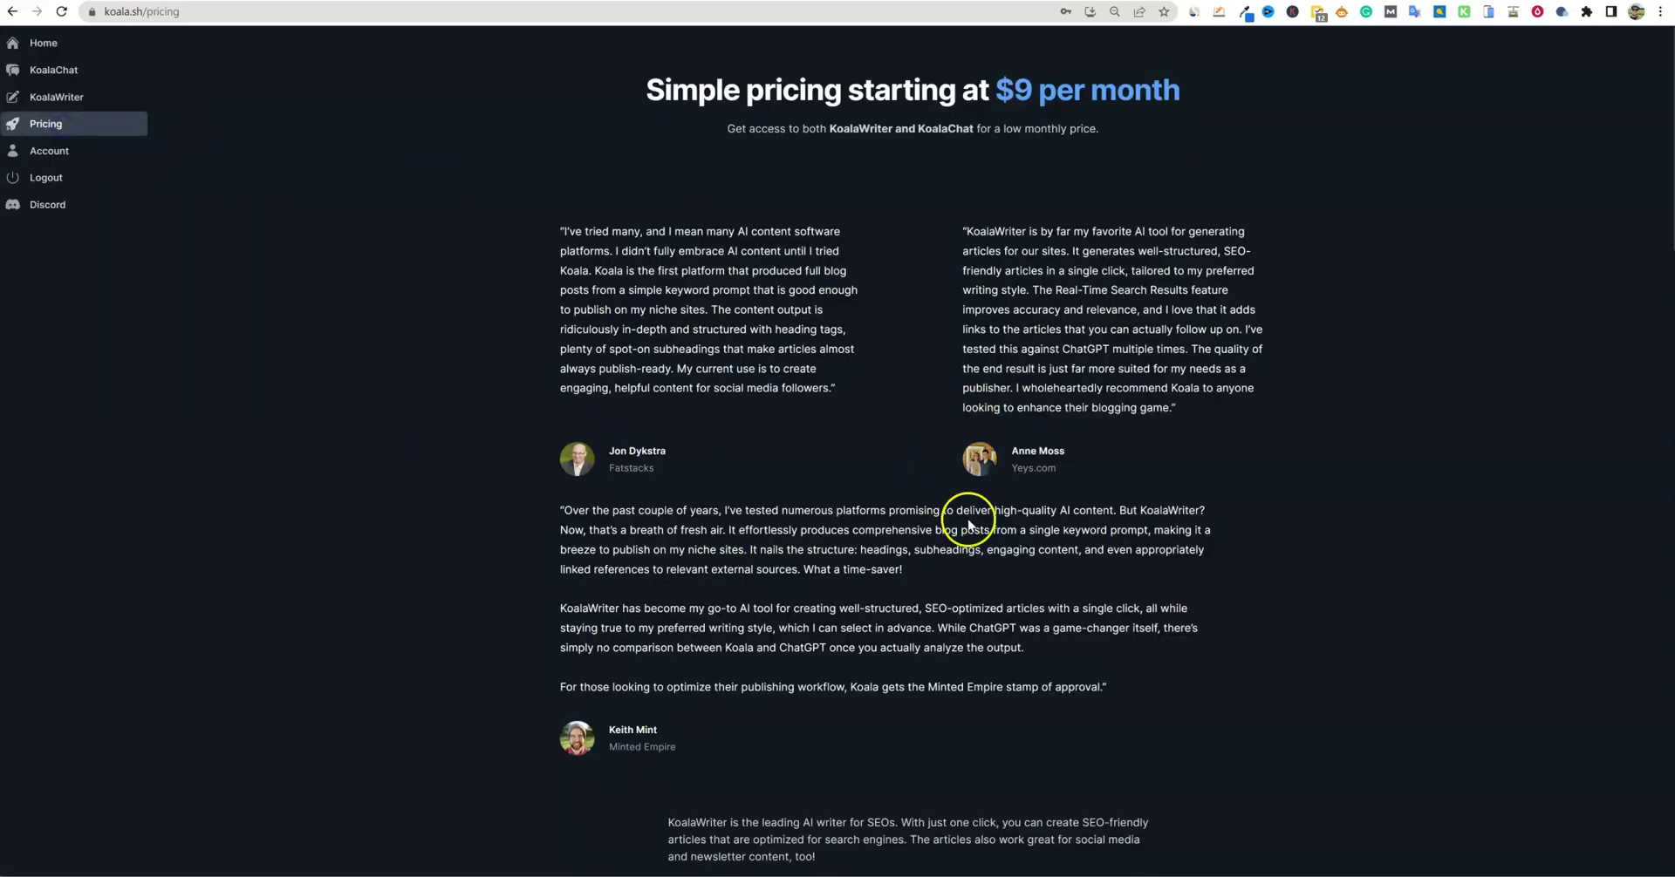
scroll(968, 520, "down", 8)
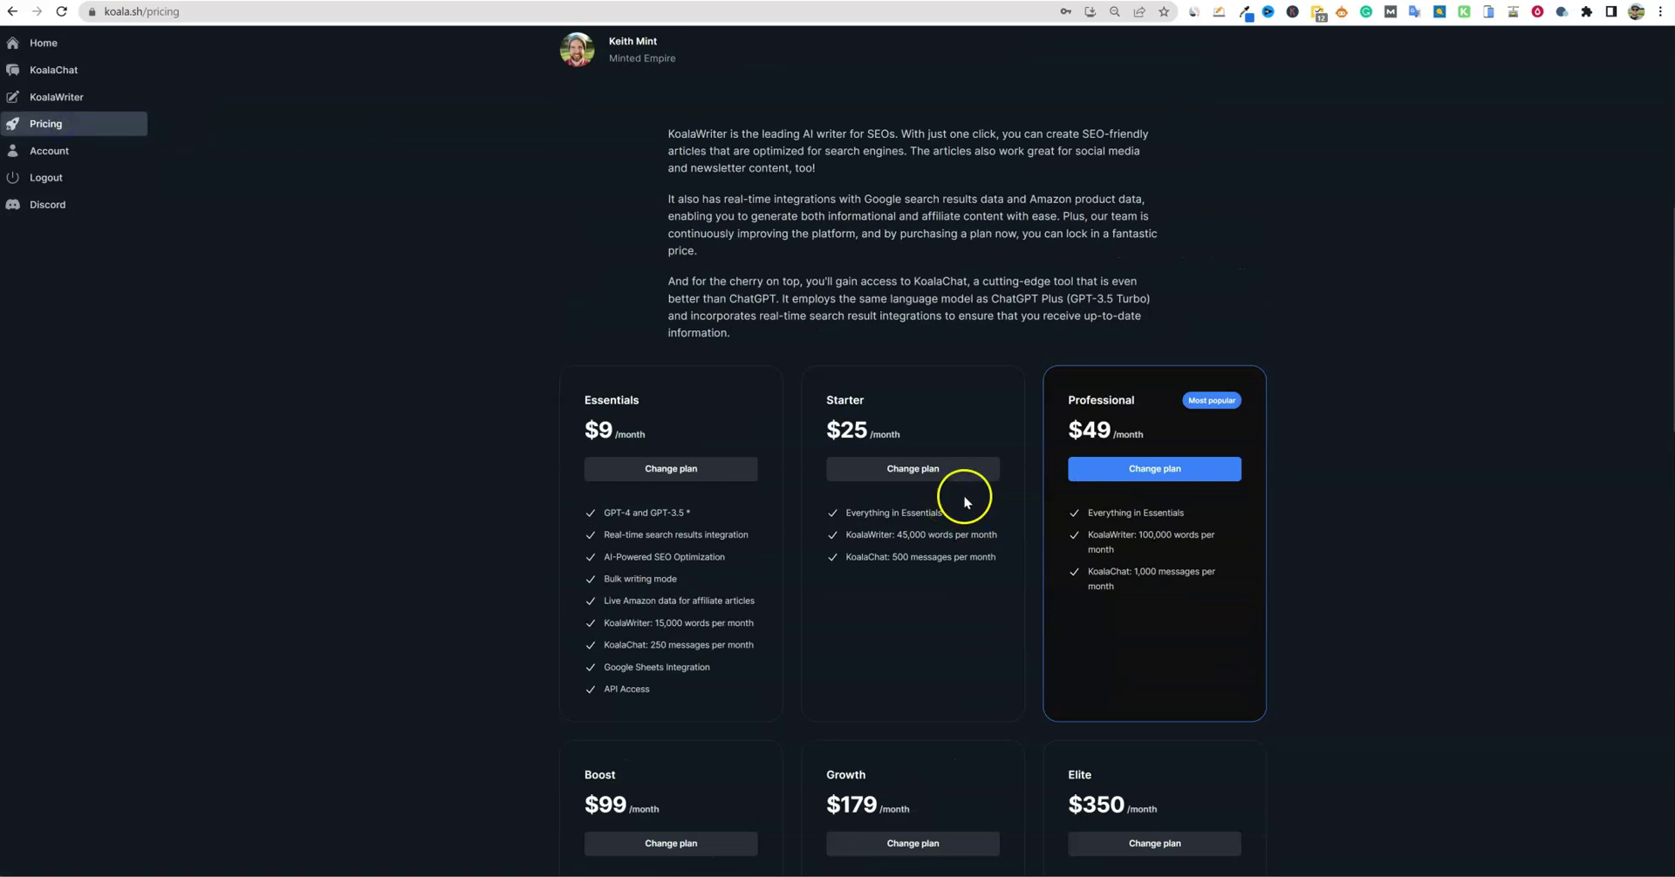
scroll(1184, 589, "down", 4)
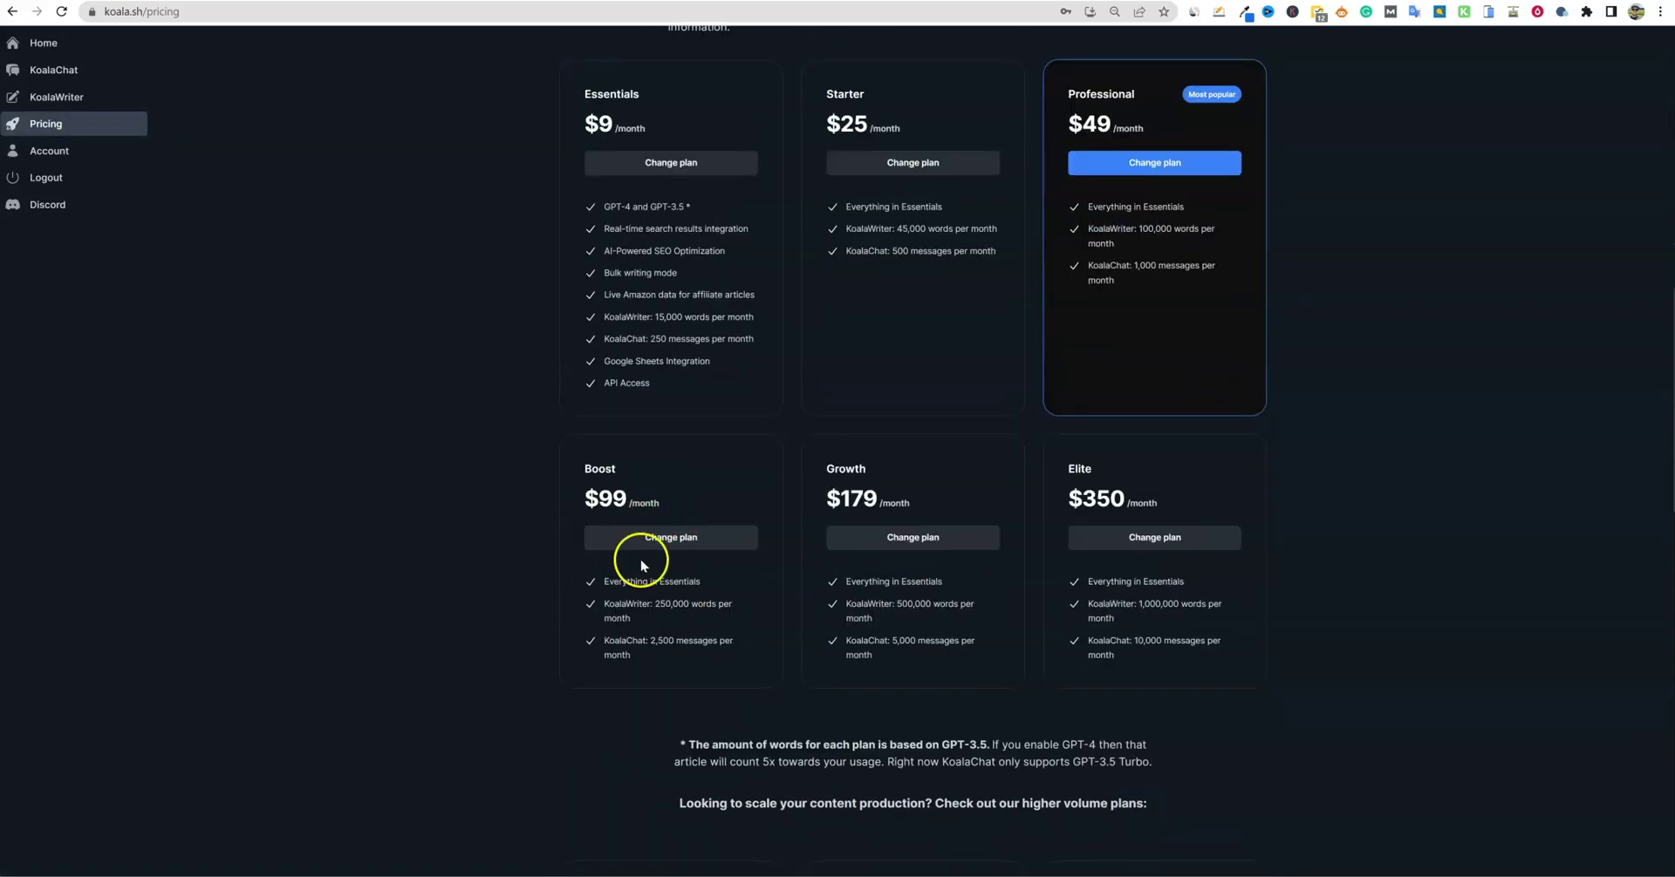
scroll(641, 541, "up", 1)
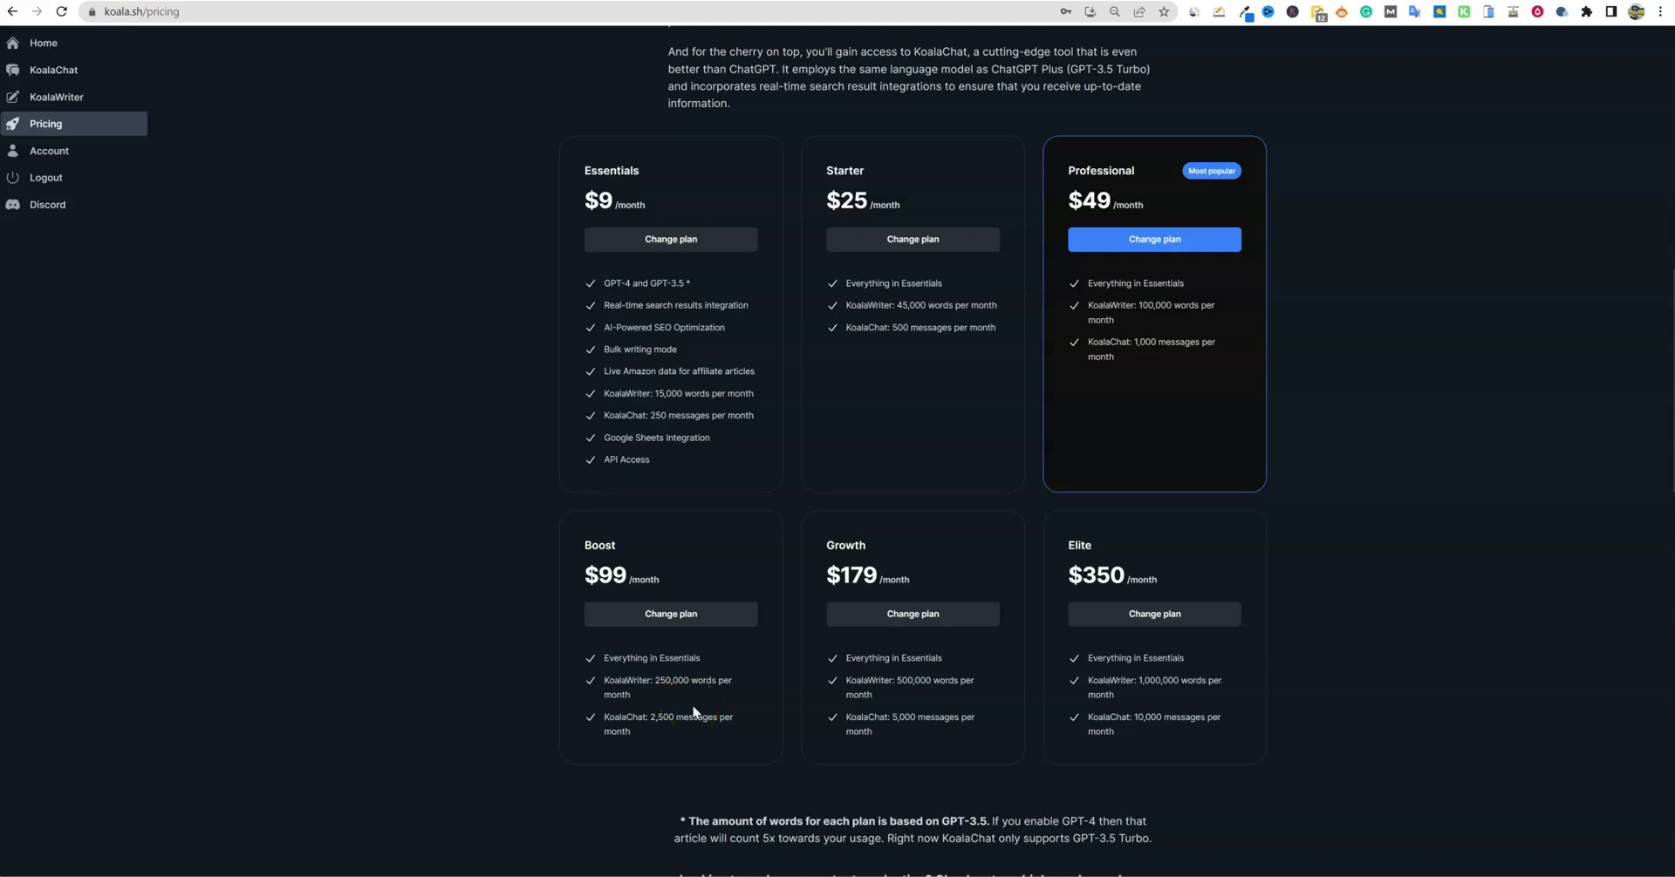
left_click(679, 687)
scroll(848, 569, "down", 3)
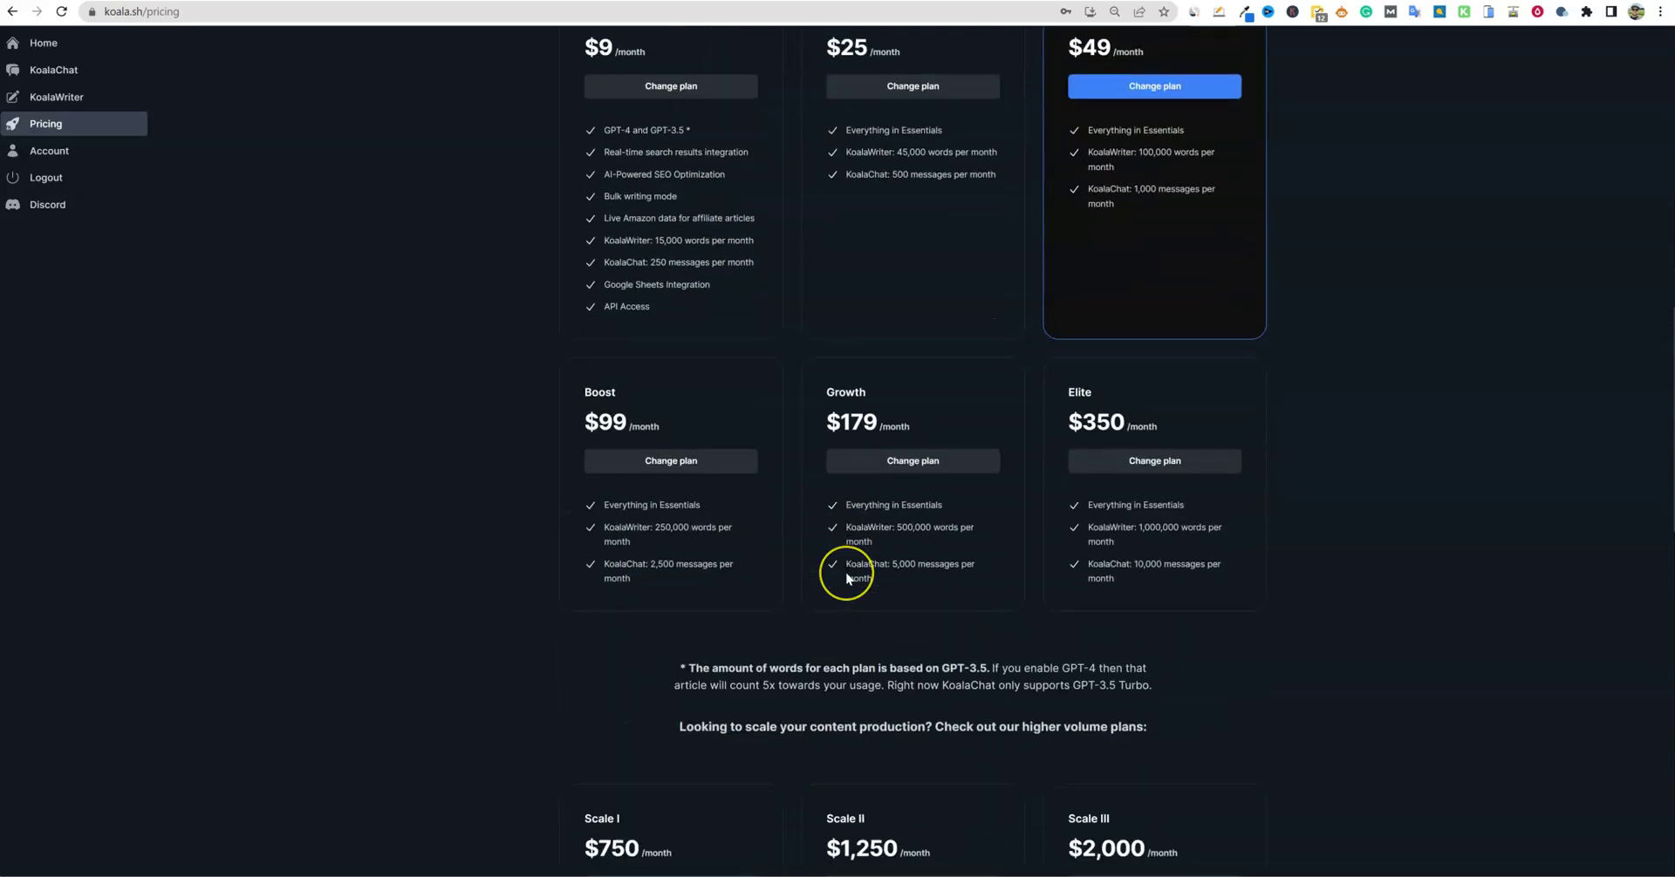
scroll(846, 578, "down", 2)
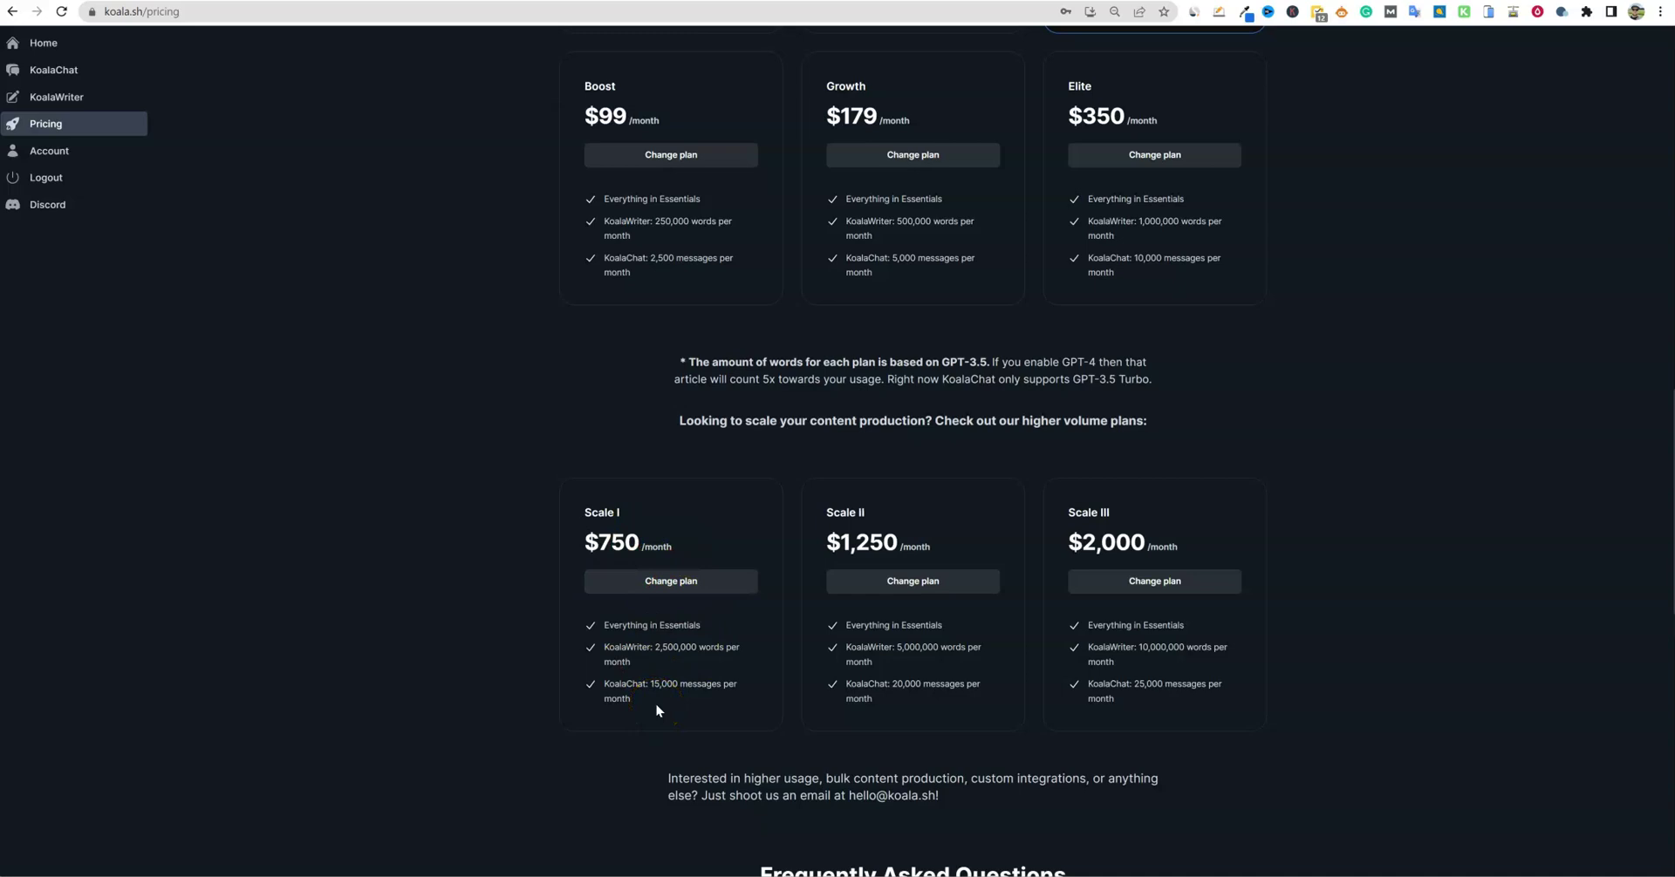
scroll(656, 703, "down", 3)
scroll(655, 703, "up", 7)
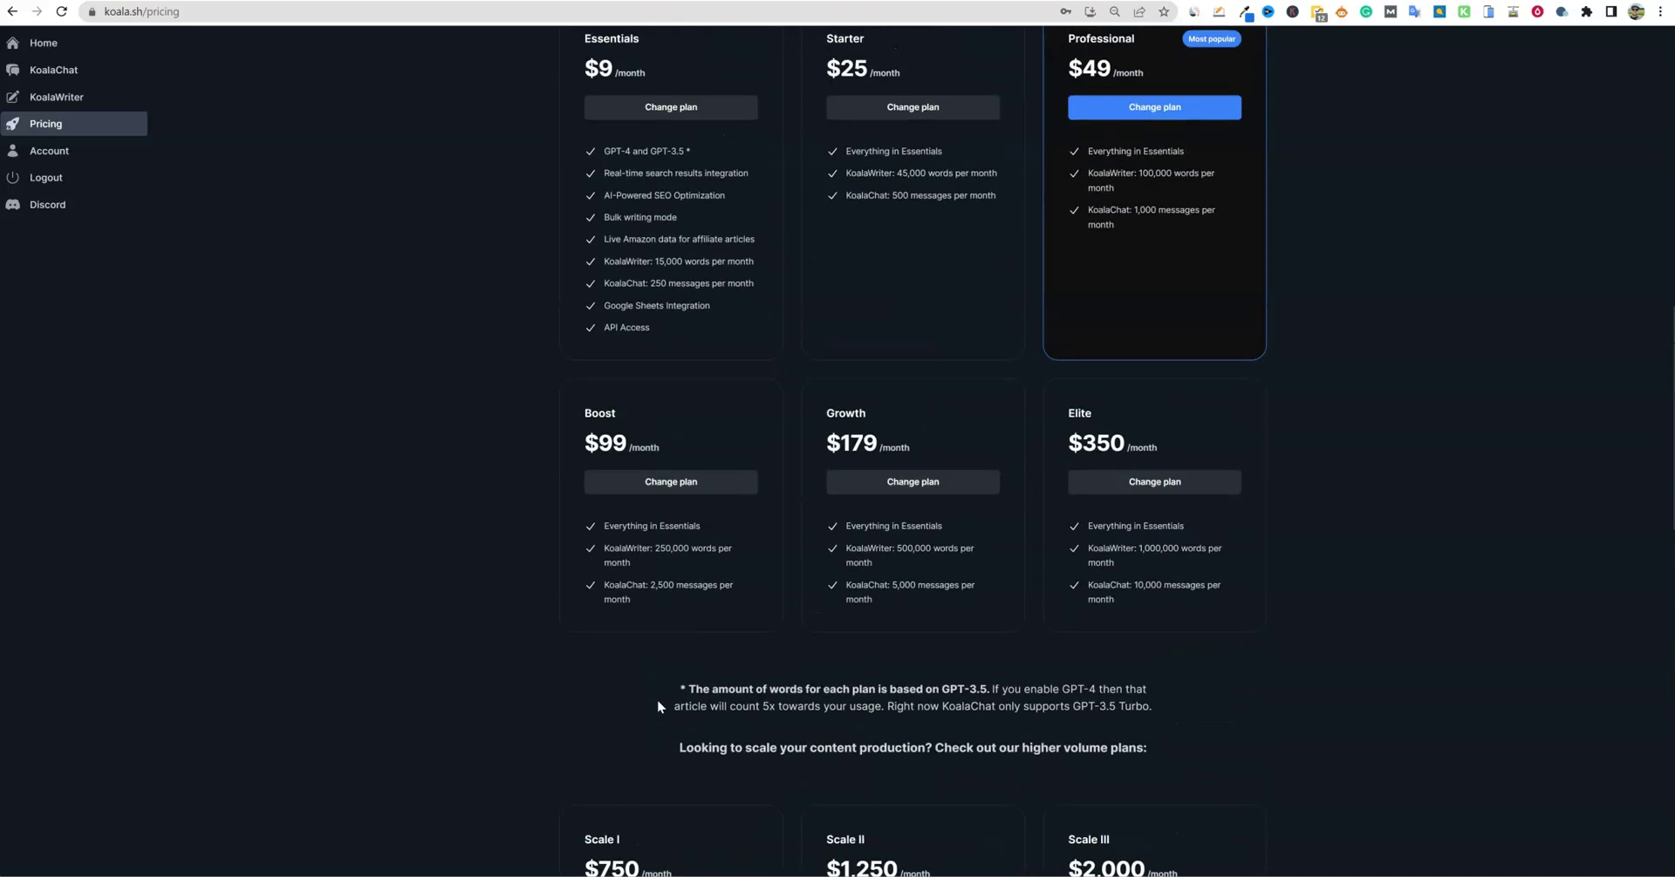
scroll(658, 707, "up", 1)
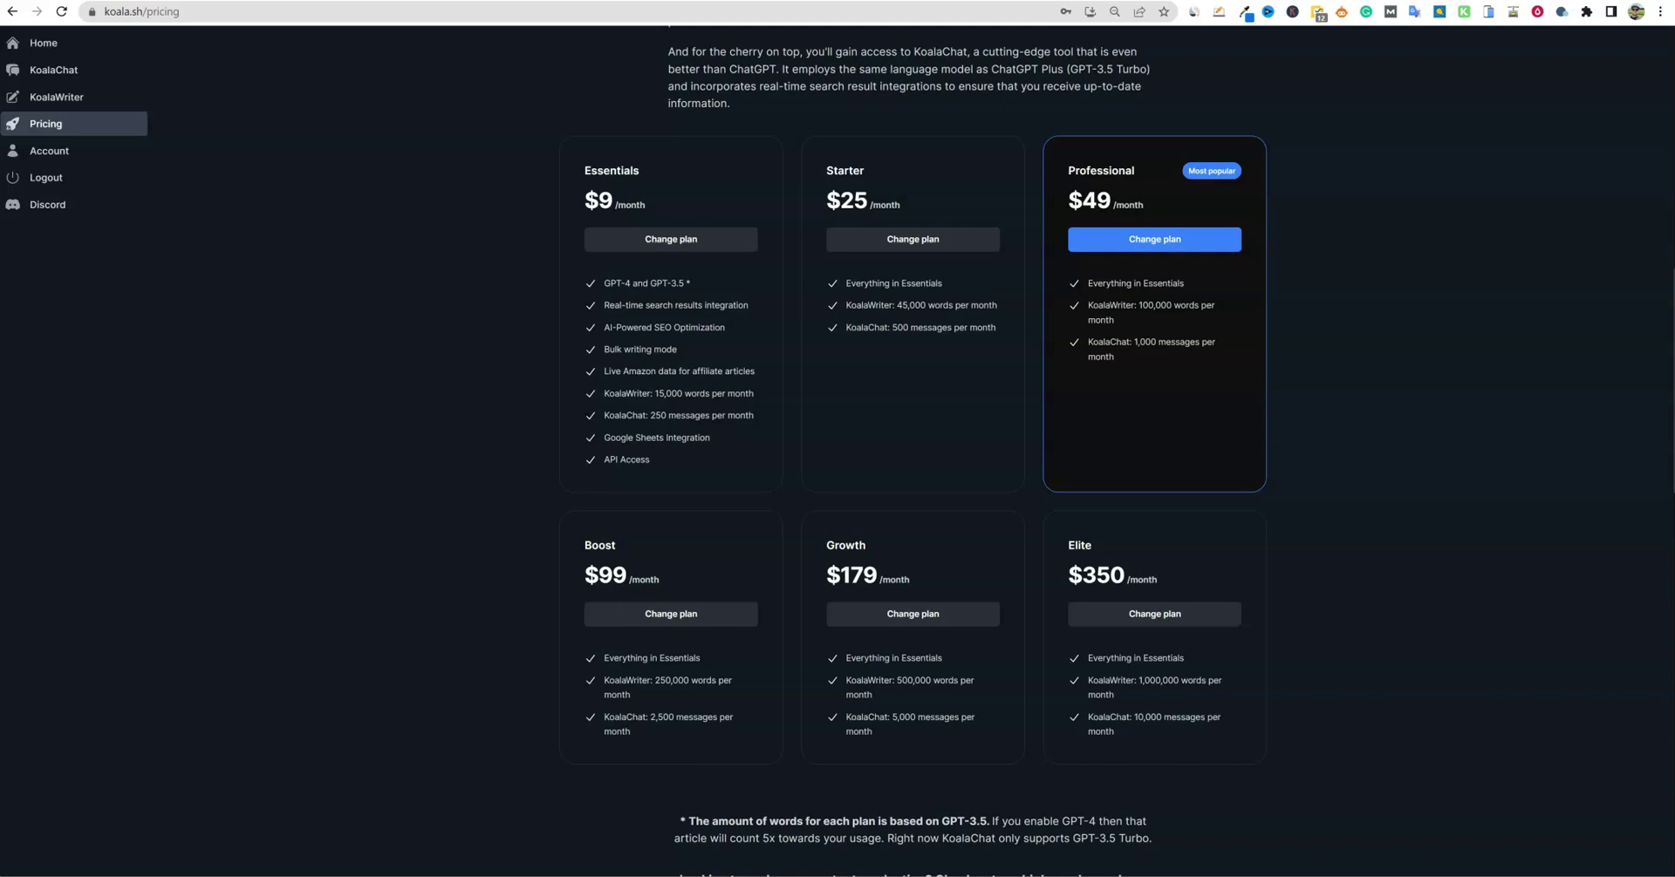
Step: Open KoalaWriter in Bulk Mode with GPT-3.5 as the GPT version
left_click(463, 602)
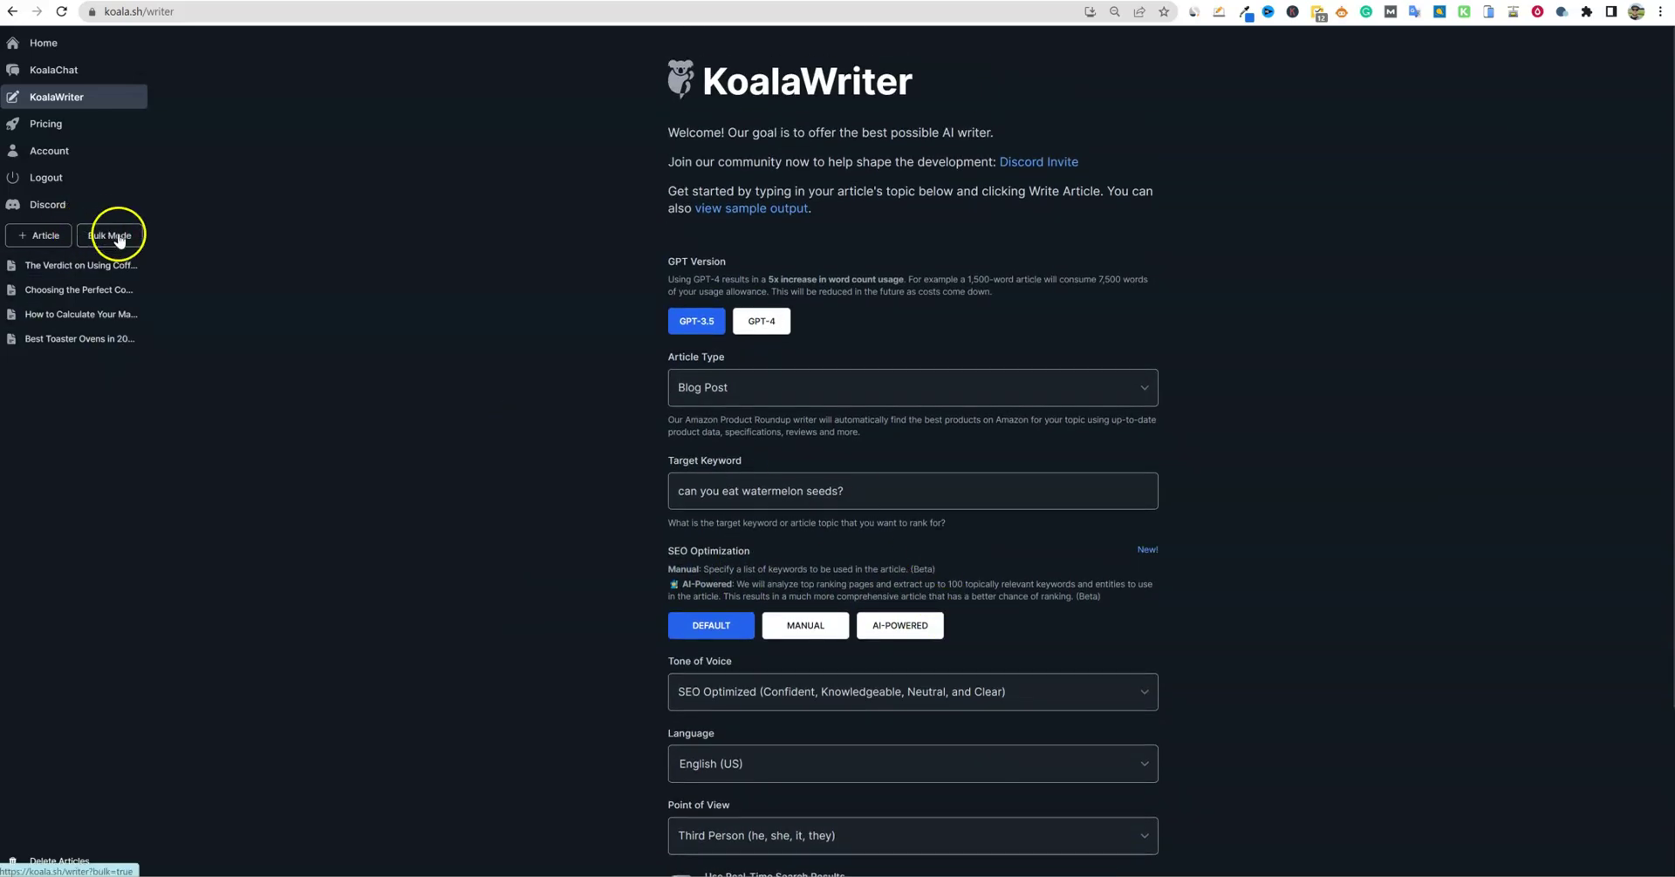
left_click(125, 243)
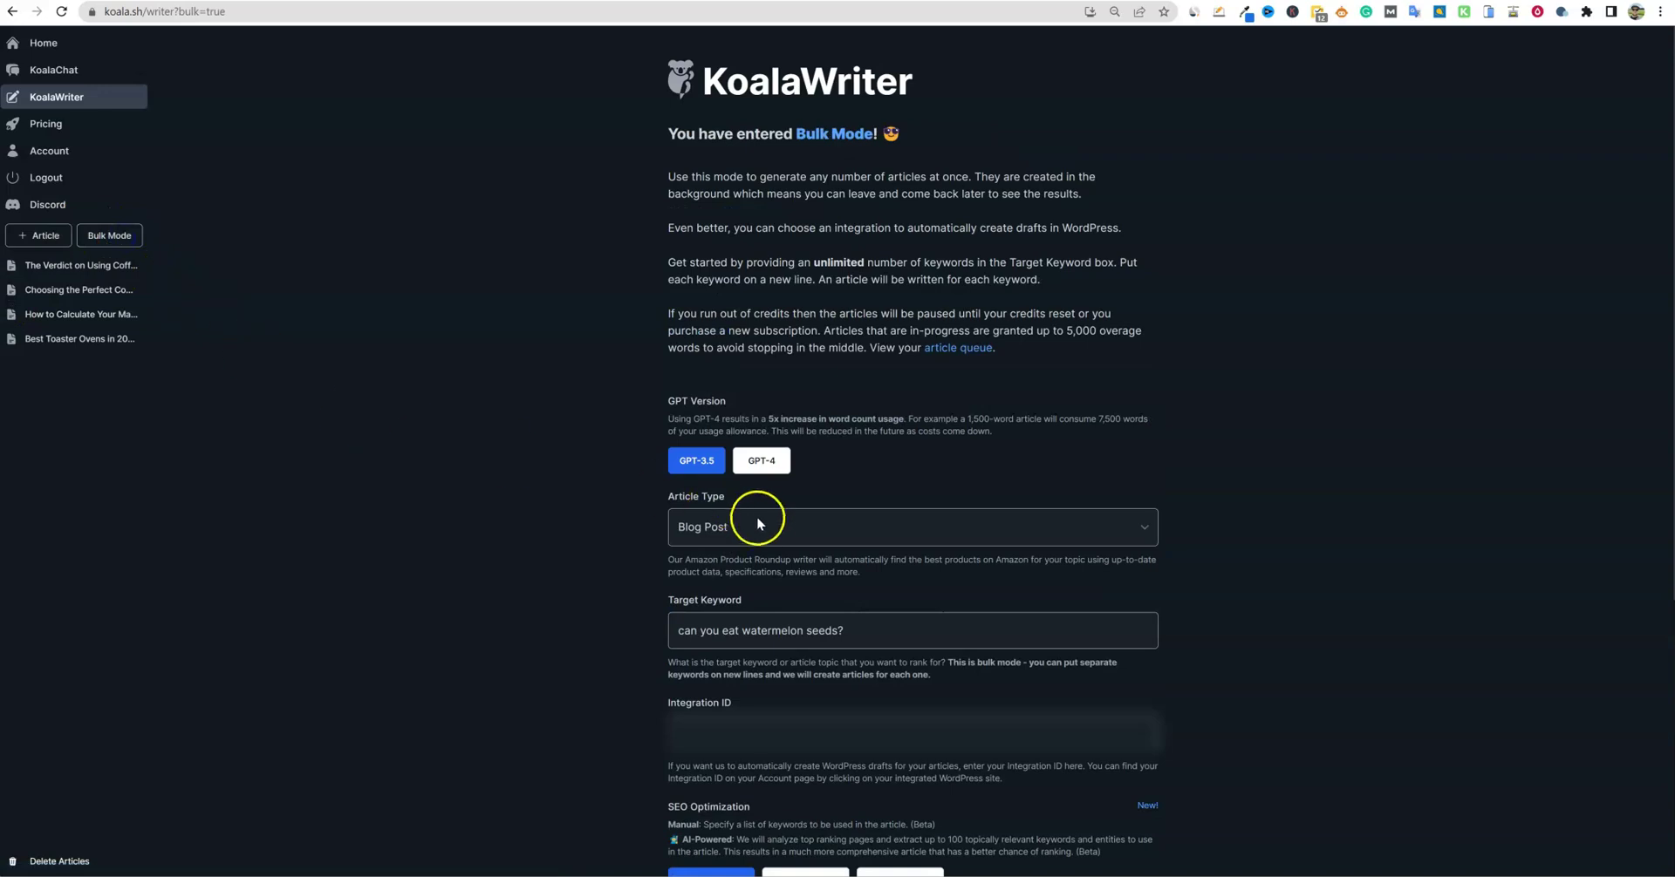
left_click(703, 465)
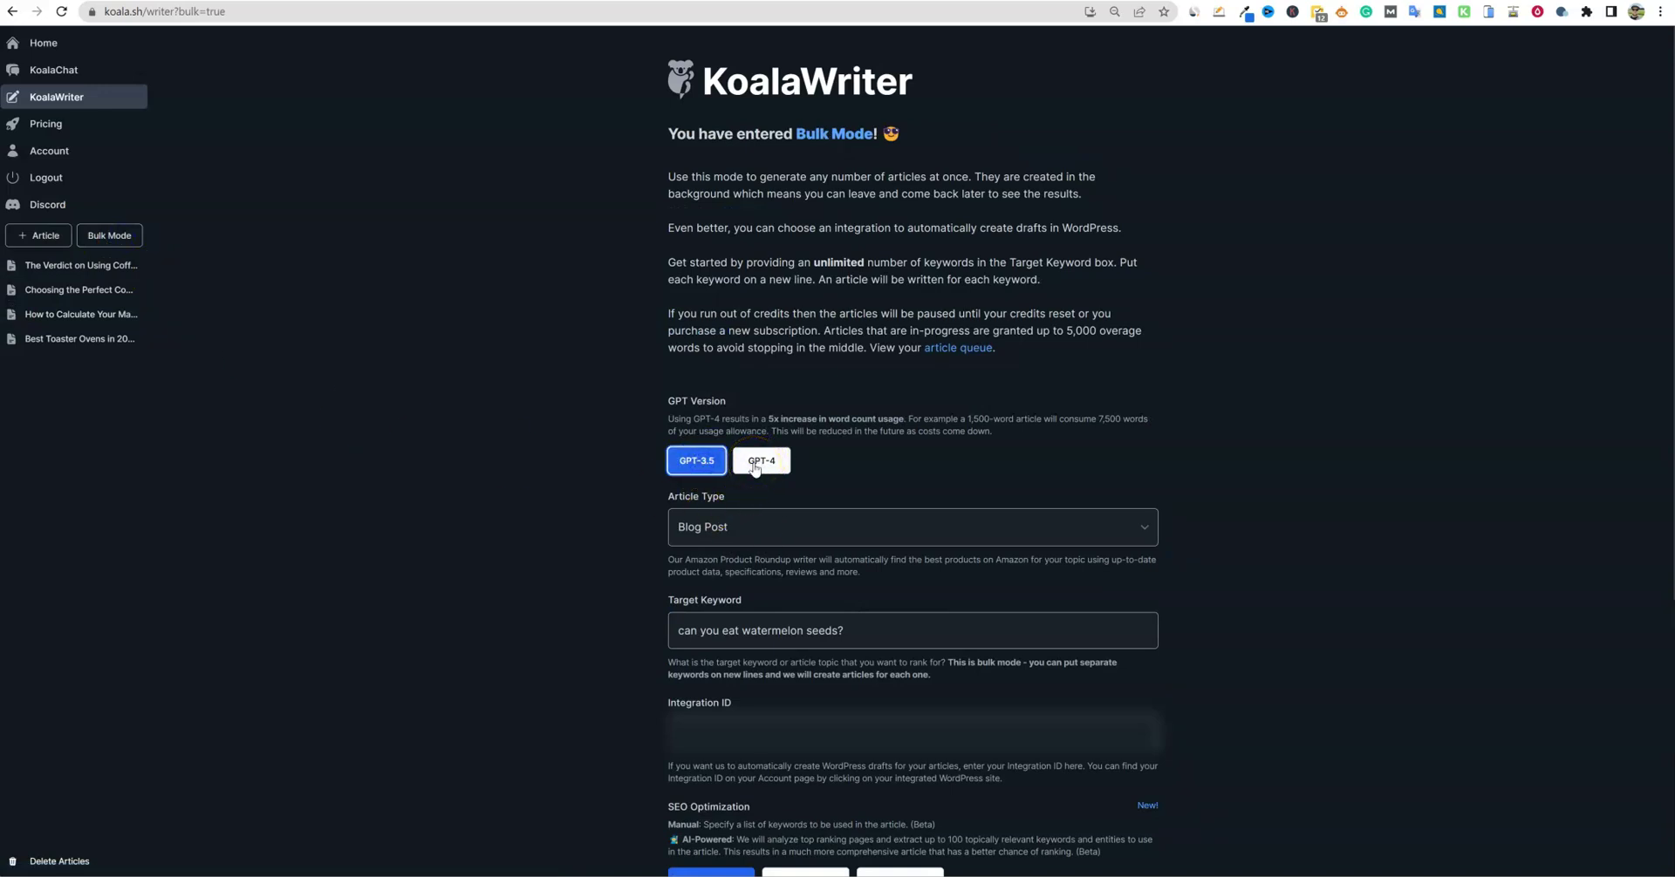
Step: Examine the Bulk Mode instructions, the GPT-4 word usage note, the WordPress integration field and the SEO optimization options
left_click_drag(762, 417, 668, 419)
left_click_drag(1023, 407, 1184, 443)
left_click(1189, 438)
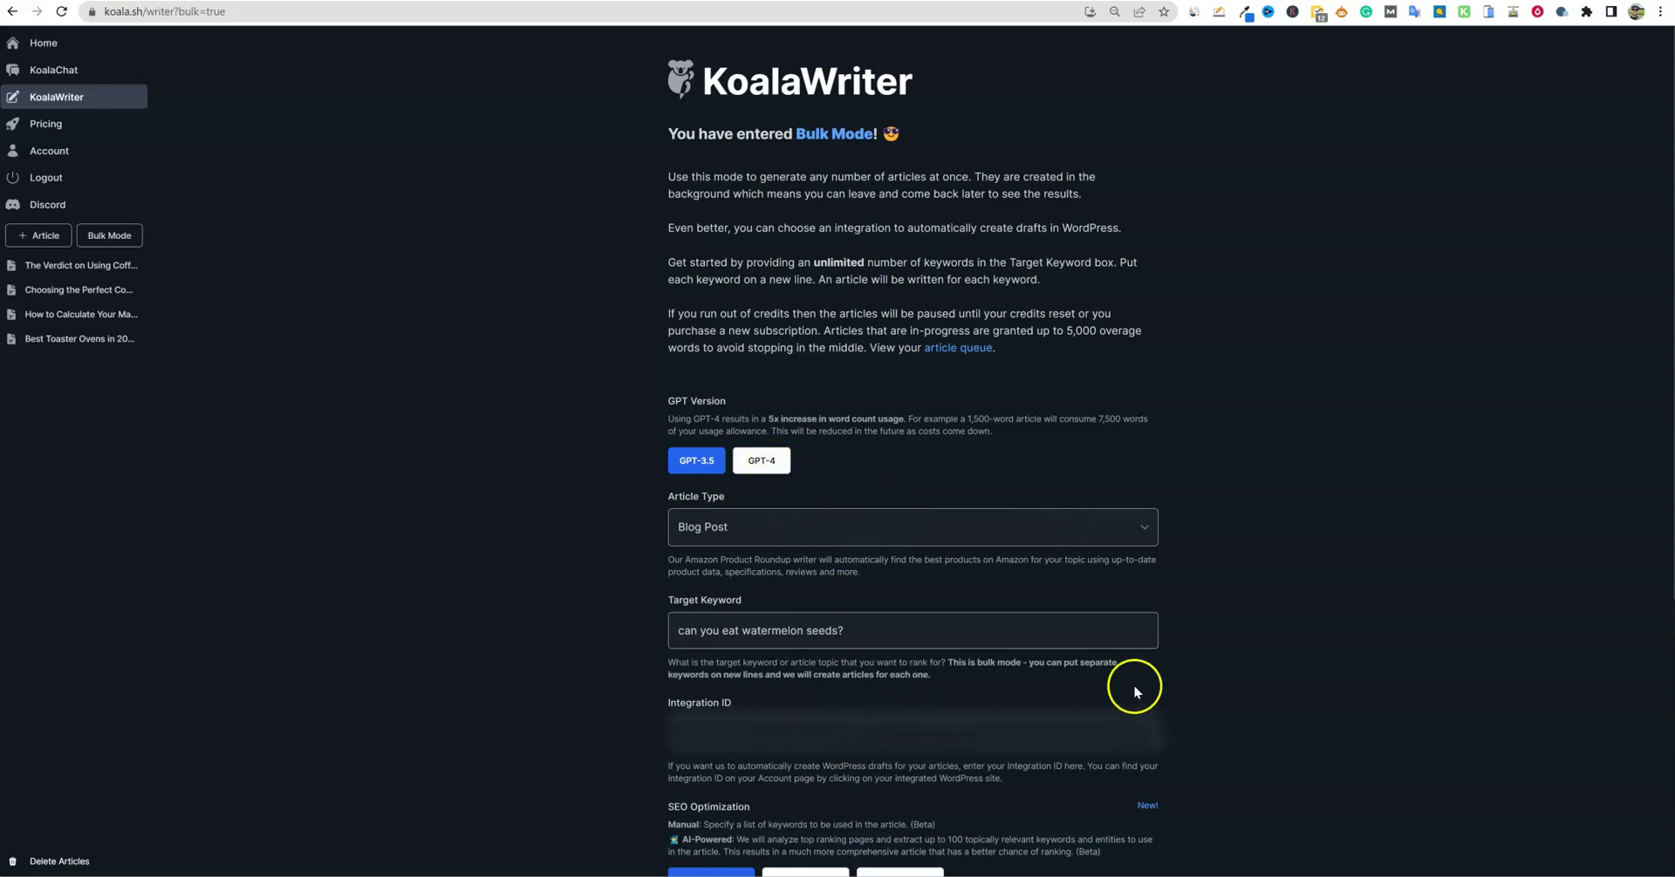
scroll(1156, 674, "down", 2)
scroll(1157, 673, "up", 2)
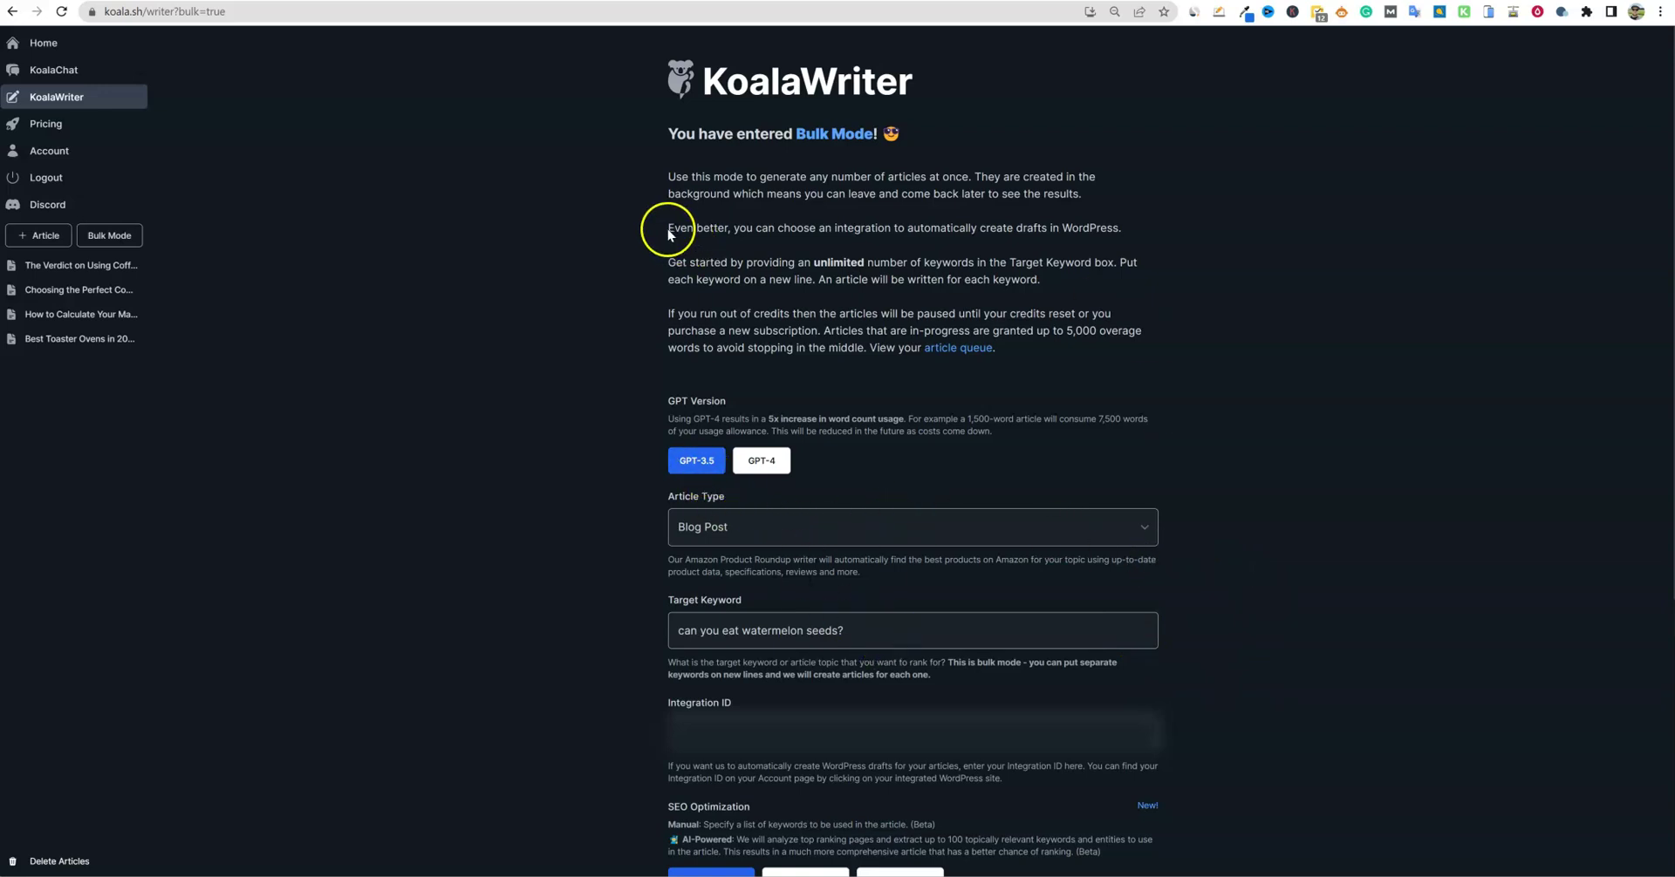
left_click_drag(667, 228, 1117, 284)
scroll(1036, 425, "down", 3)
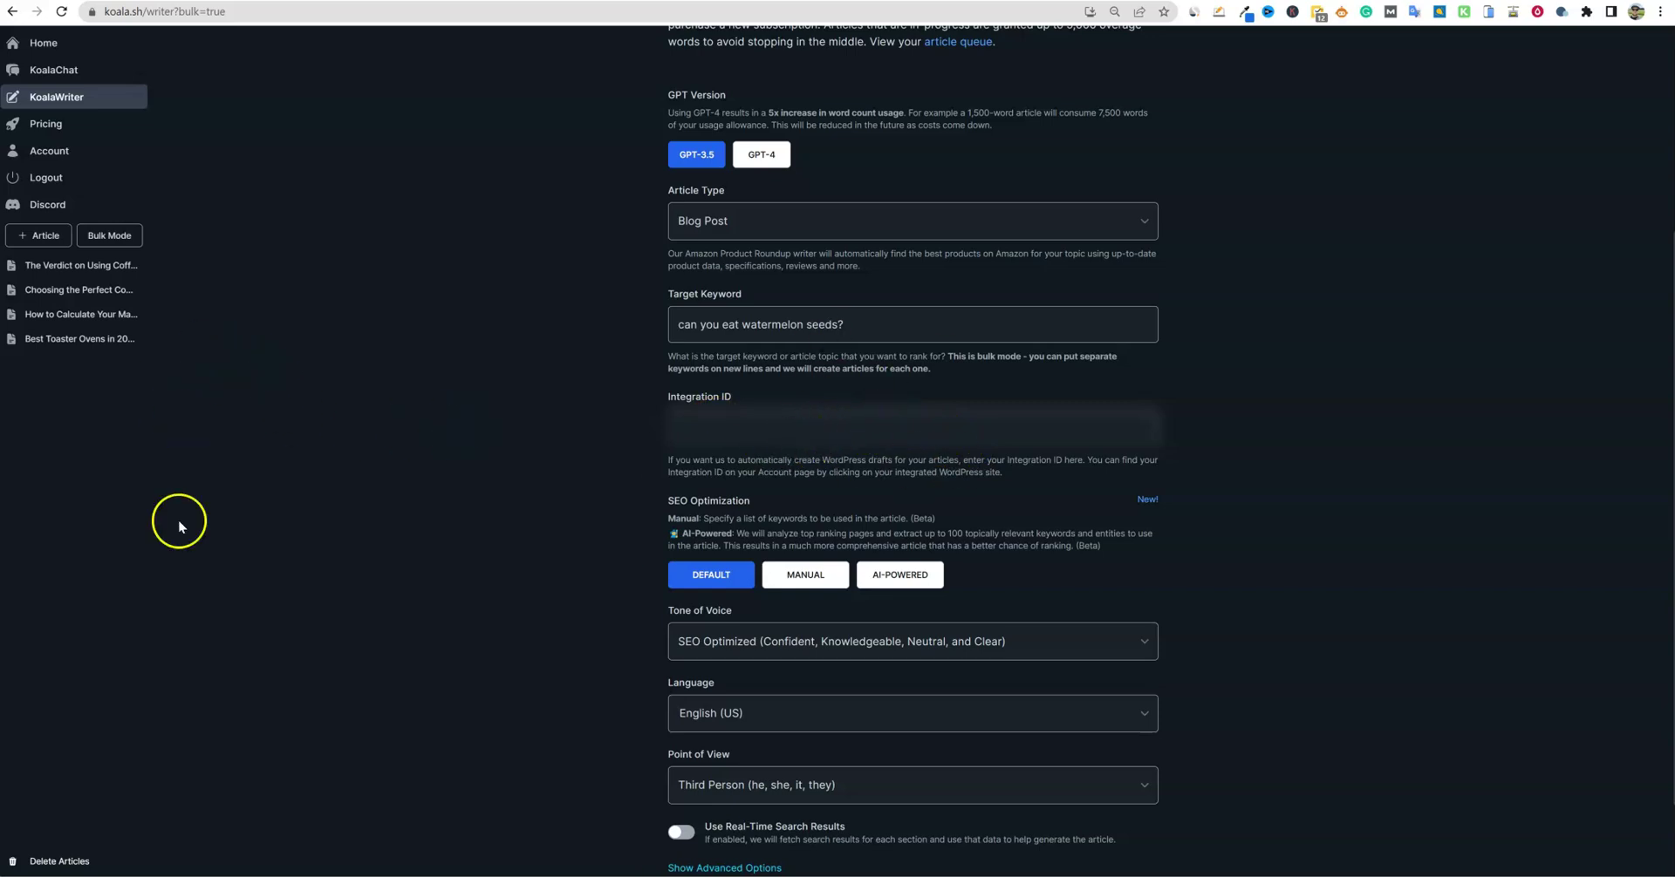
scroll(1122, 583, "up", 1)
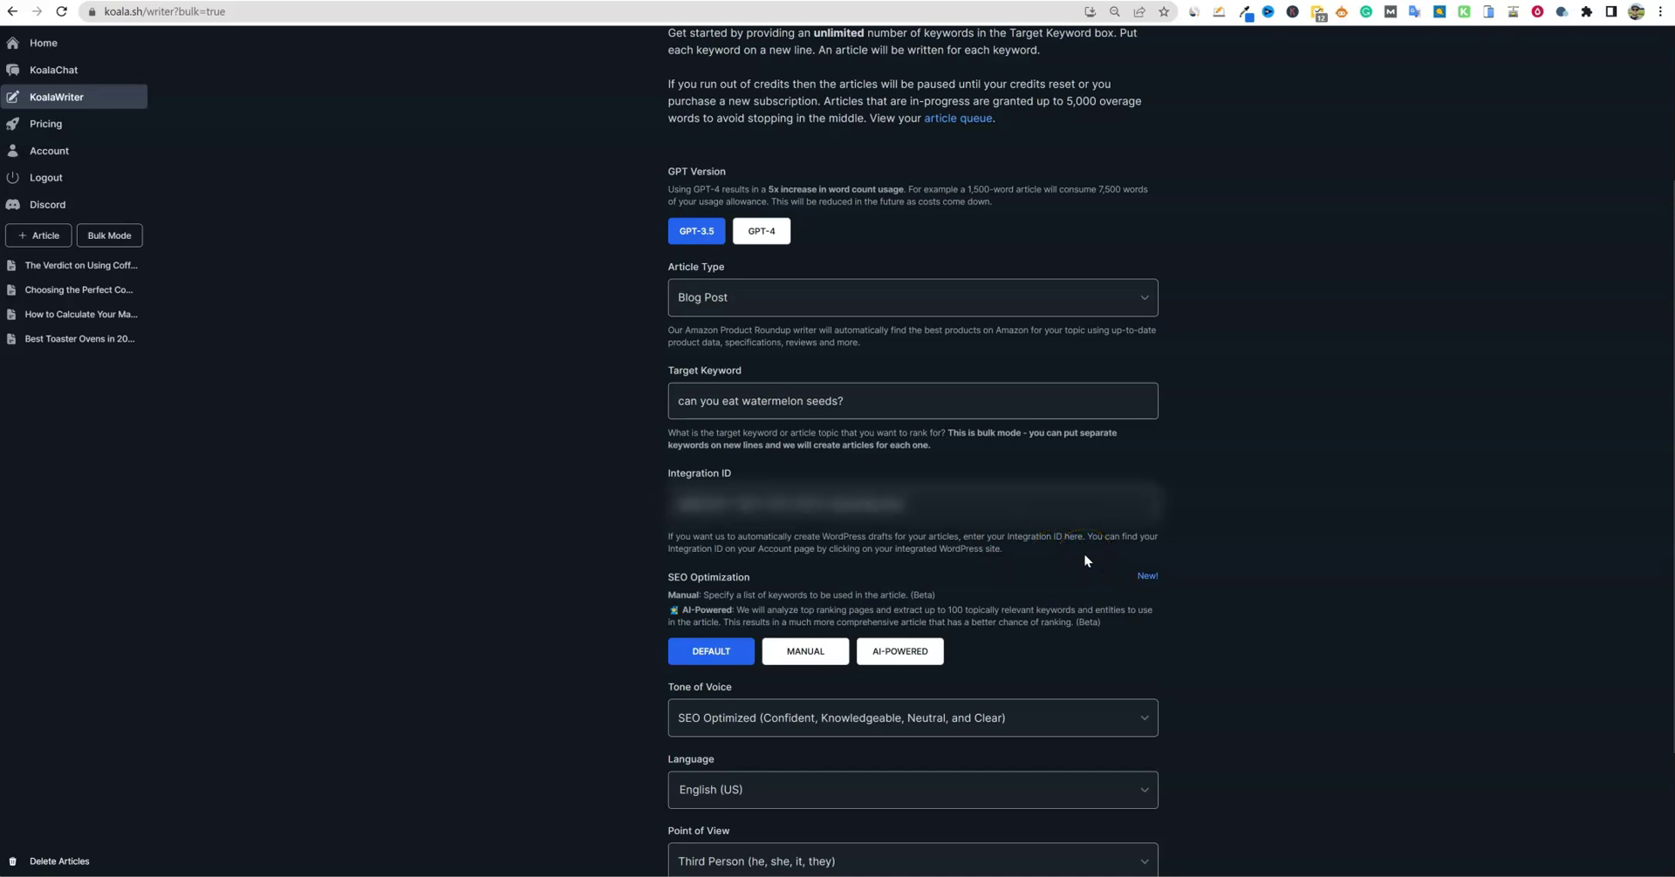
left_click(1150, 575)
scroll(1033, 641, "up", 2)
scroll(1033, 636, "up", 1)
scroll(743, 535, "down", 1)
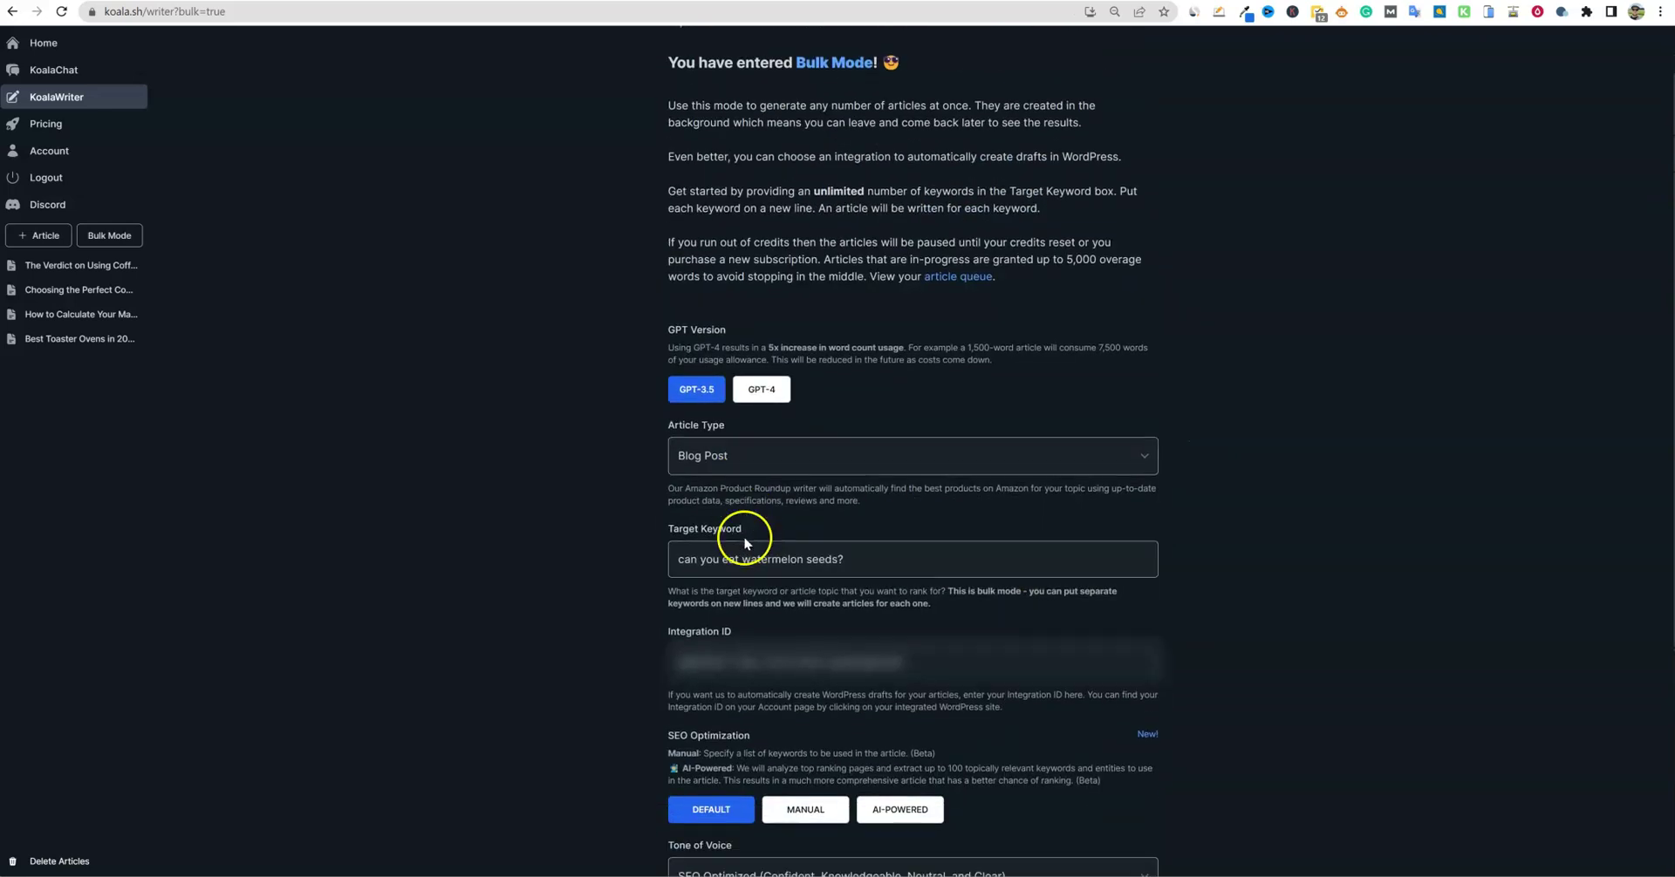
Step: Review the Article Type options and keep Blog Post as the type for the bulk articles
left_click(767, 452)
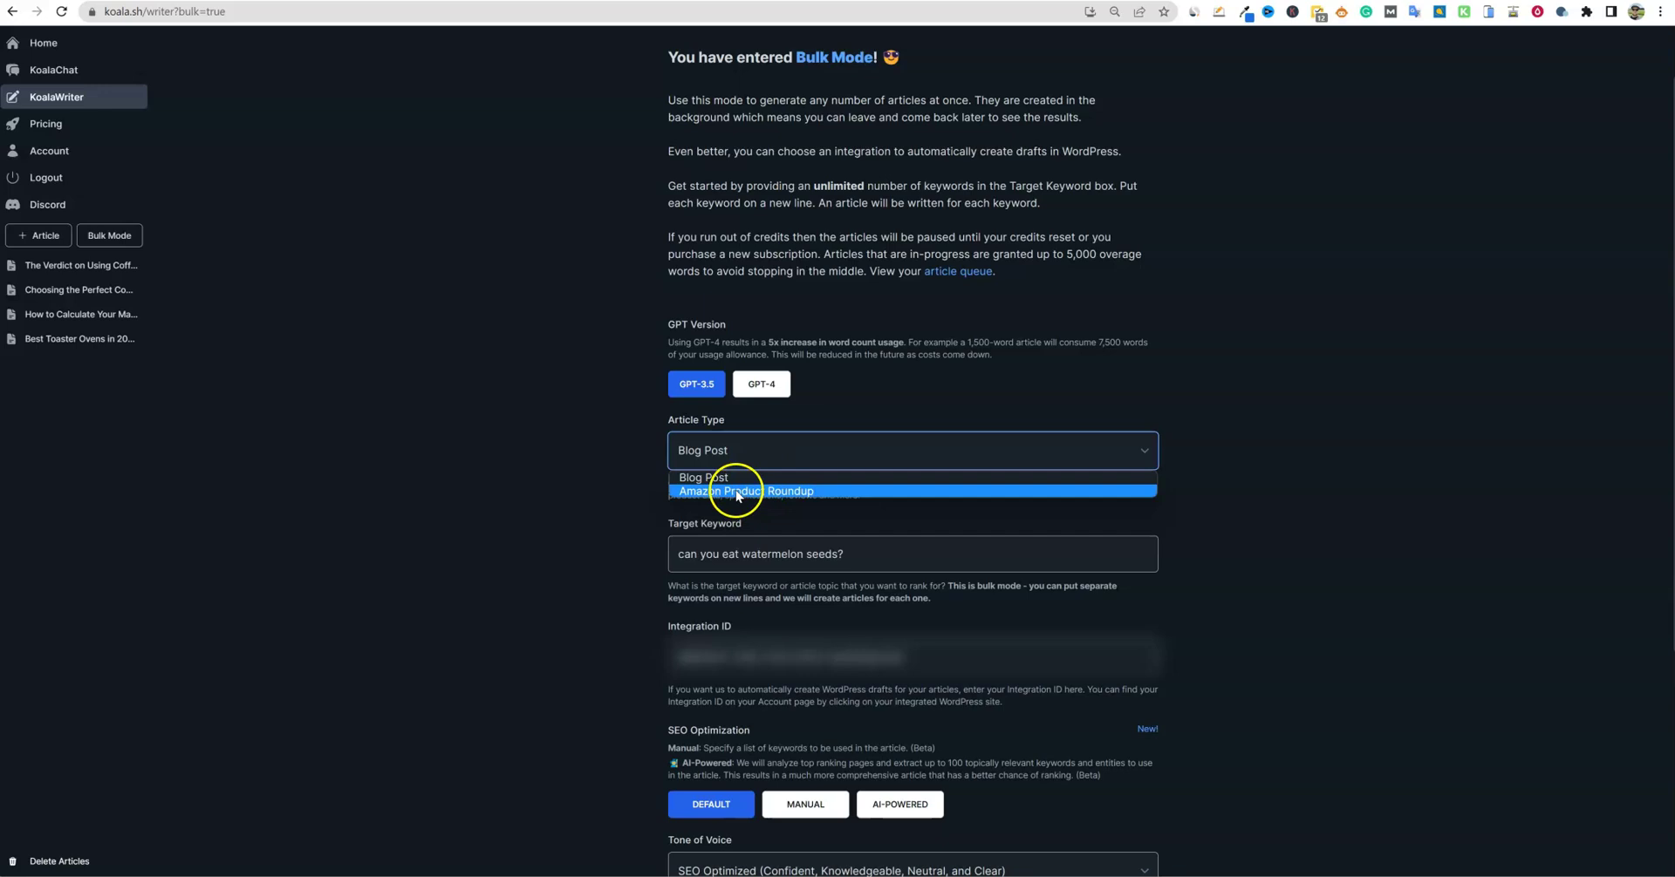
left_click(740, 455)
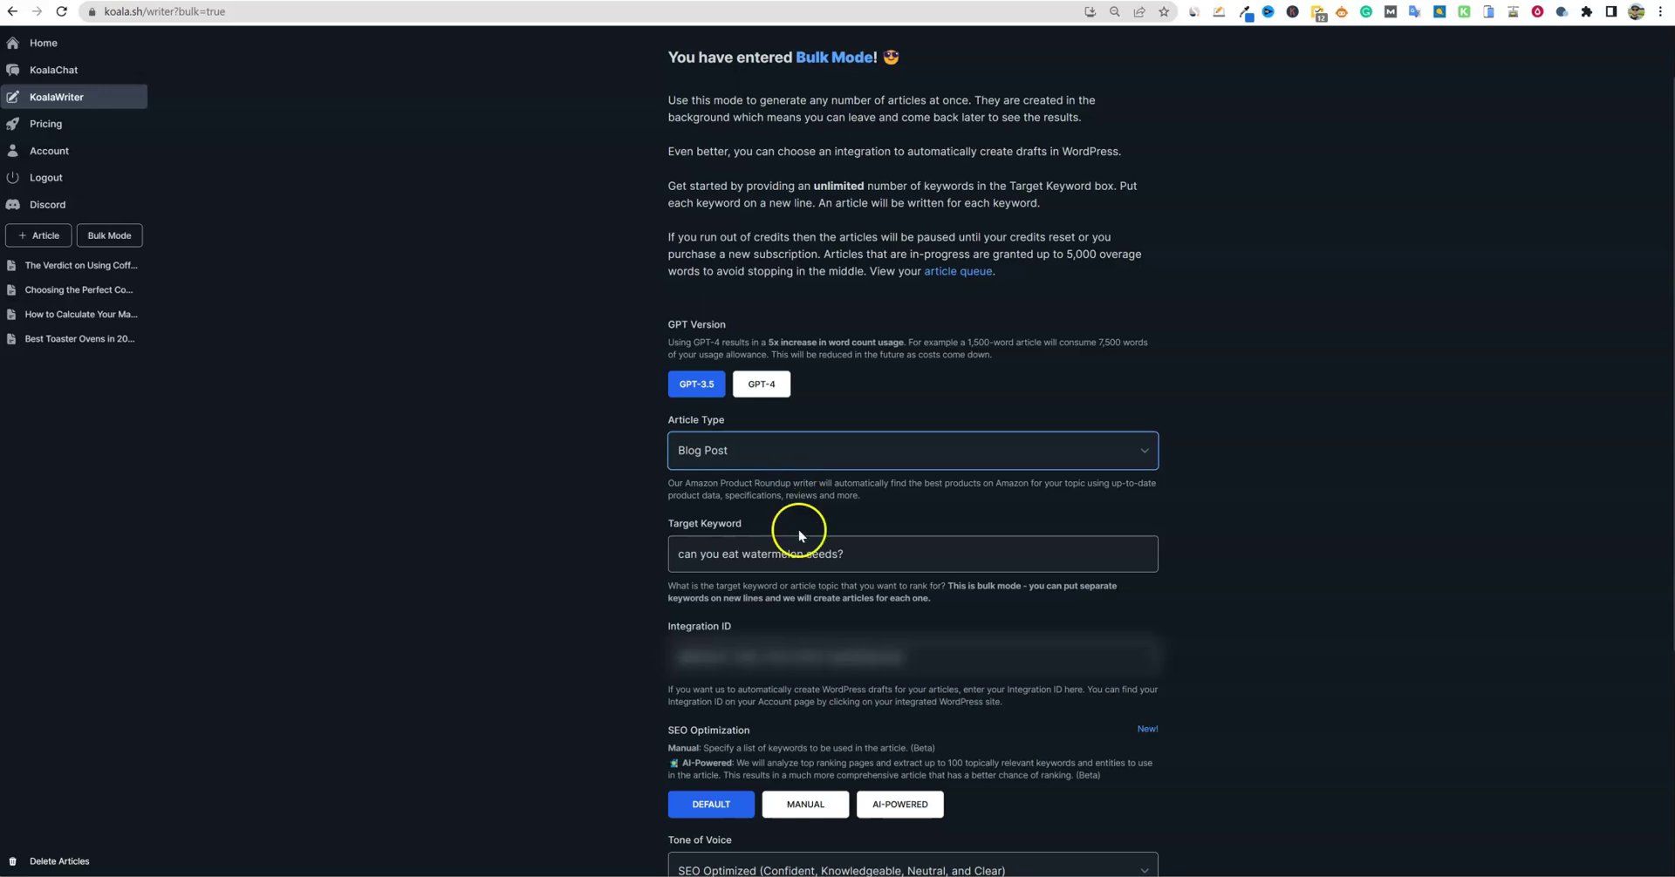
scroll(830, 565, "down", 1)
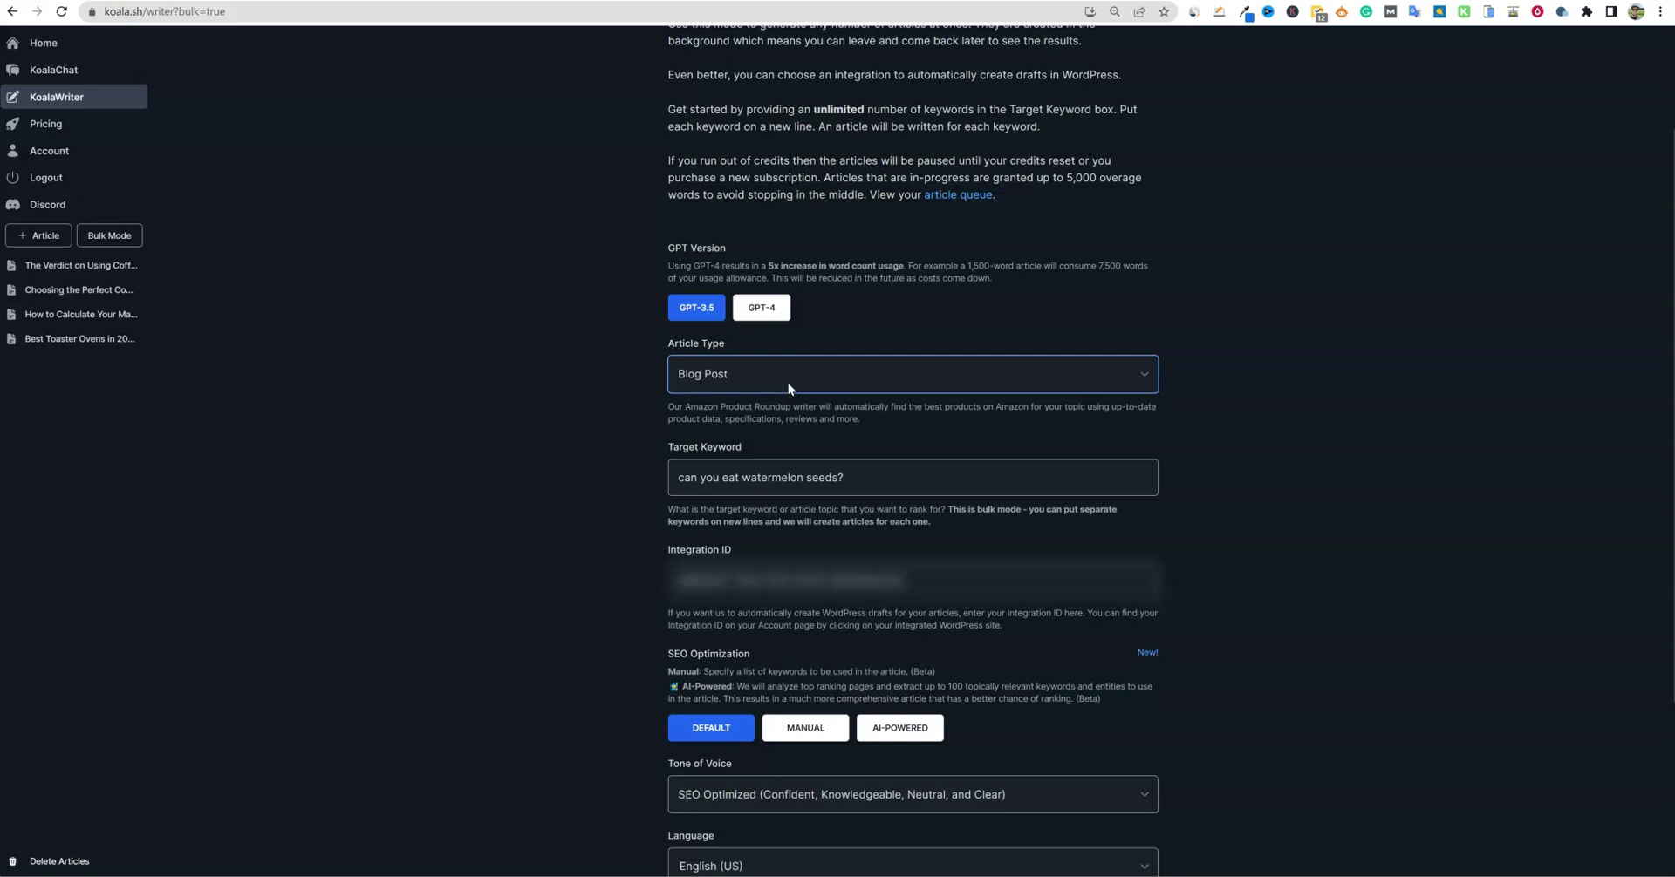
left_click(799, 387)
Step: Switch to the Excel keyword sheet and highlight the two Koala Organic gardening rows already marked x, C51 to E52
left_click(887, 829)
left_click(851, 397)
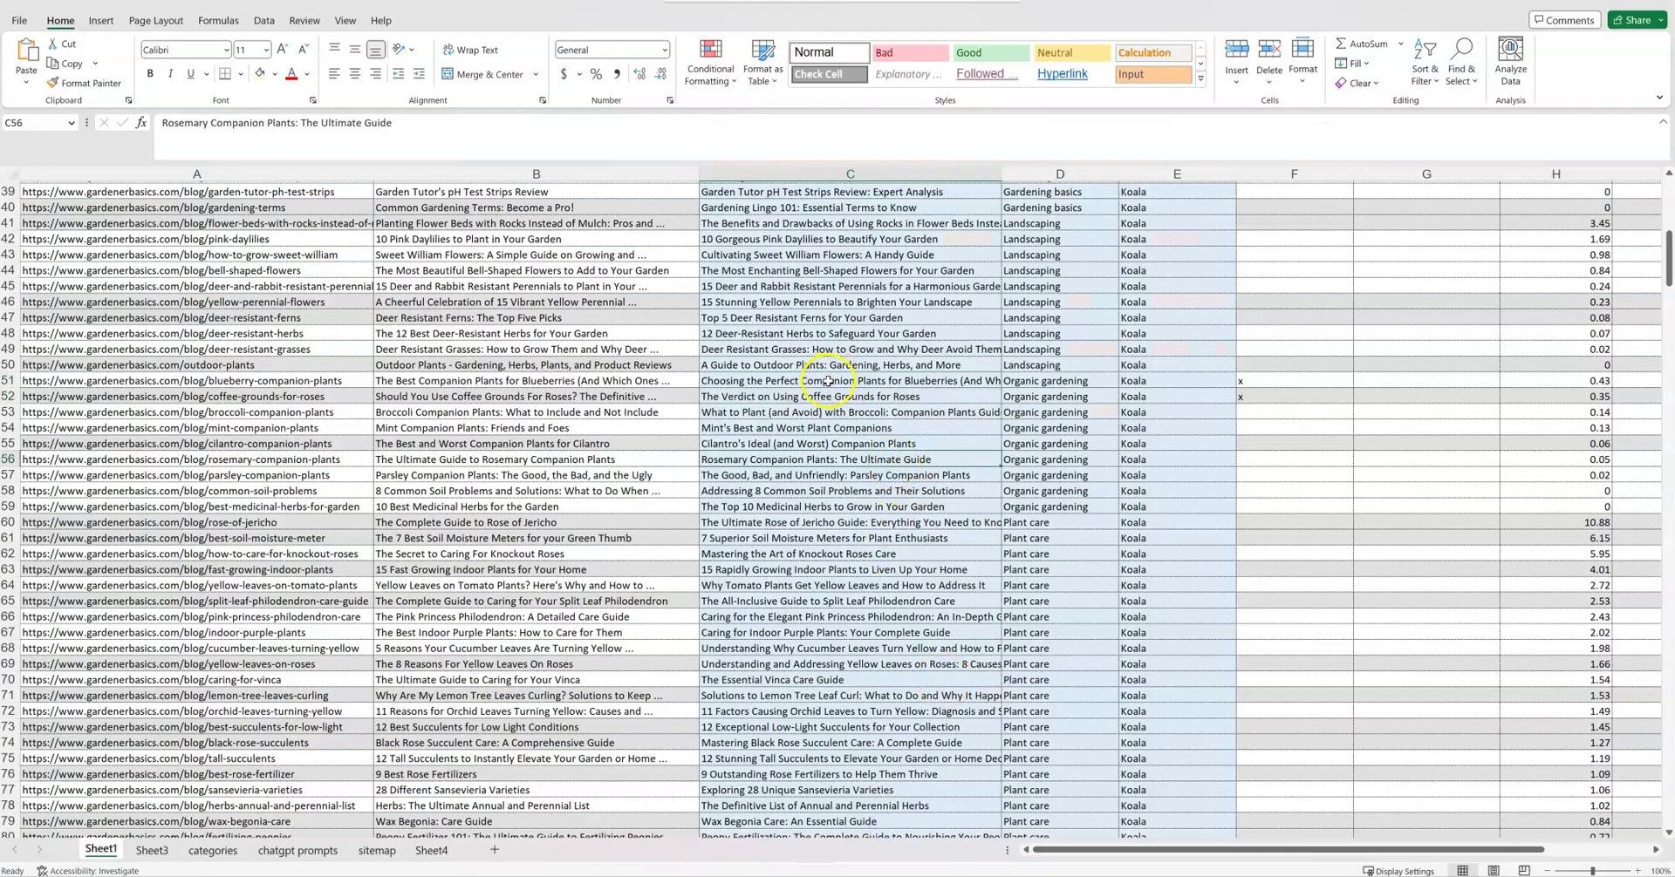
left_click_drag(826, 381, 1215, 395)
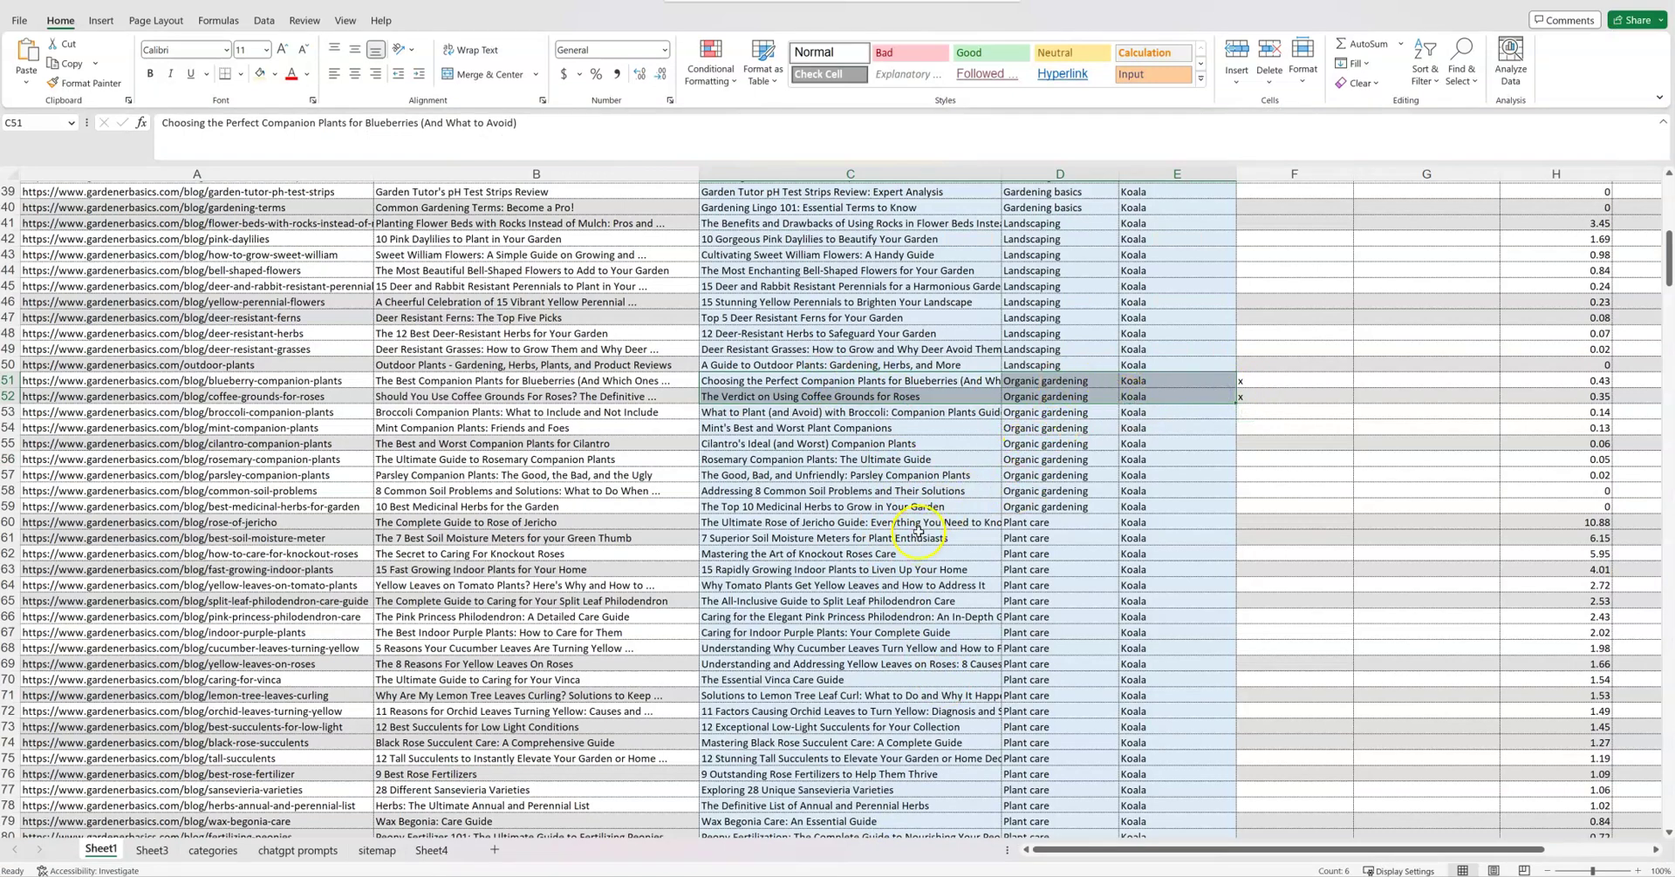
scroll(915, 536, "down", 2)
Step: Copy the Koala article titles in the Plant care category, cells C60 to C101
left_click(932, 431)
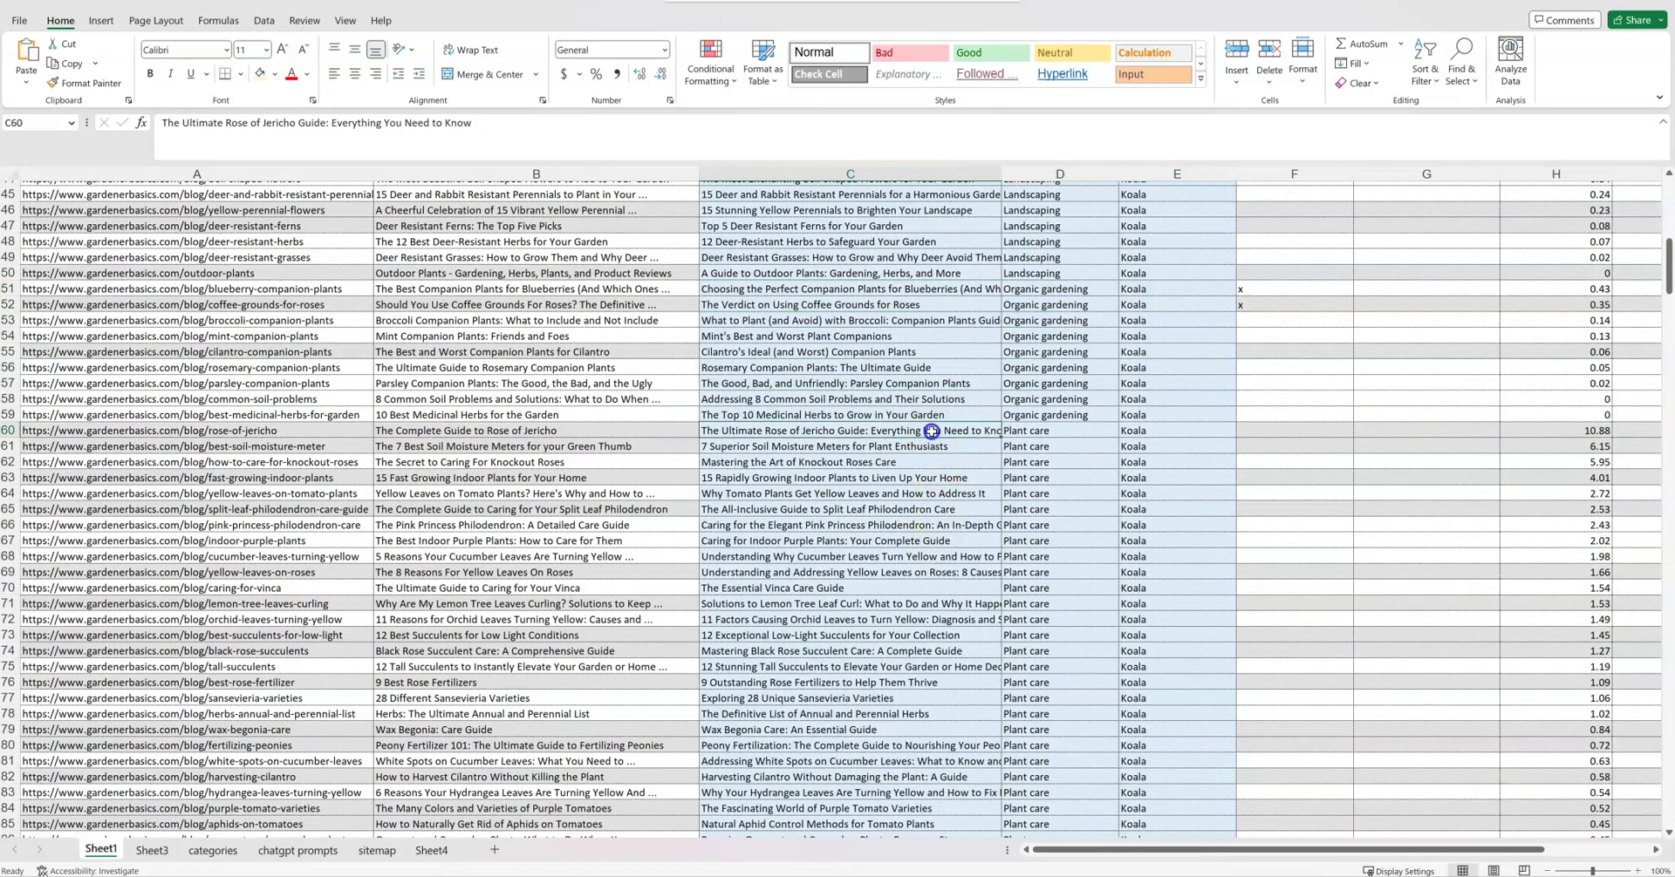
left_click_drag(932, 431, 921, 628)
key("ctrl+c")
scroll(1250, 606, "up", 4)
scroll(1250, 606, "up", 2)
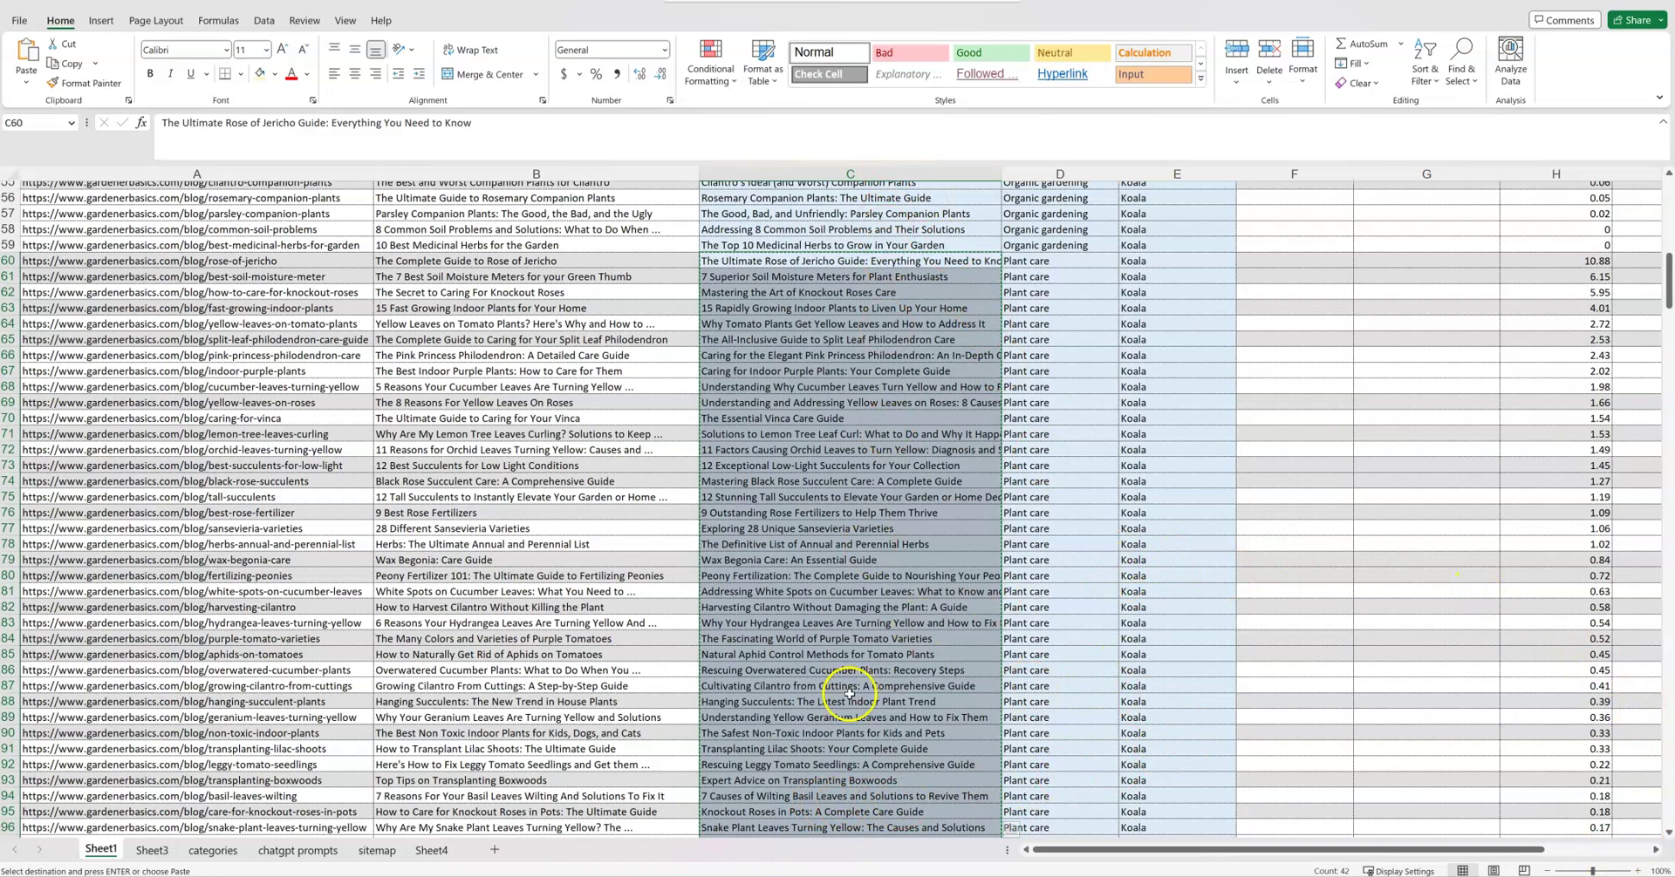
key("ctrl+v")
Step: Mark the copied titles as used by entering x in F60 and filling it down to F101
left_click(1278, 266)
type("x")
left_click_drag(1349, 261, 1289, 740)
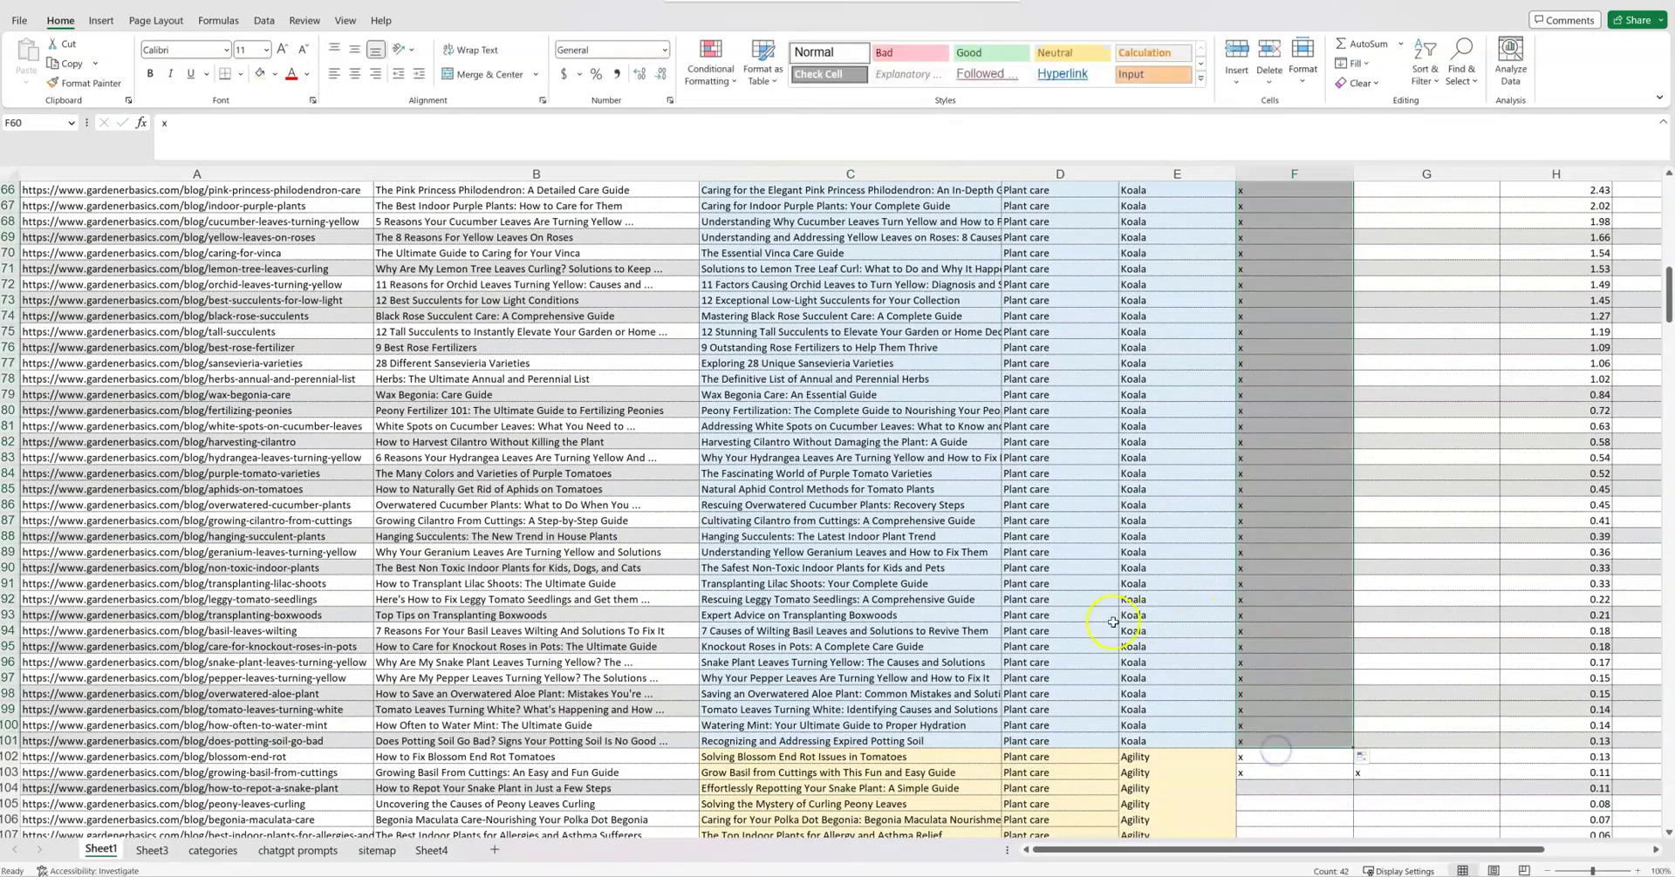
Step: Copy the Koala article titles in C60 to C101 and paste them over the existing Target Keyword in KoalaWriter's bulk mode
scroll(1089, 625, "up", 4)
left_click_drag(863, 272, 916, 485)
key("ctrl+c")
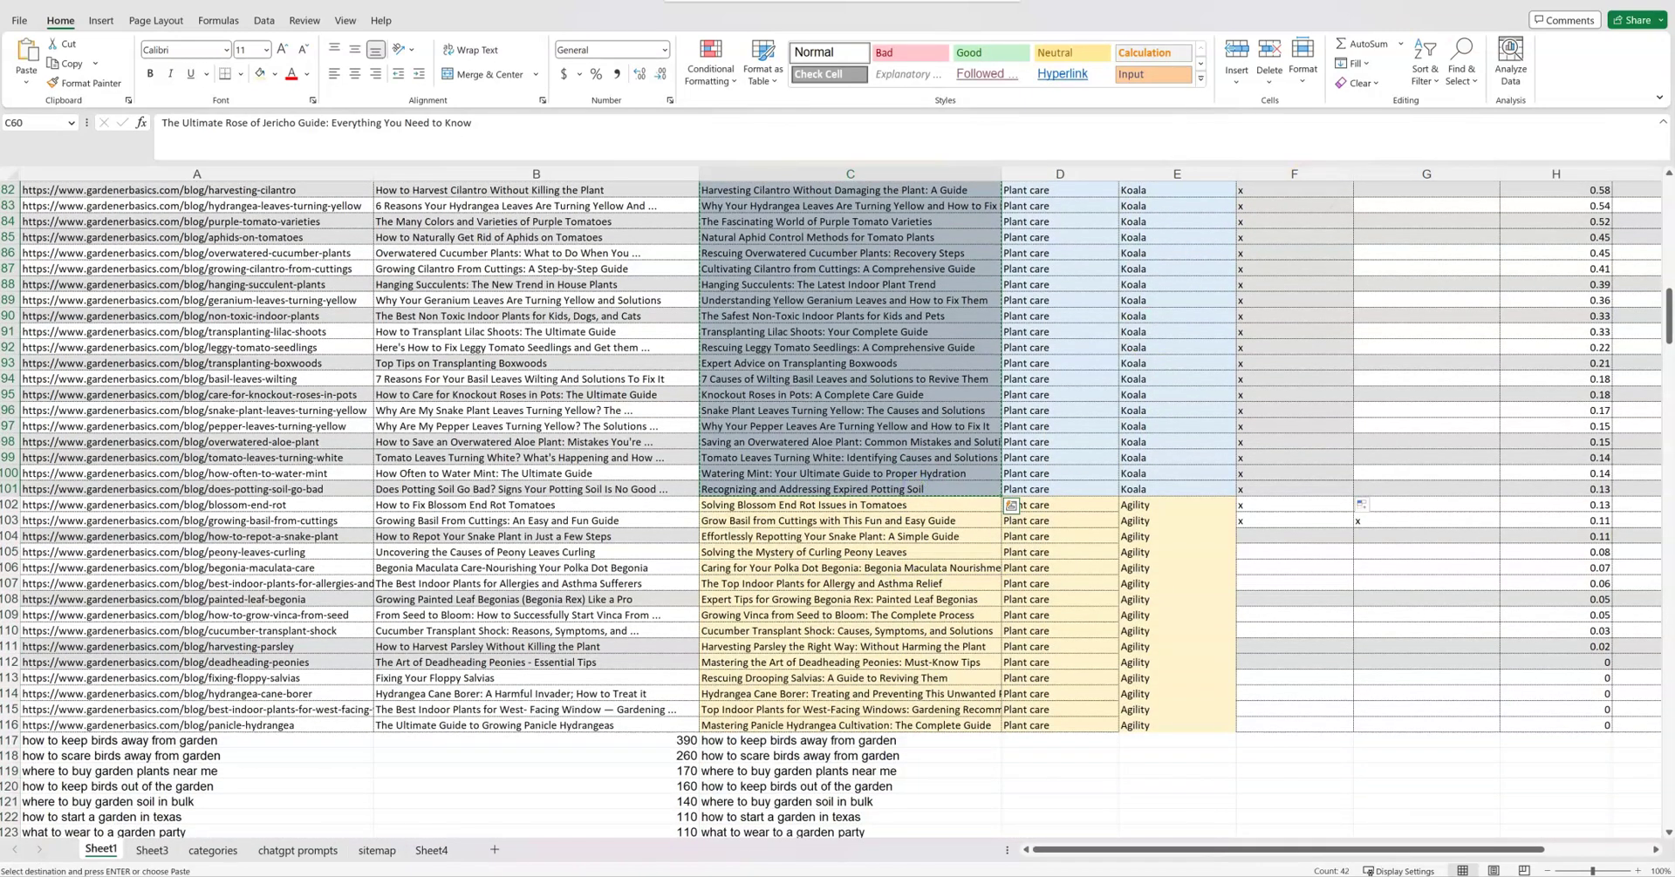
key("alt+Tab")
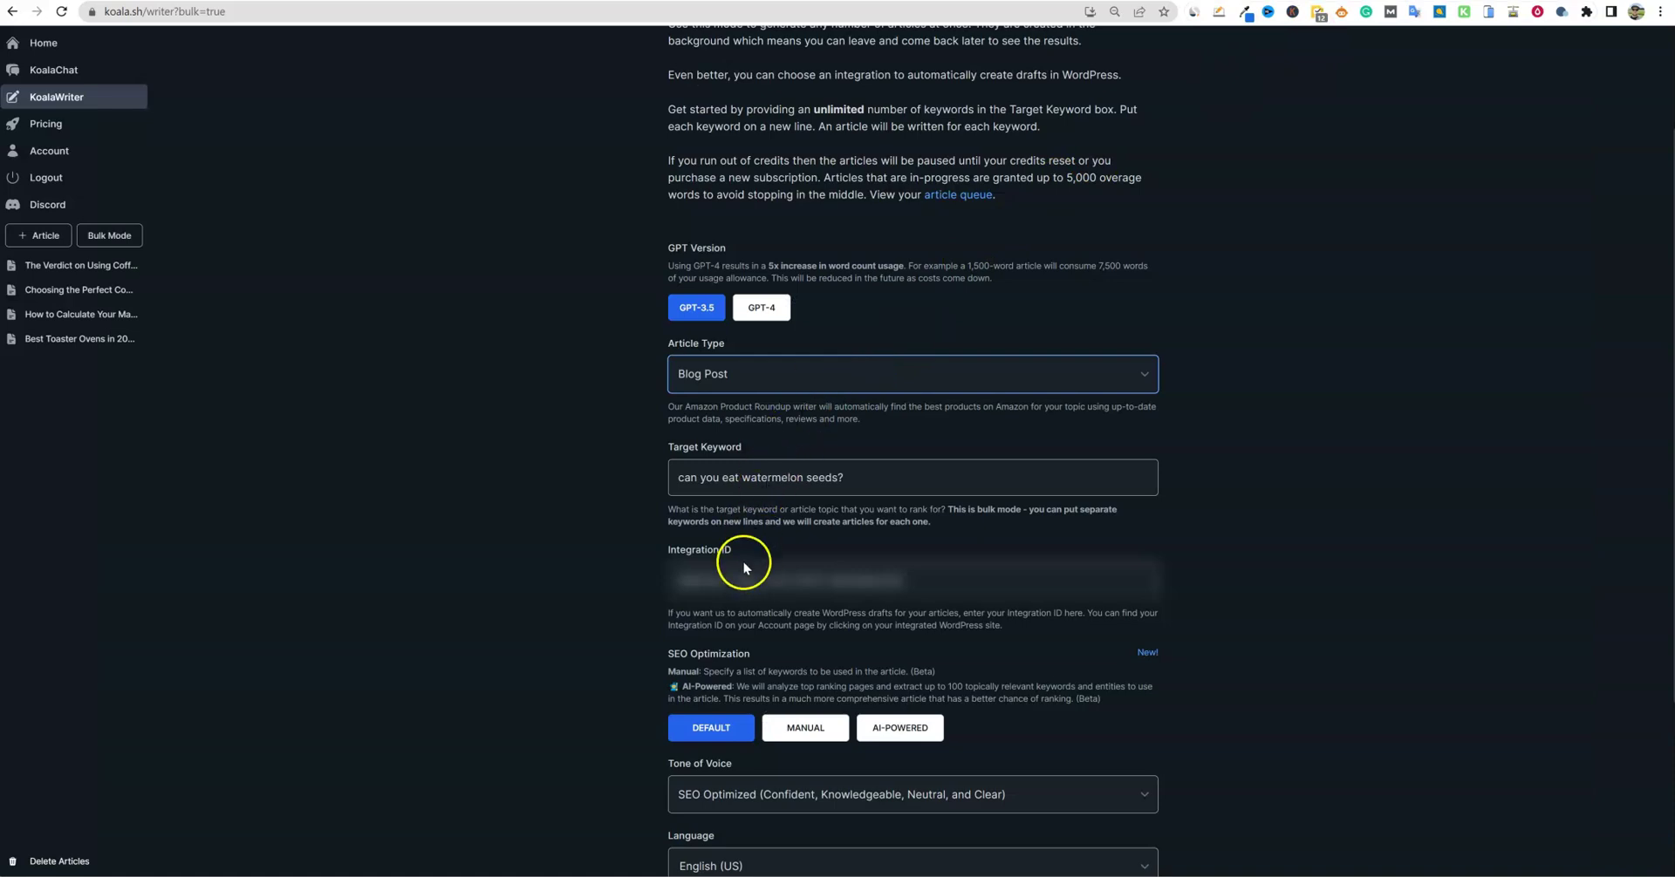
triple_click(864, 471)
key("ctrl+v")
scroll(1008, 558, "up", 2)
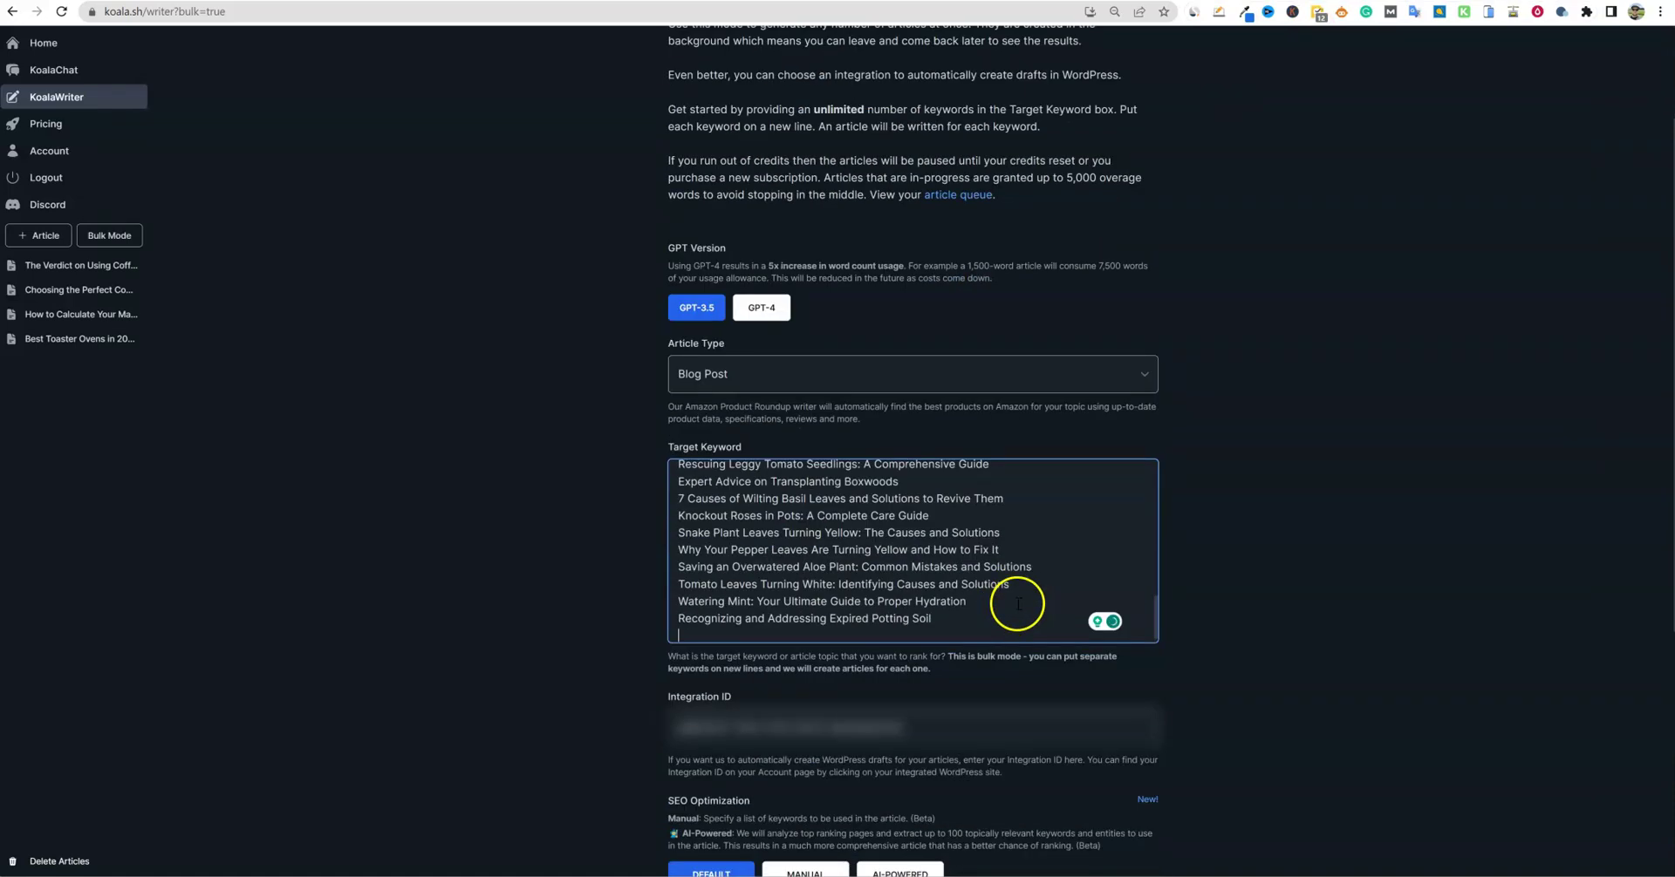
scroll(1038, 597, "up", 2)
Step: Set SEO Optimization to AI-Powered, enable real-time search results, and start bulk creation of the articles
scroll(900, 539, "down", 2)
scroll(900, 539, "down", 2)
scroll(1189, 643, "down", 4)
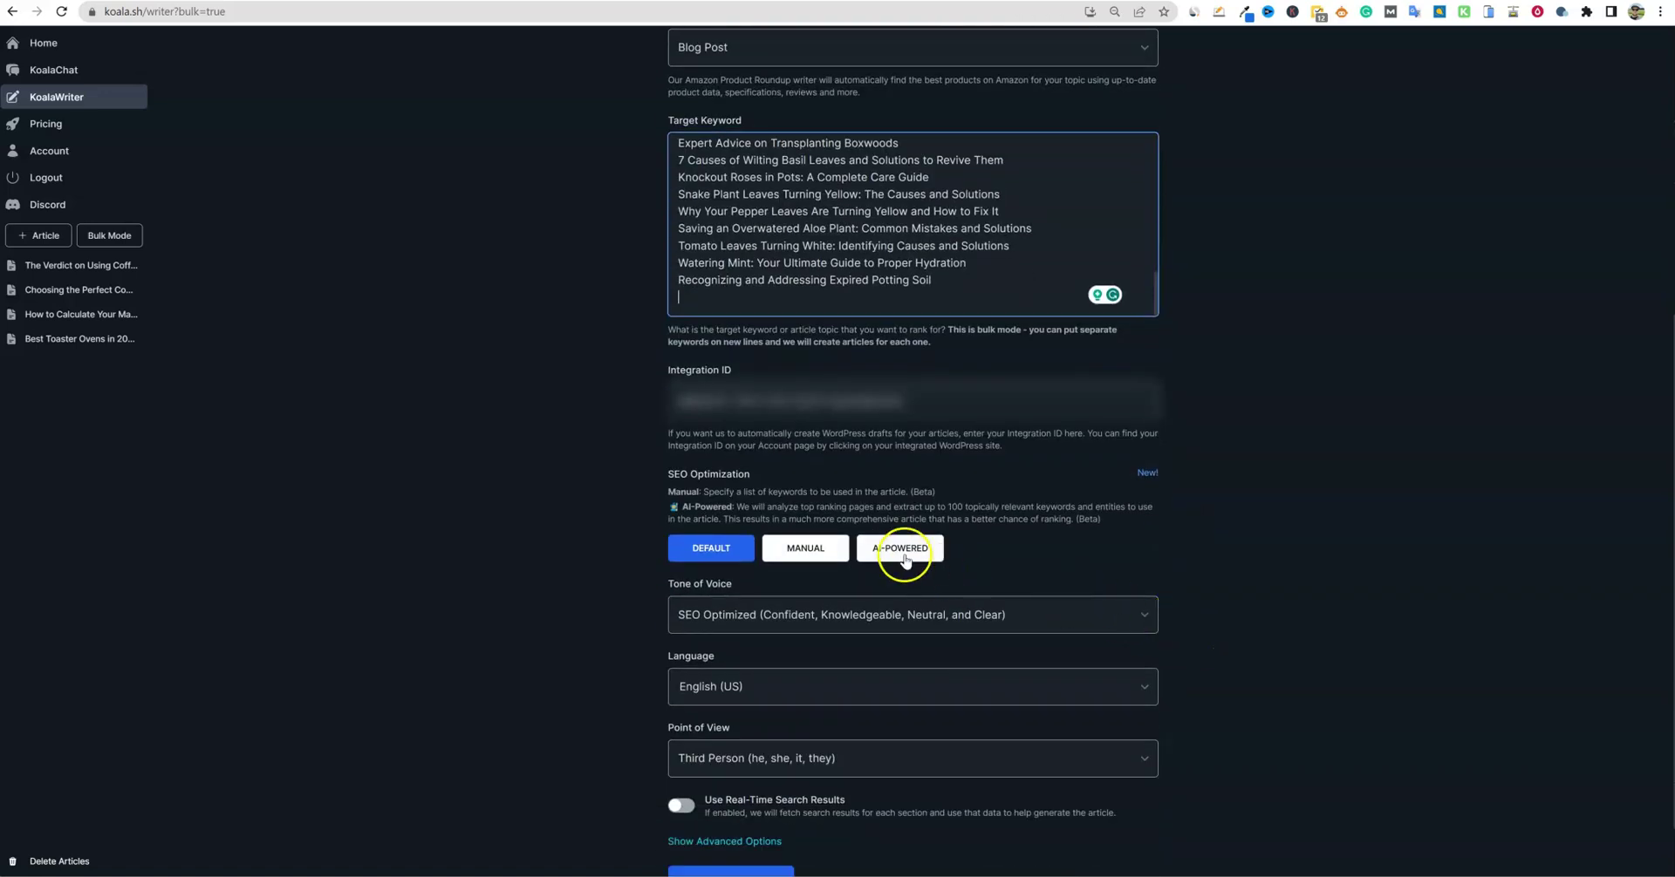
left_click(899, 551)
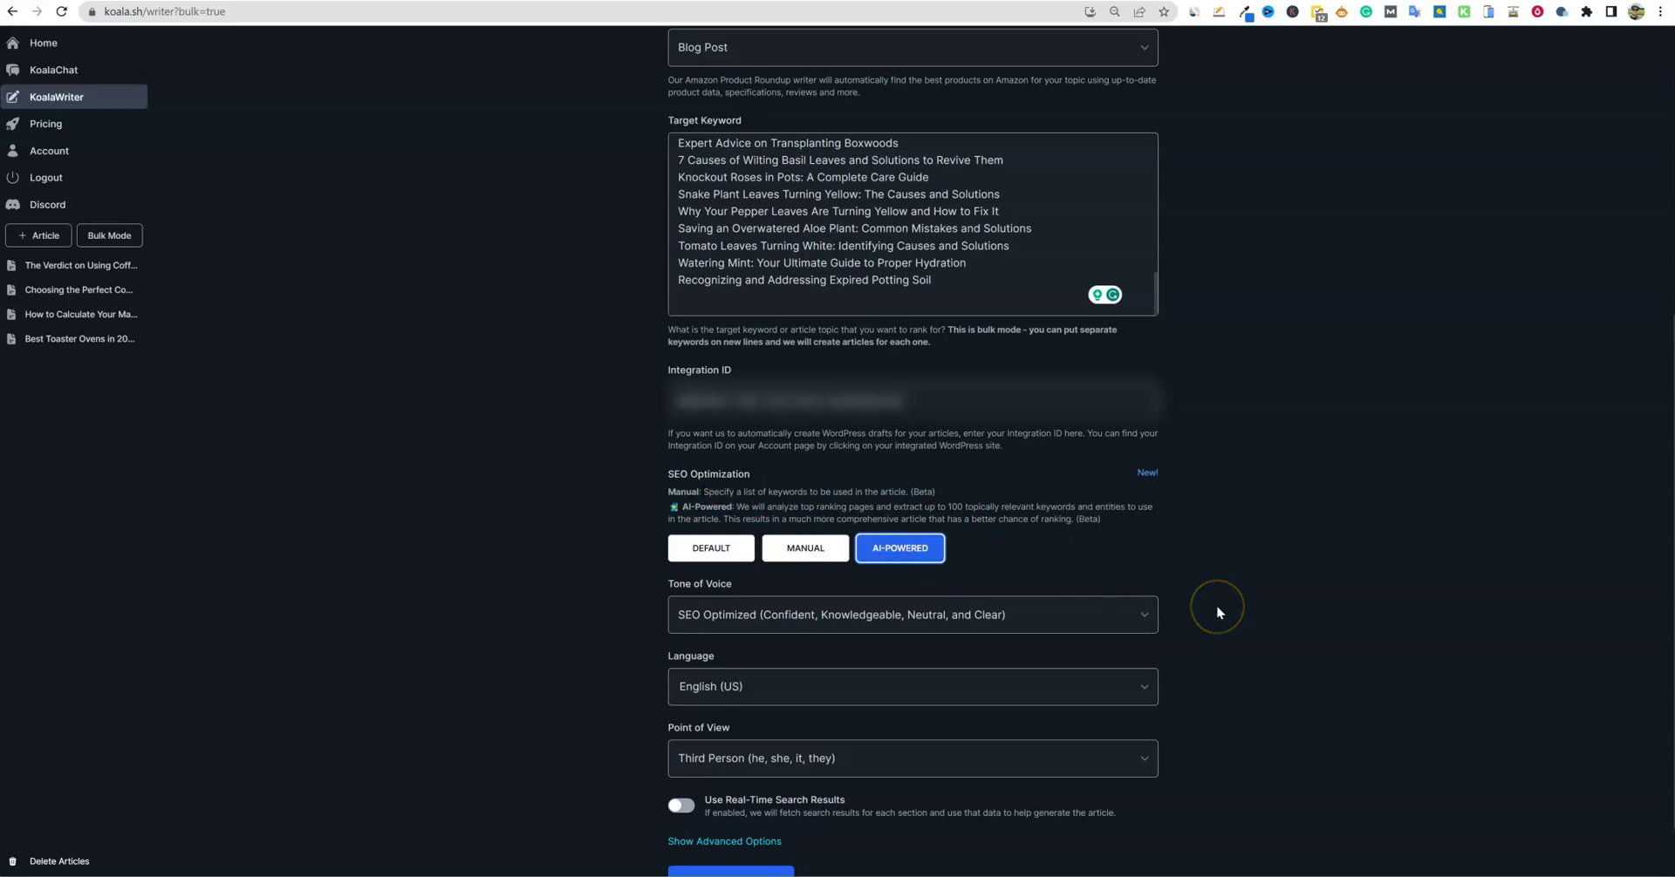
scroll(1192, 598, "down", 1)
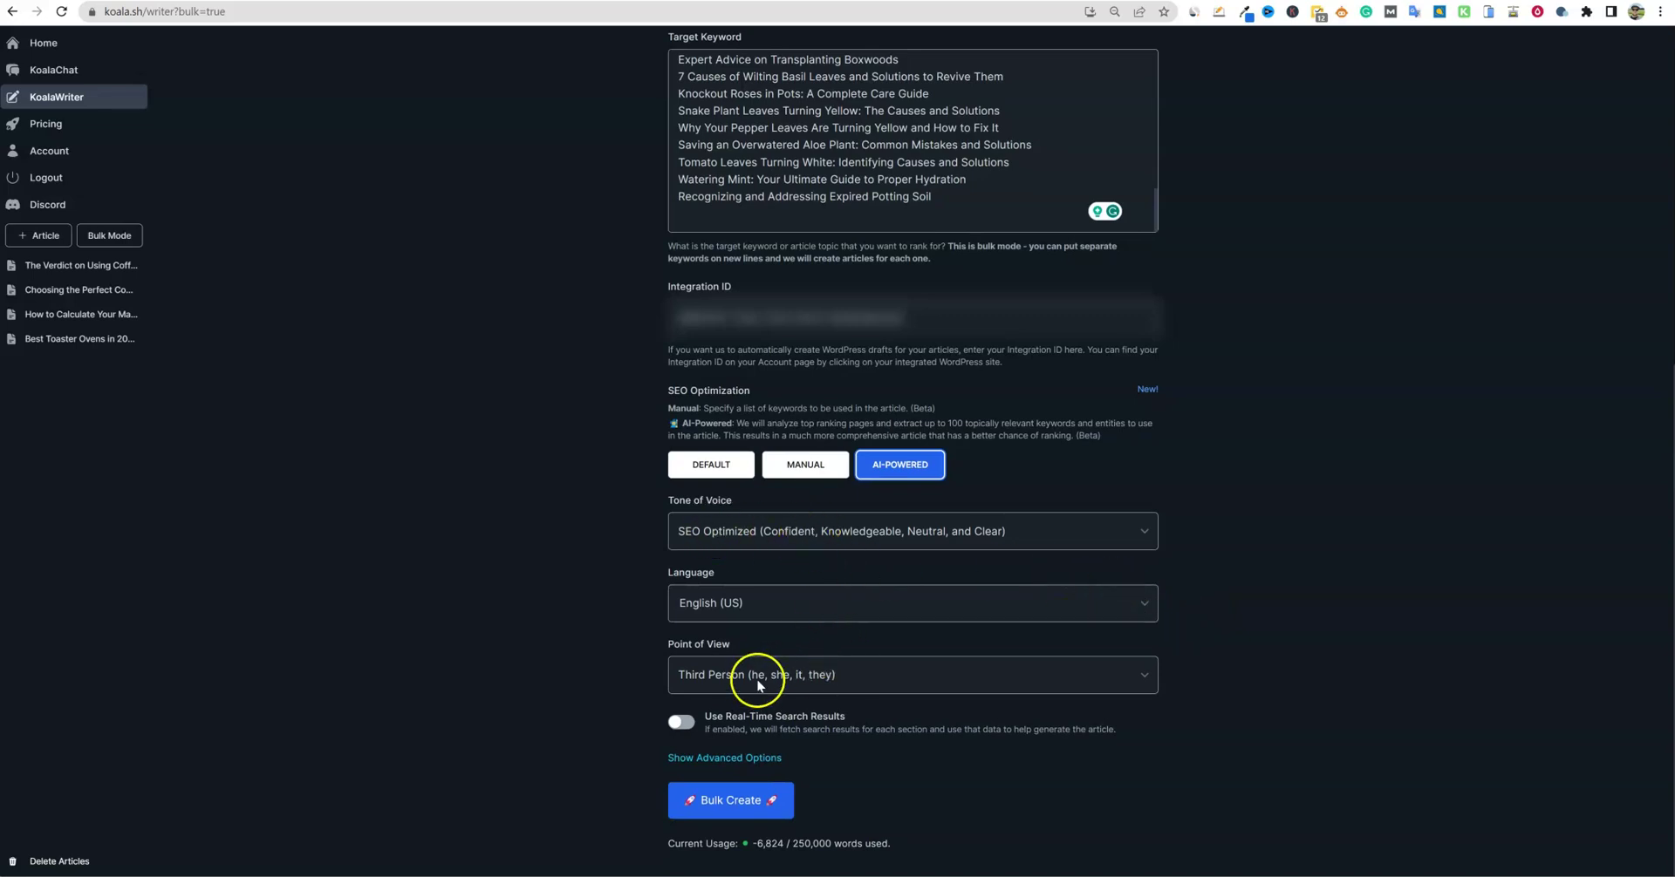
left_click(681, 722)
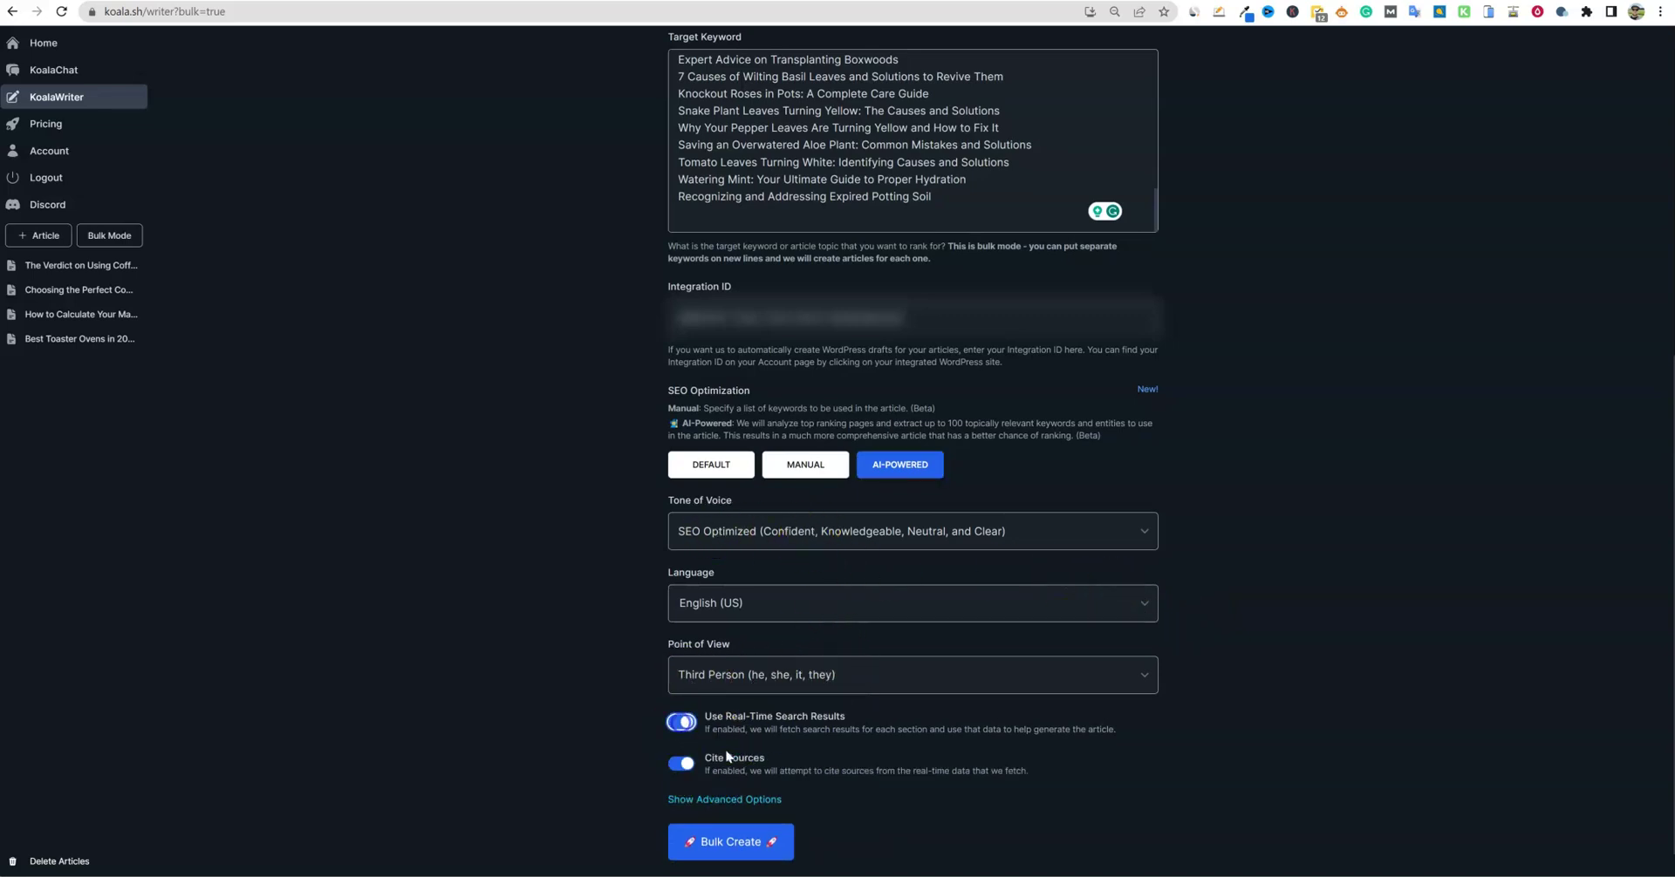
left_click(733, 841)
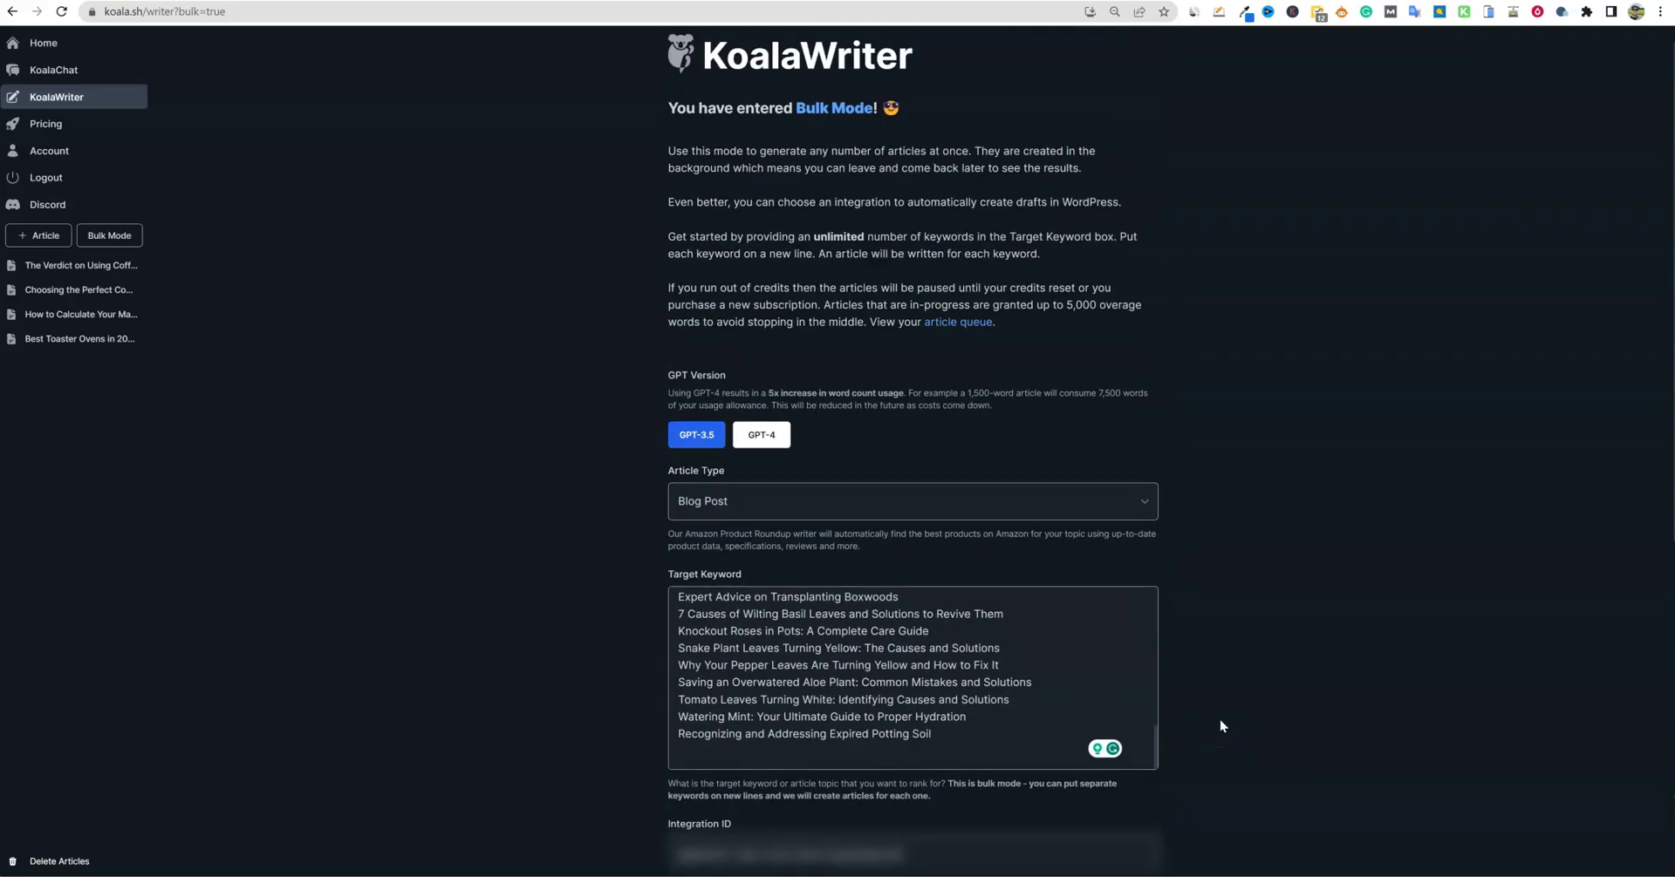
Step: Look through the article queue and check the status of the submitted titles
scroll(824, 364, "down", 12)
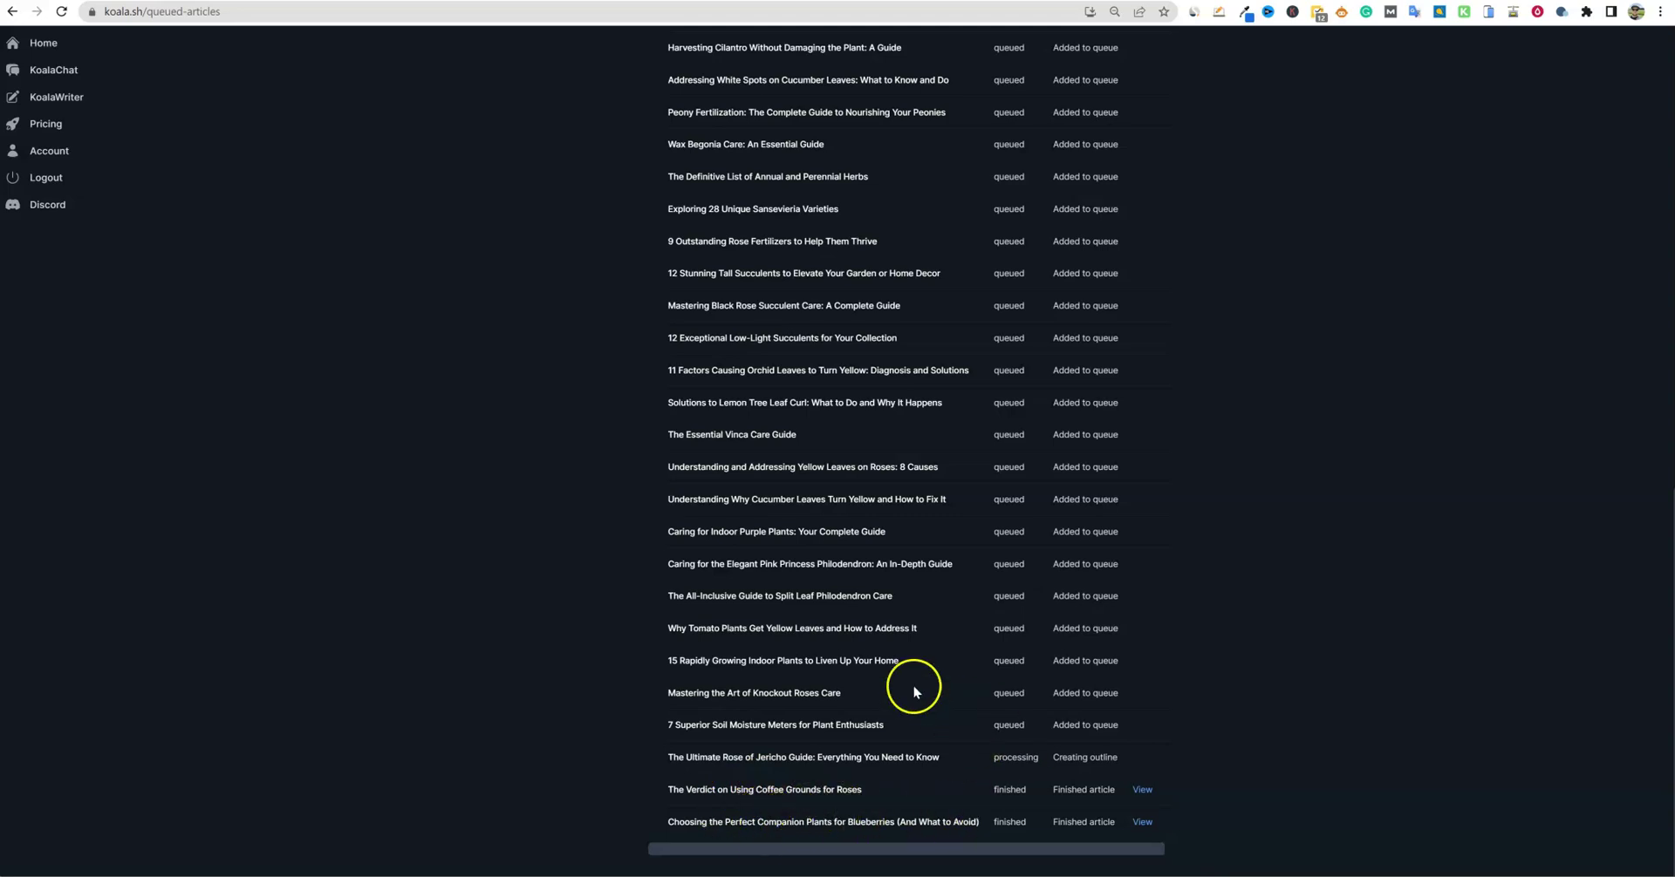
scroll(889, 693, "up", 1)
scroll(889, 695, "up", 7)
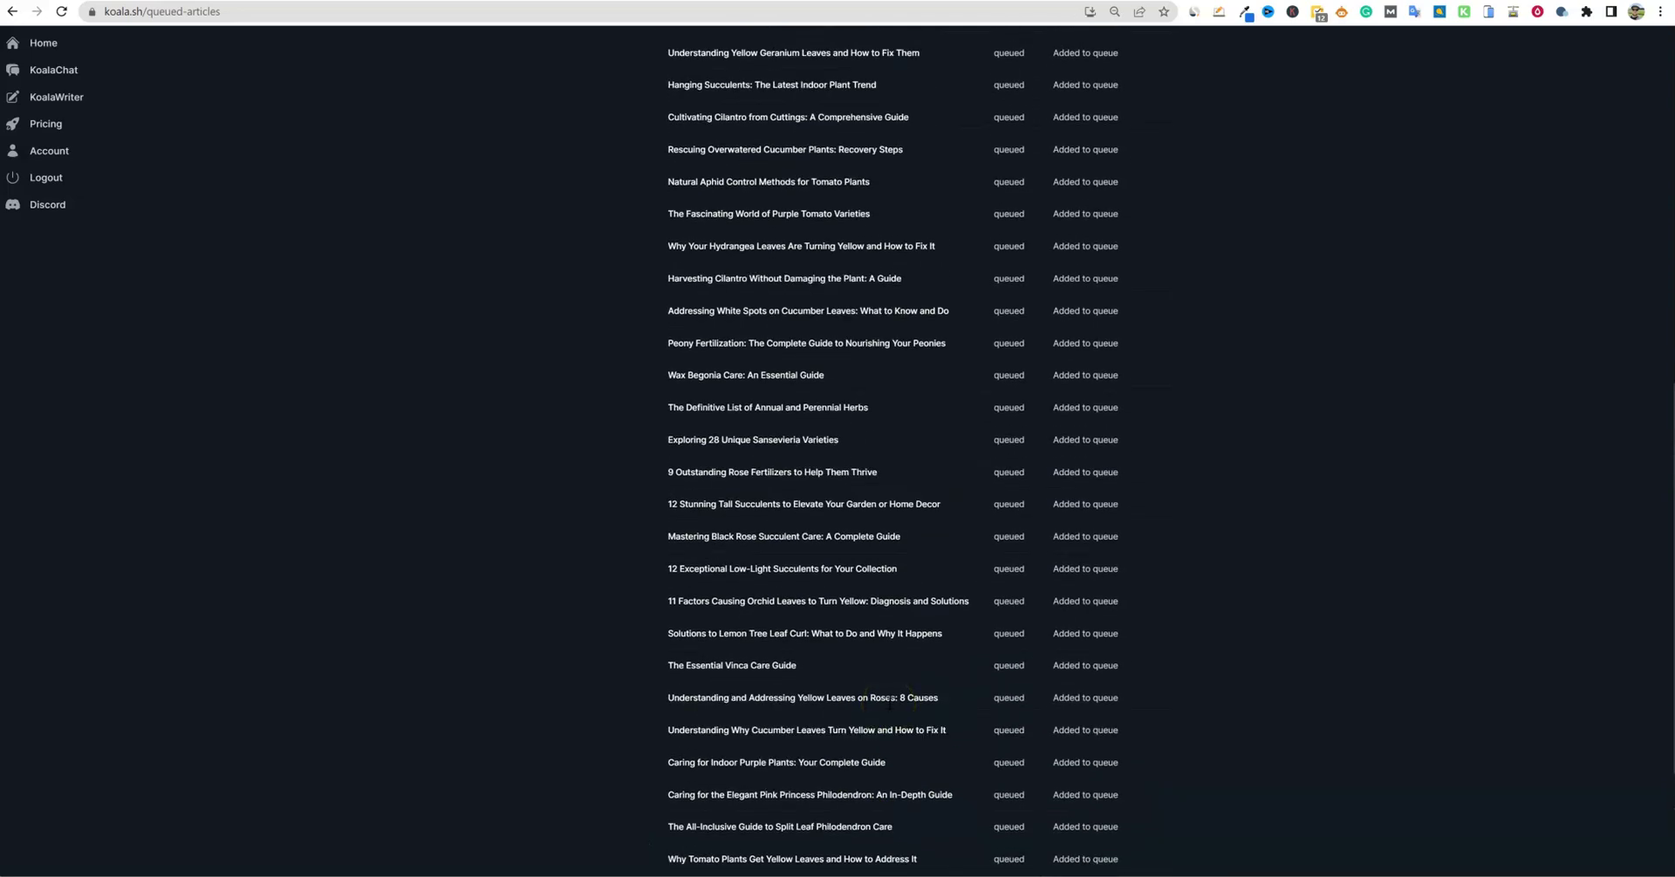
scroll(890, 704, "up", 5)
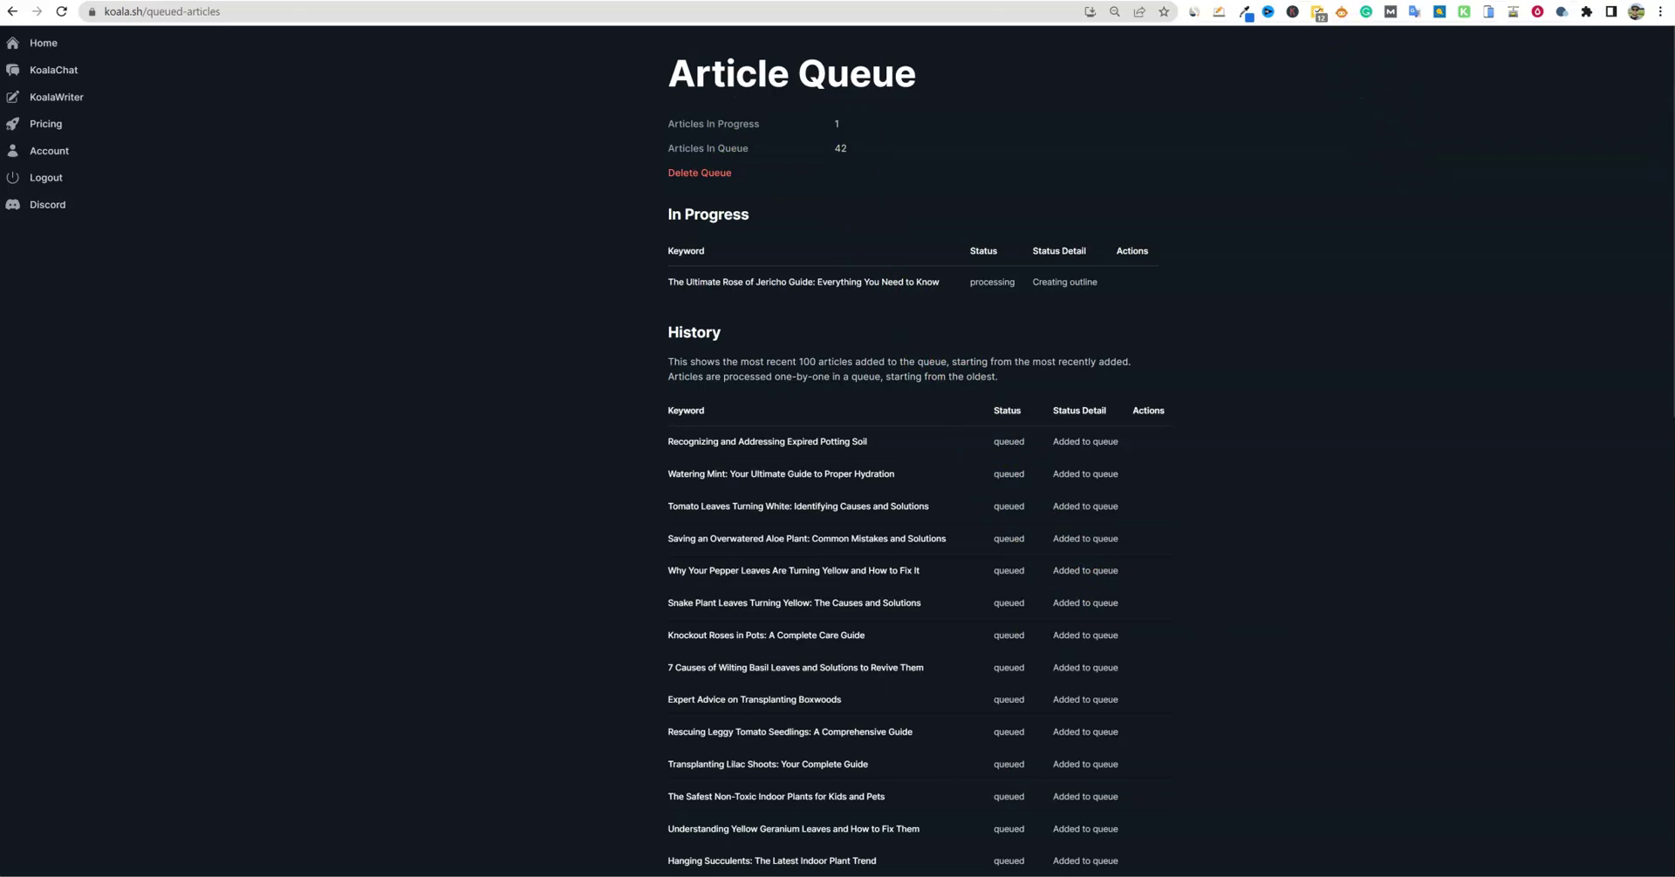
Step: Switch to the WordPress draft posts and open a bulk edit for the Coffee Grounds for Roses and Companion Plants for Blueberries drafts
left_click(1439, 11)
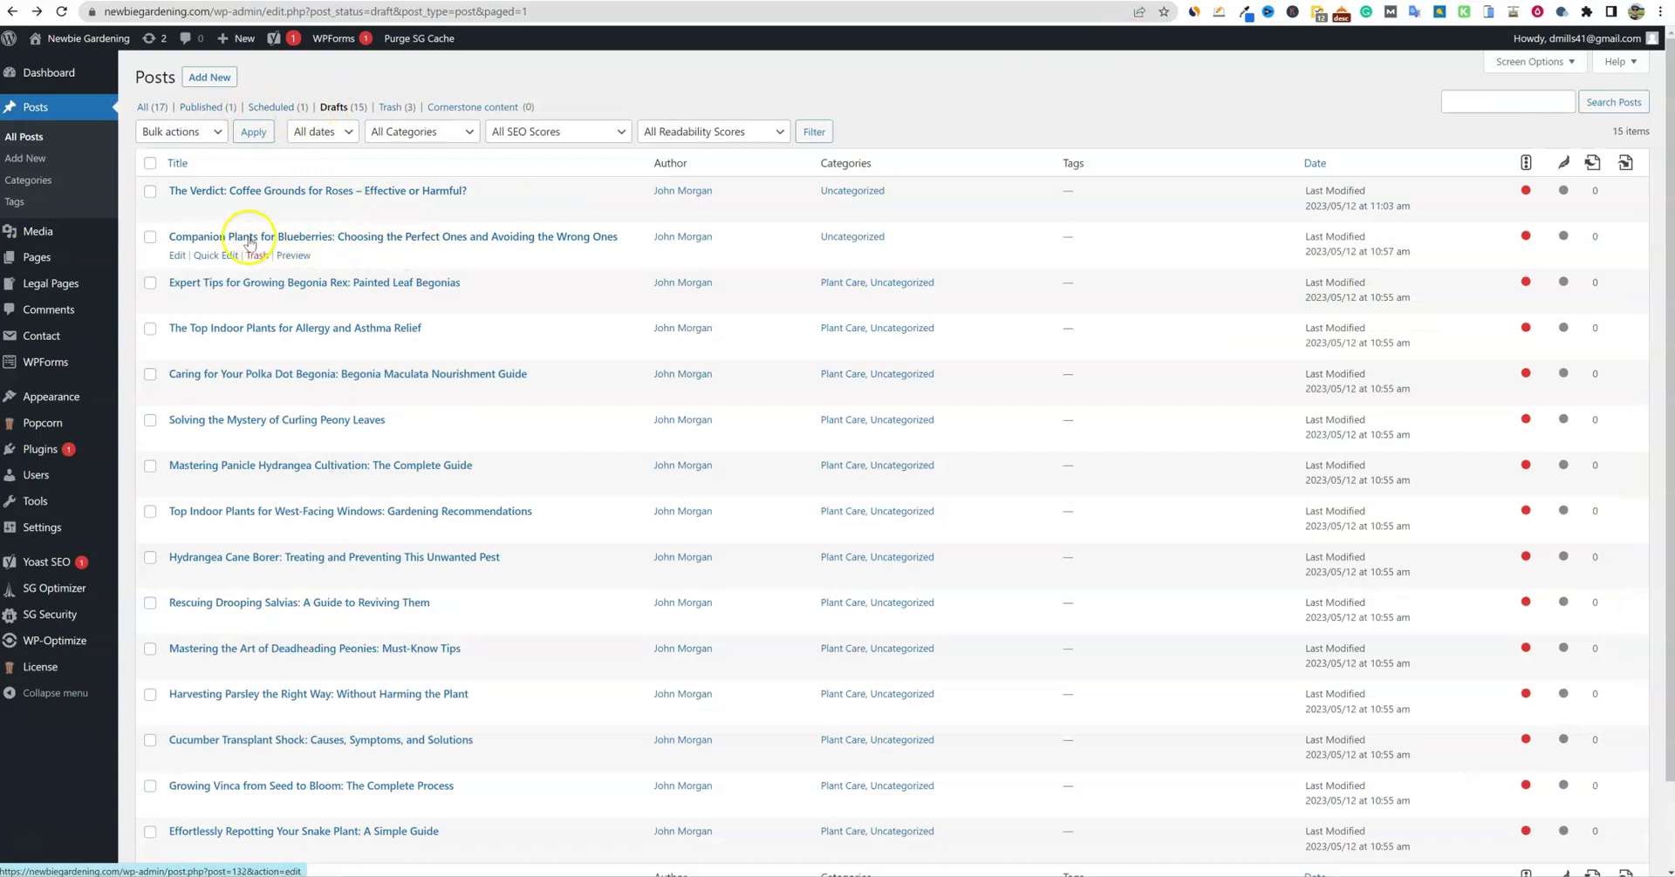
left_click(150, 191)
left_click(150, 237)
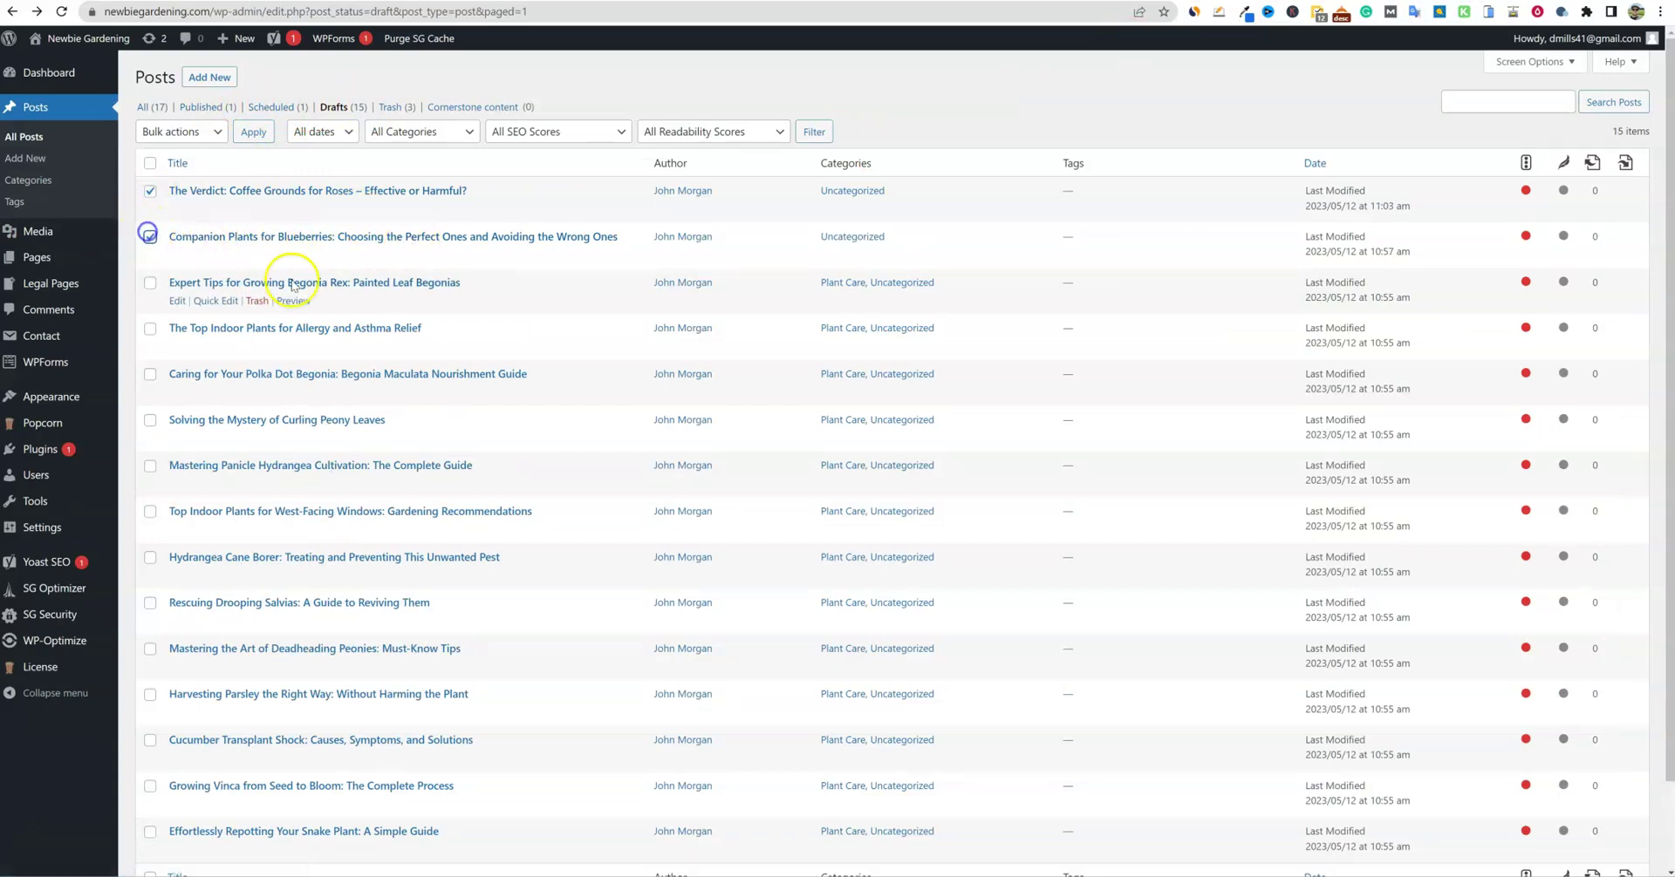
left_click(217, 132)
left_click(188, 164)
left_click(255, 131)
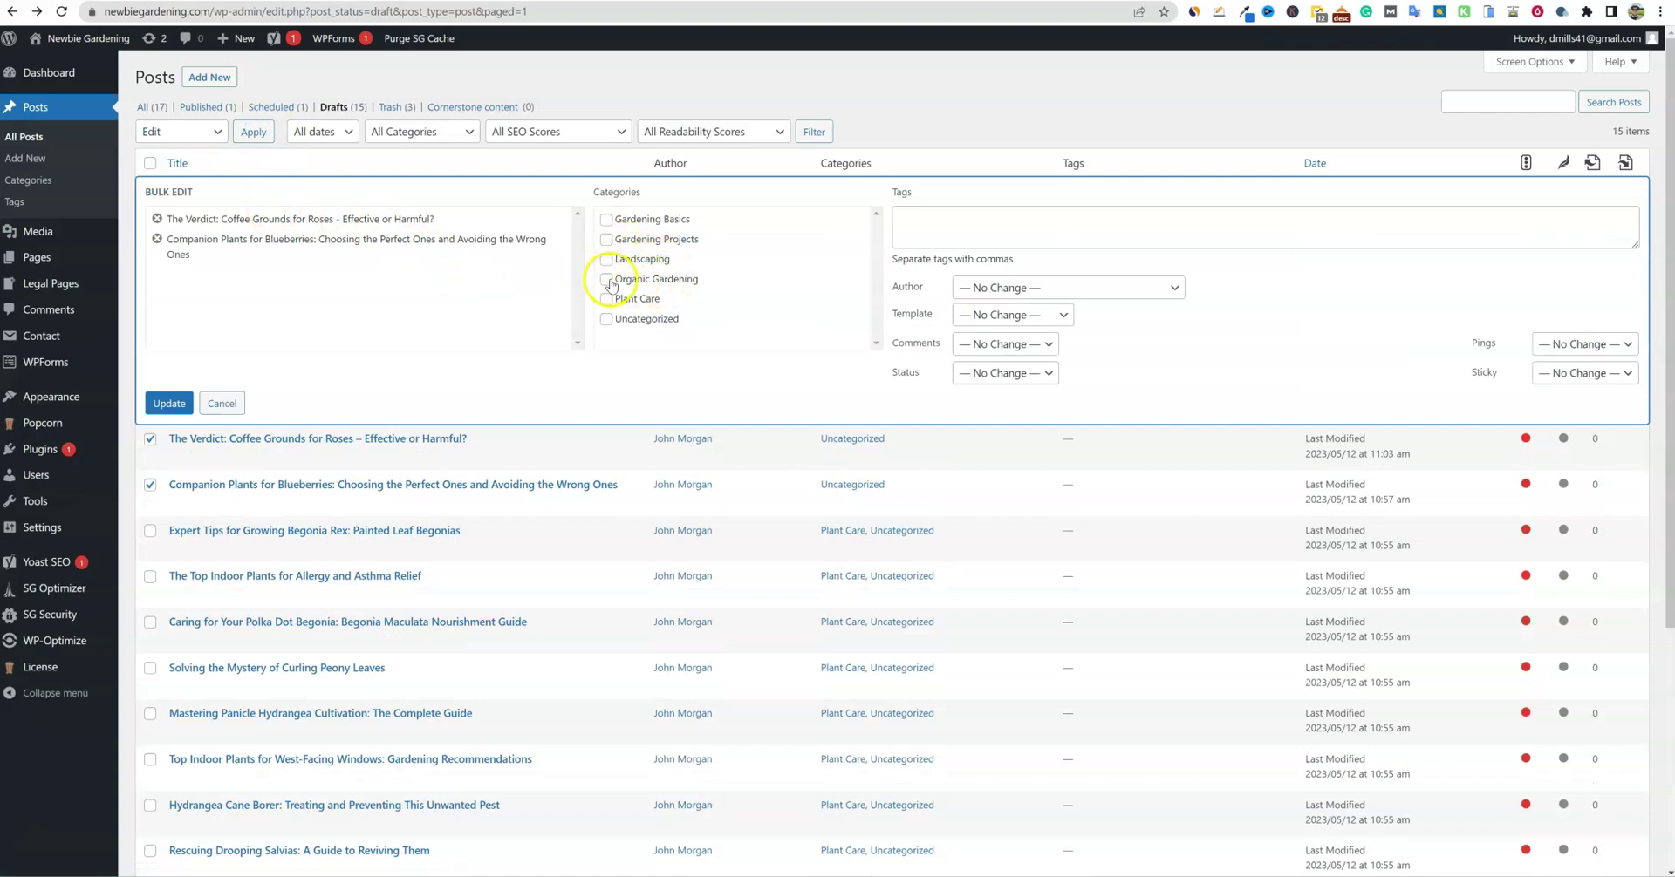
Step: Assign both drafts to the Organic Gardening category, choose the site's author for them, and update the posts
left_click(605, 279)
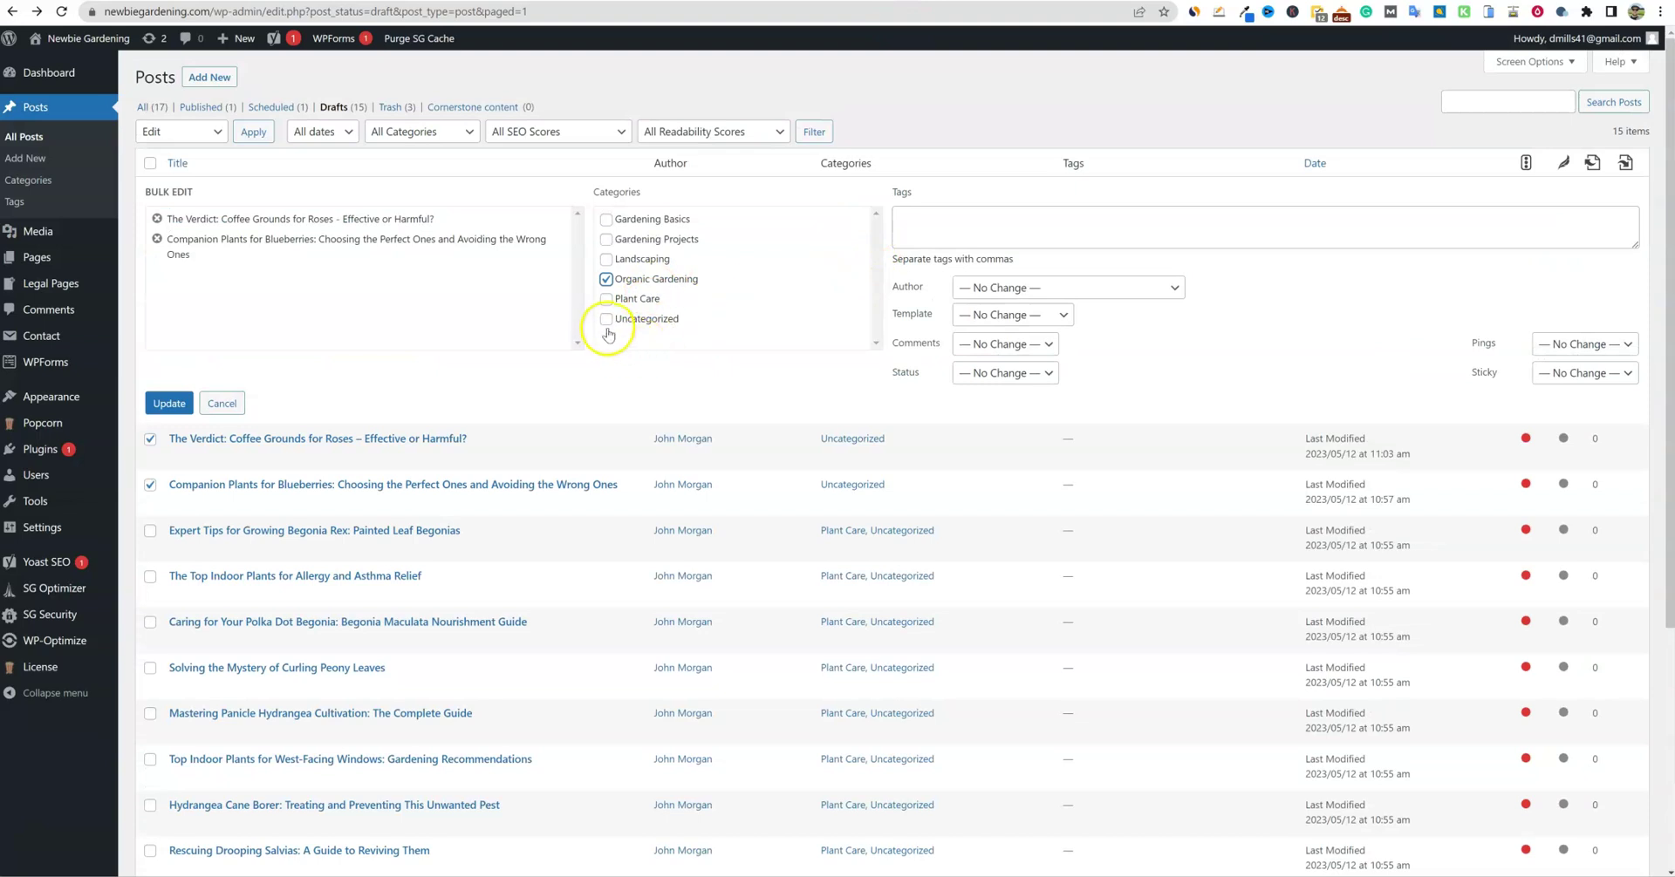
left_click(605, 318)
left_click(605, 319)
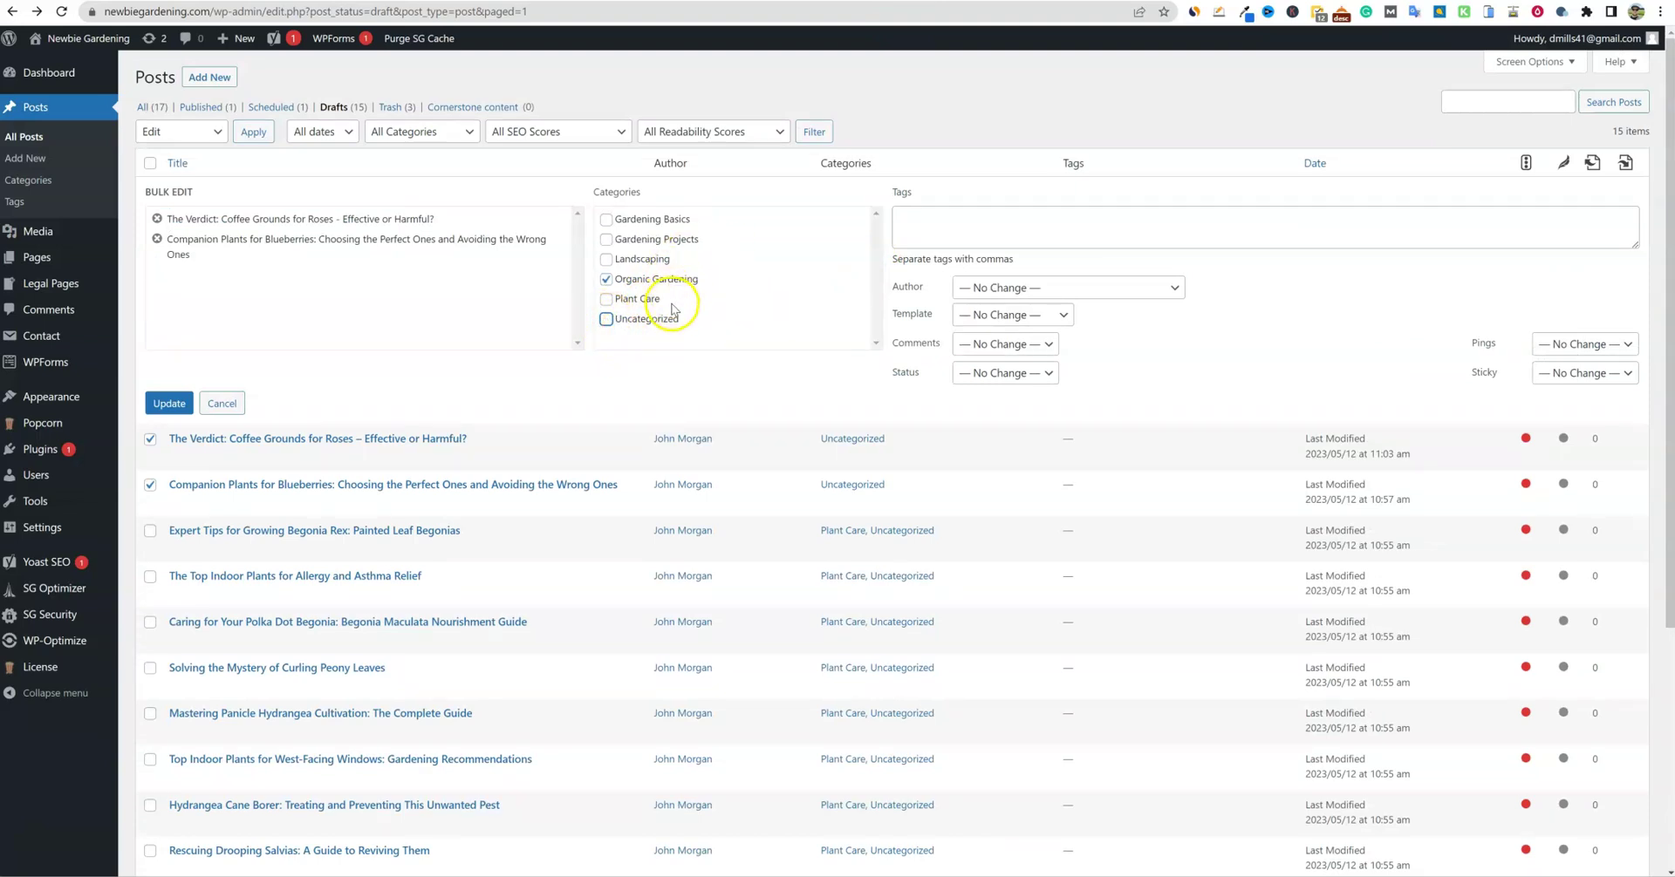
left_click(1169, 286)
left_click(1053, 337)
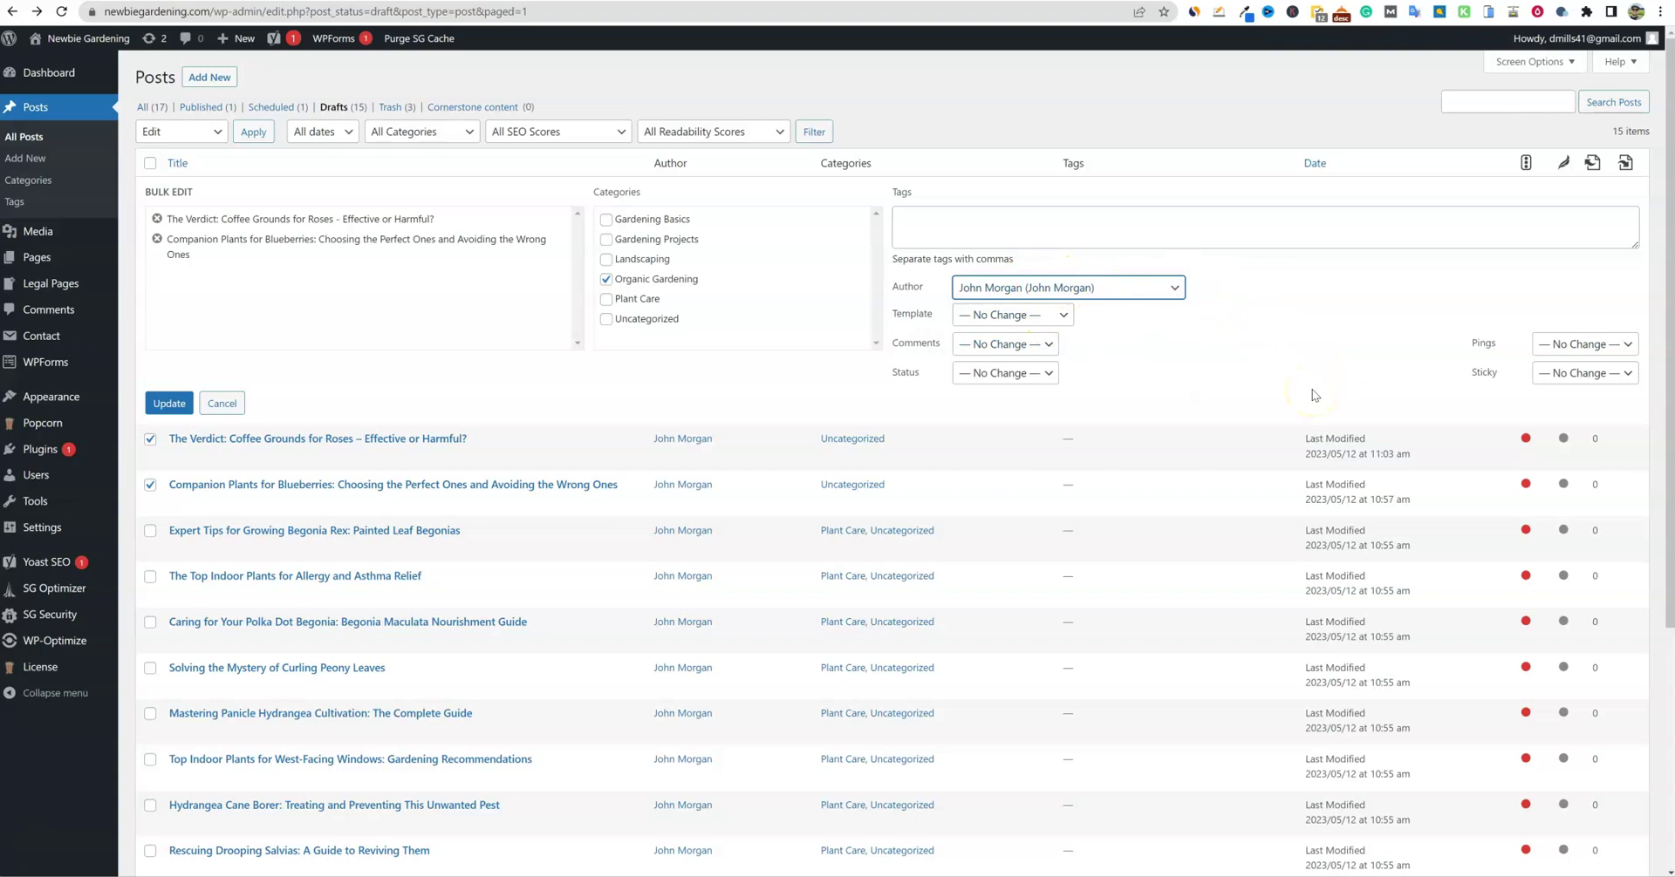
left_click(169, 403)
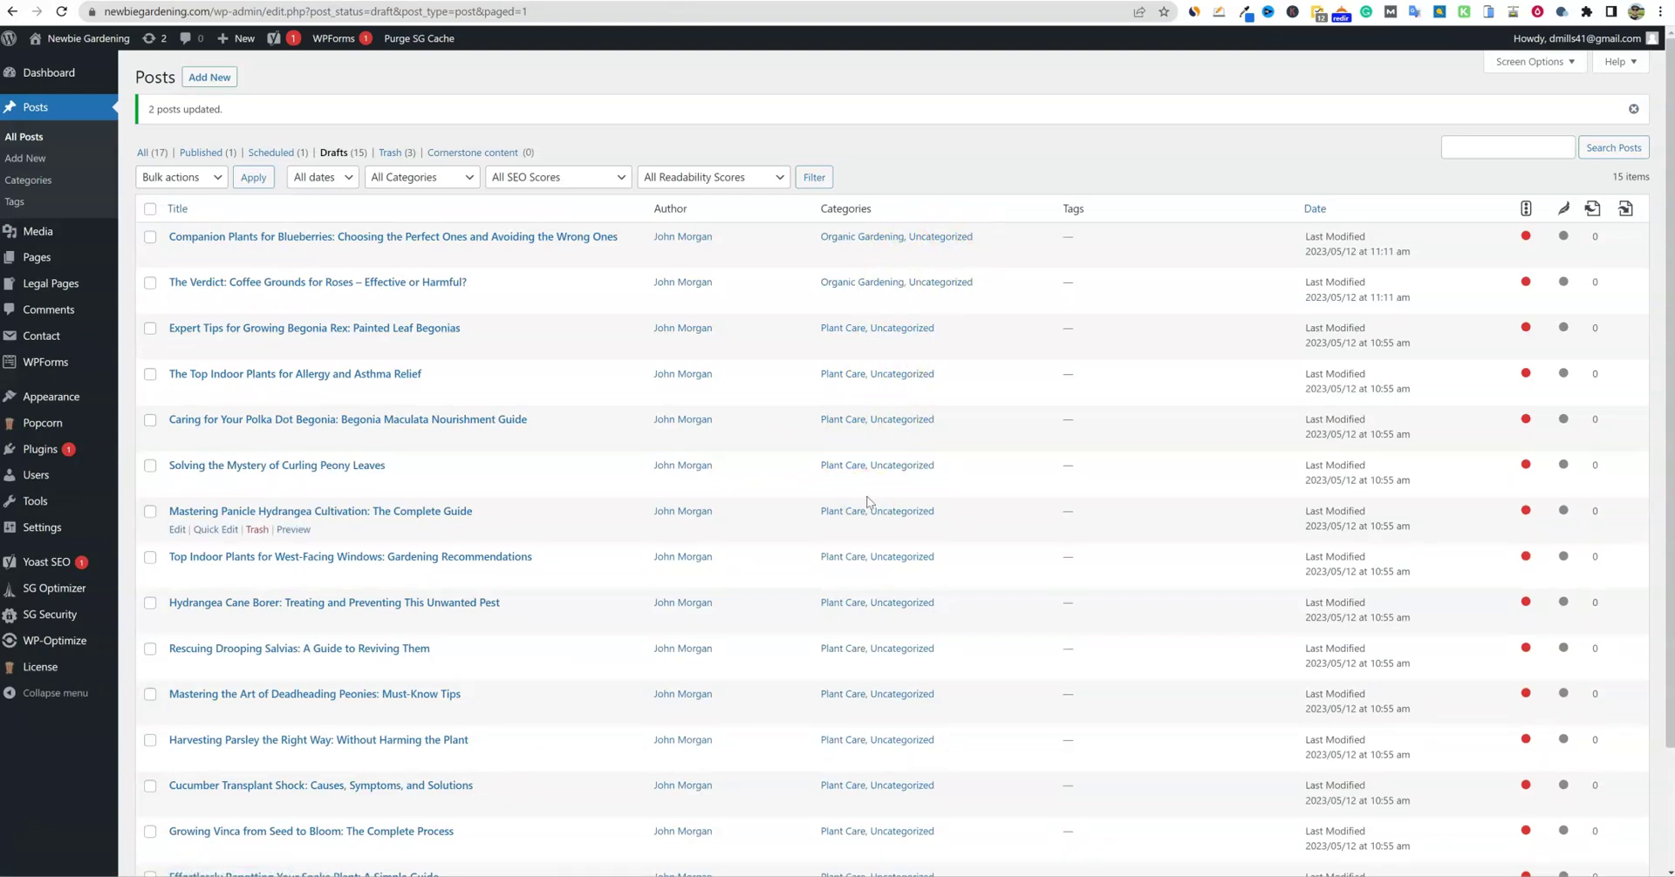
Step: Open another bulk edit for the two Organic Gardening drafts and toggle the Uncategorized category
left_click(150, 237)
left_click(148, 282)
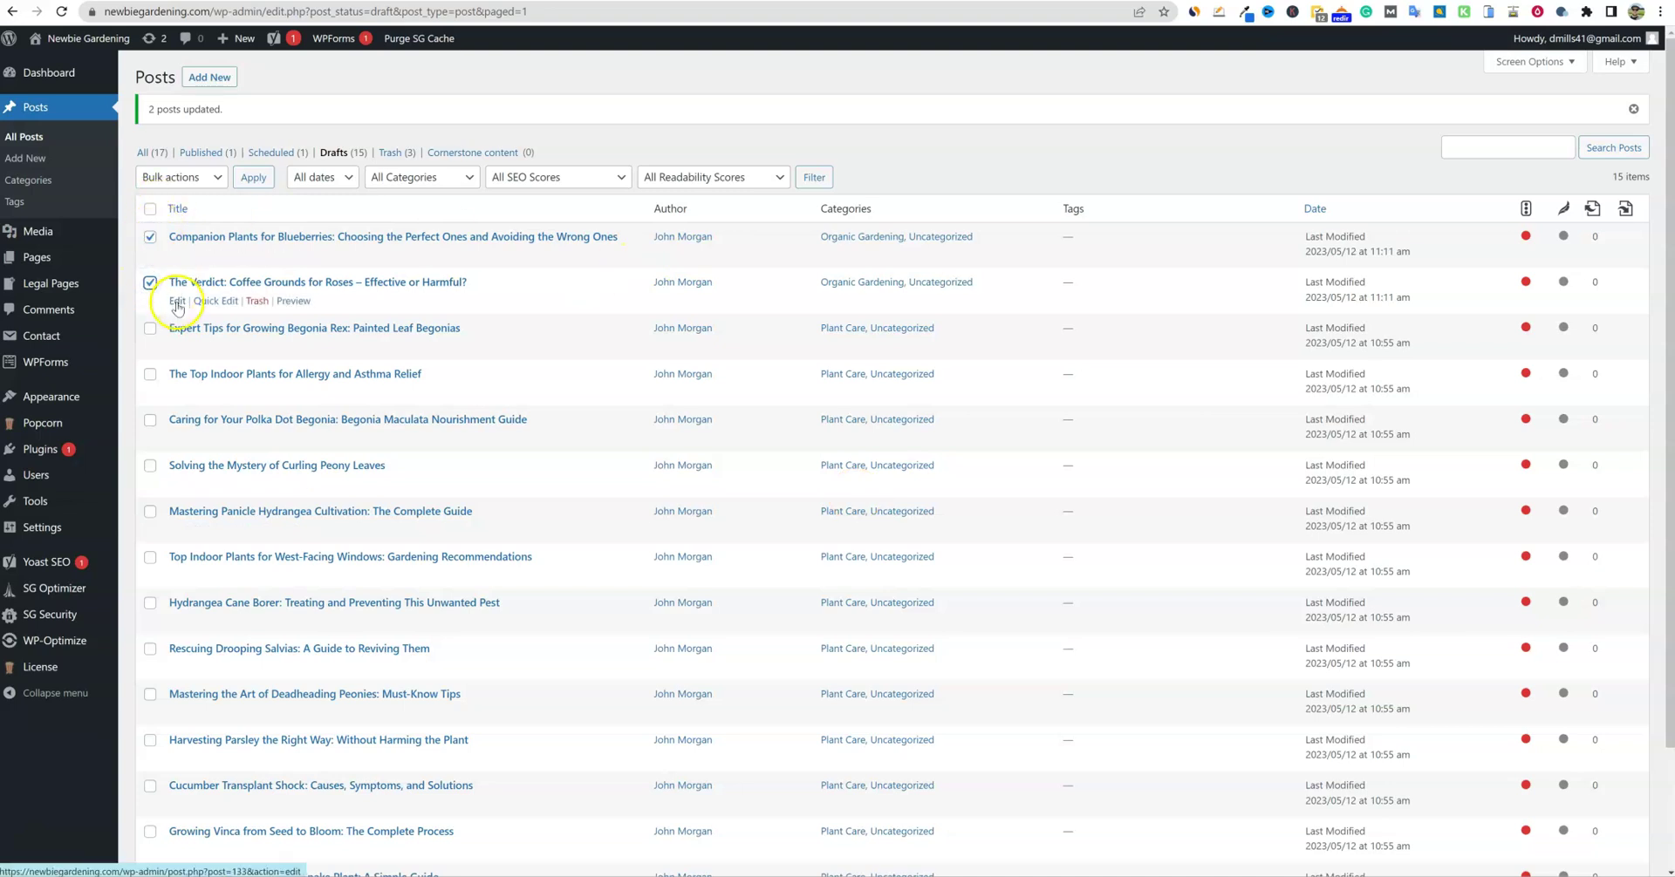
left_click(181, 177)
left_click(170, 210)
left_click(249, 183)
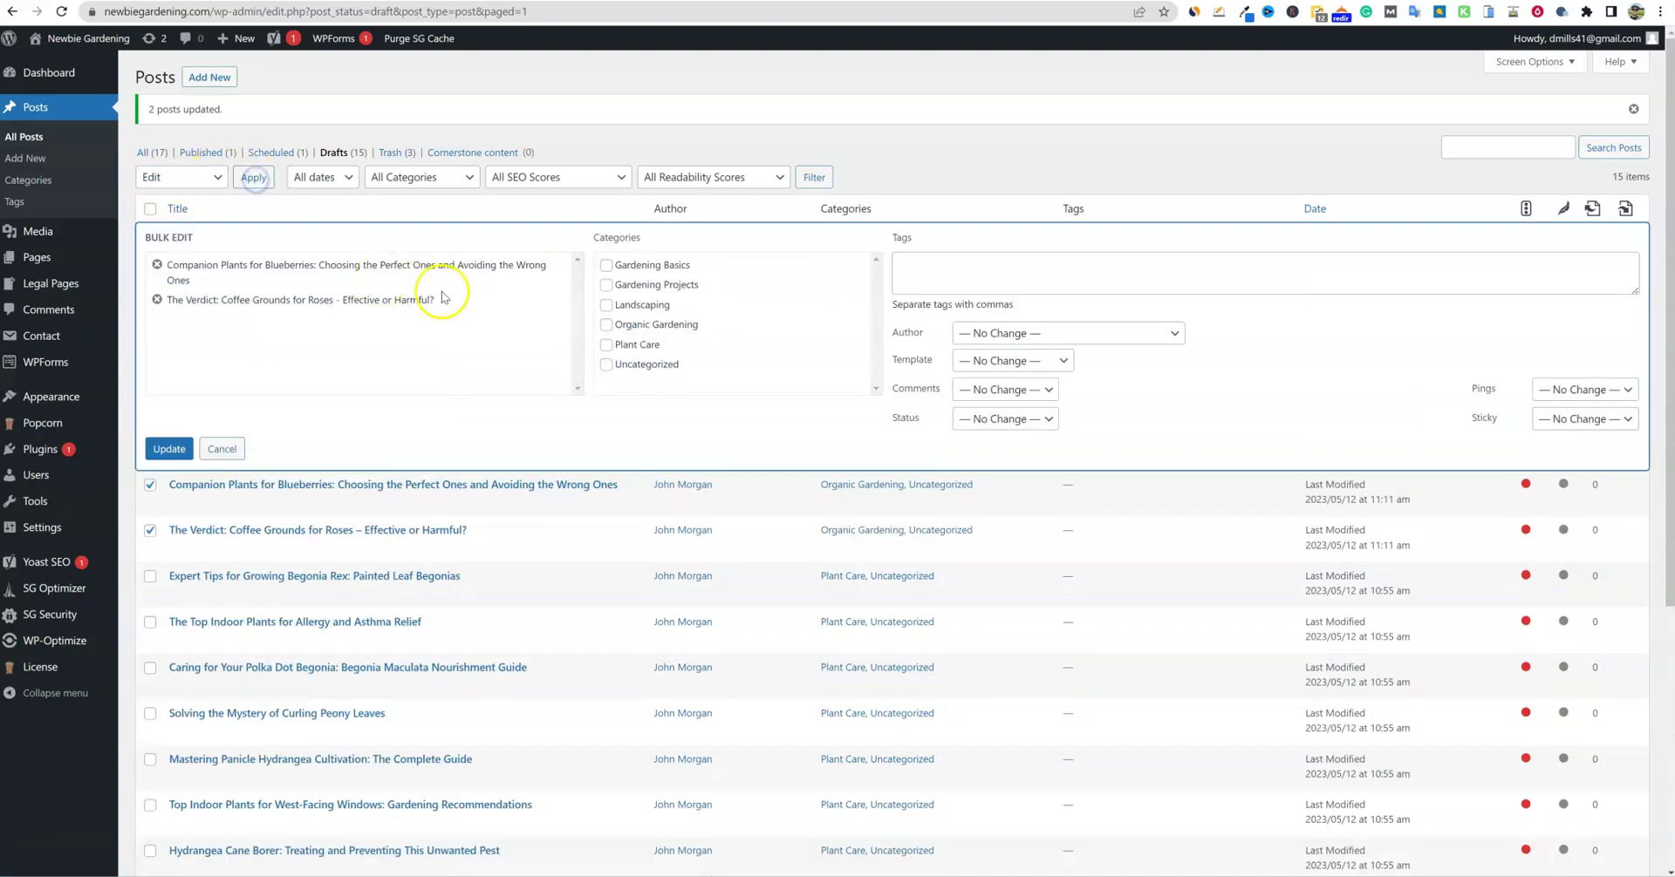
left_click(606, 365)
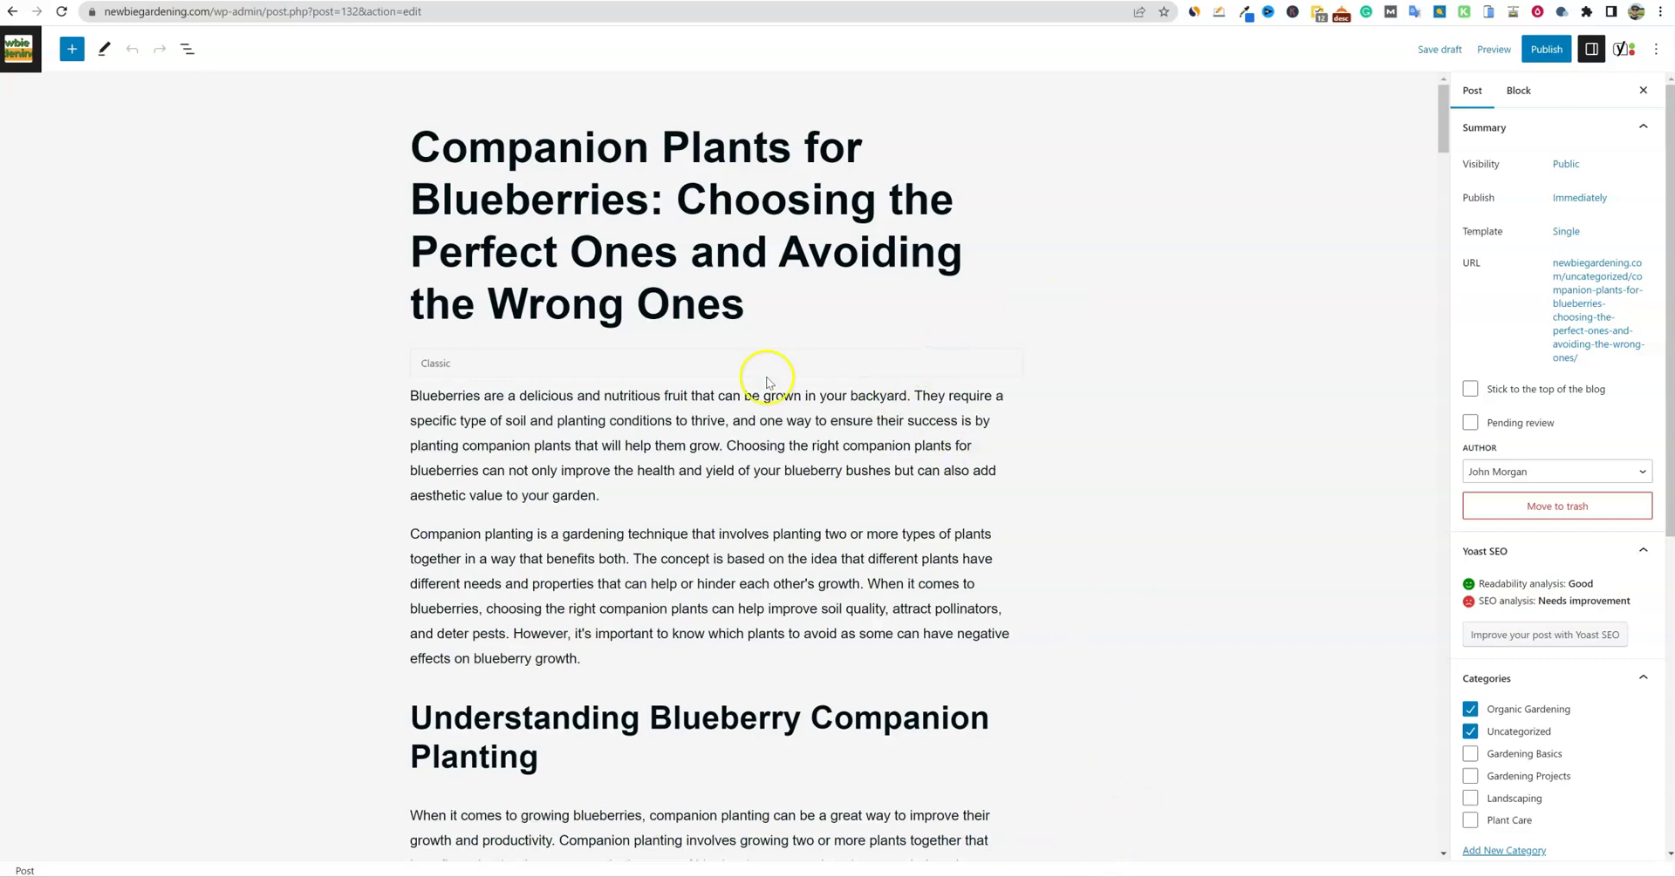
Step: Examine the Companion Plants for Blueberries draft in the editor, from its title down to the Yoast SEO settings
left_click_drag(747, 312, 436, 212)
left_click(387, 153)
left_click_drag(746, 309, 420, 159)
left_click(712, 470)
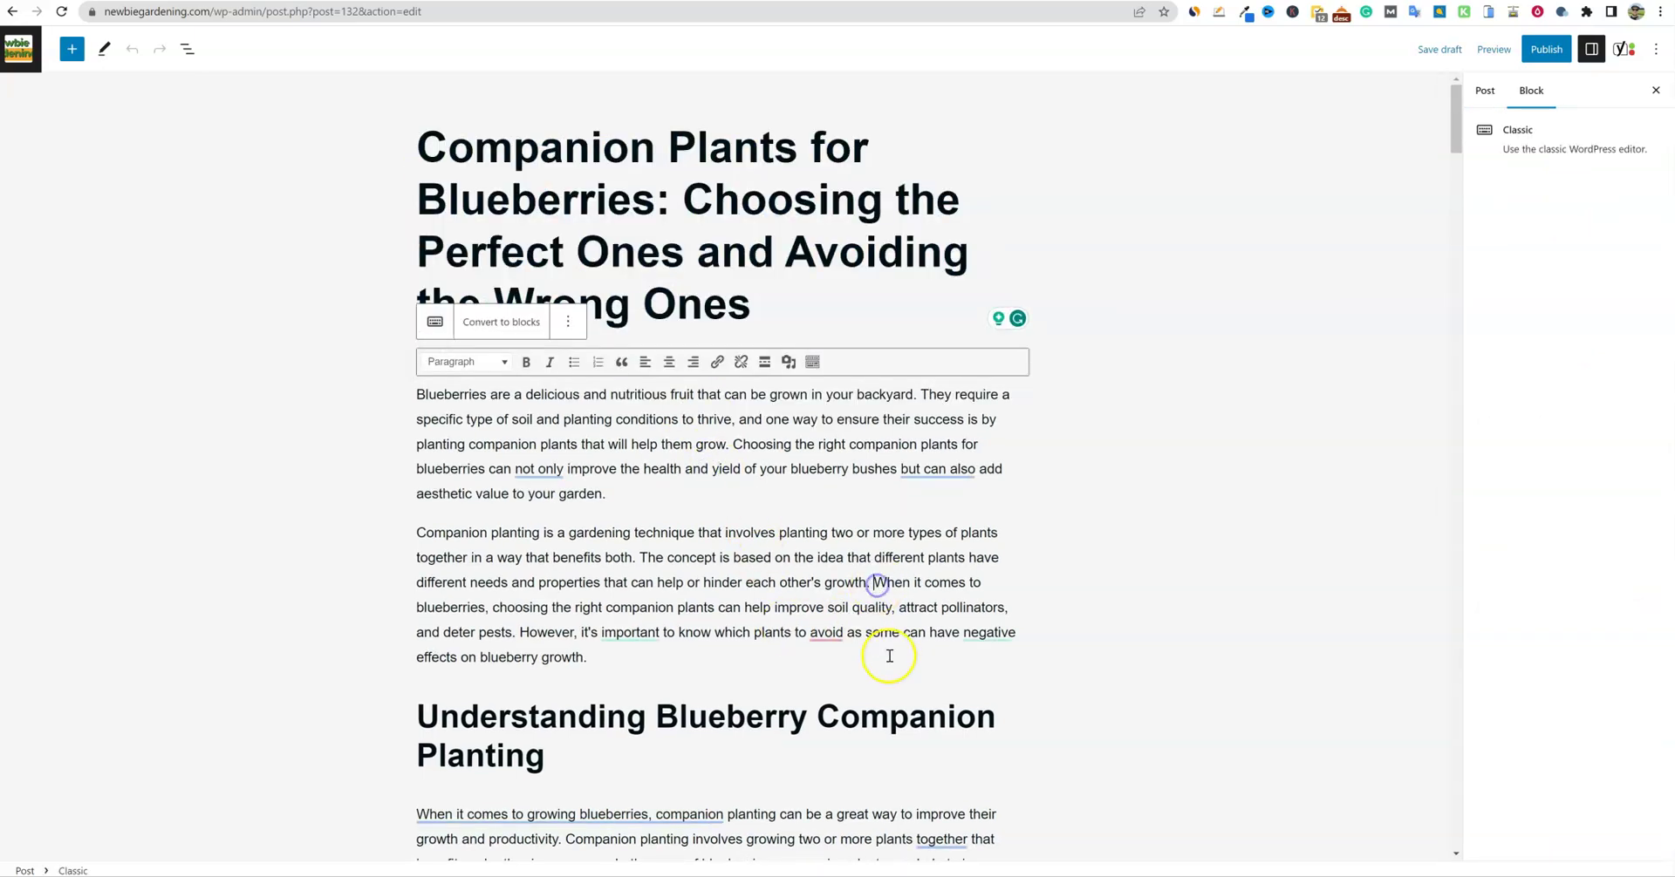
scroll(852, 666, "down", 8)
scroll(1025, 618, "down", 20)
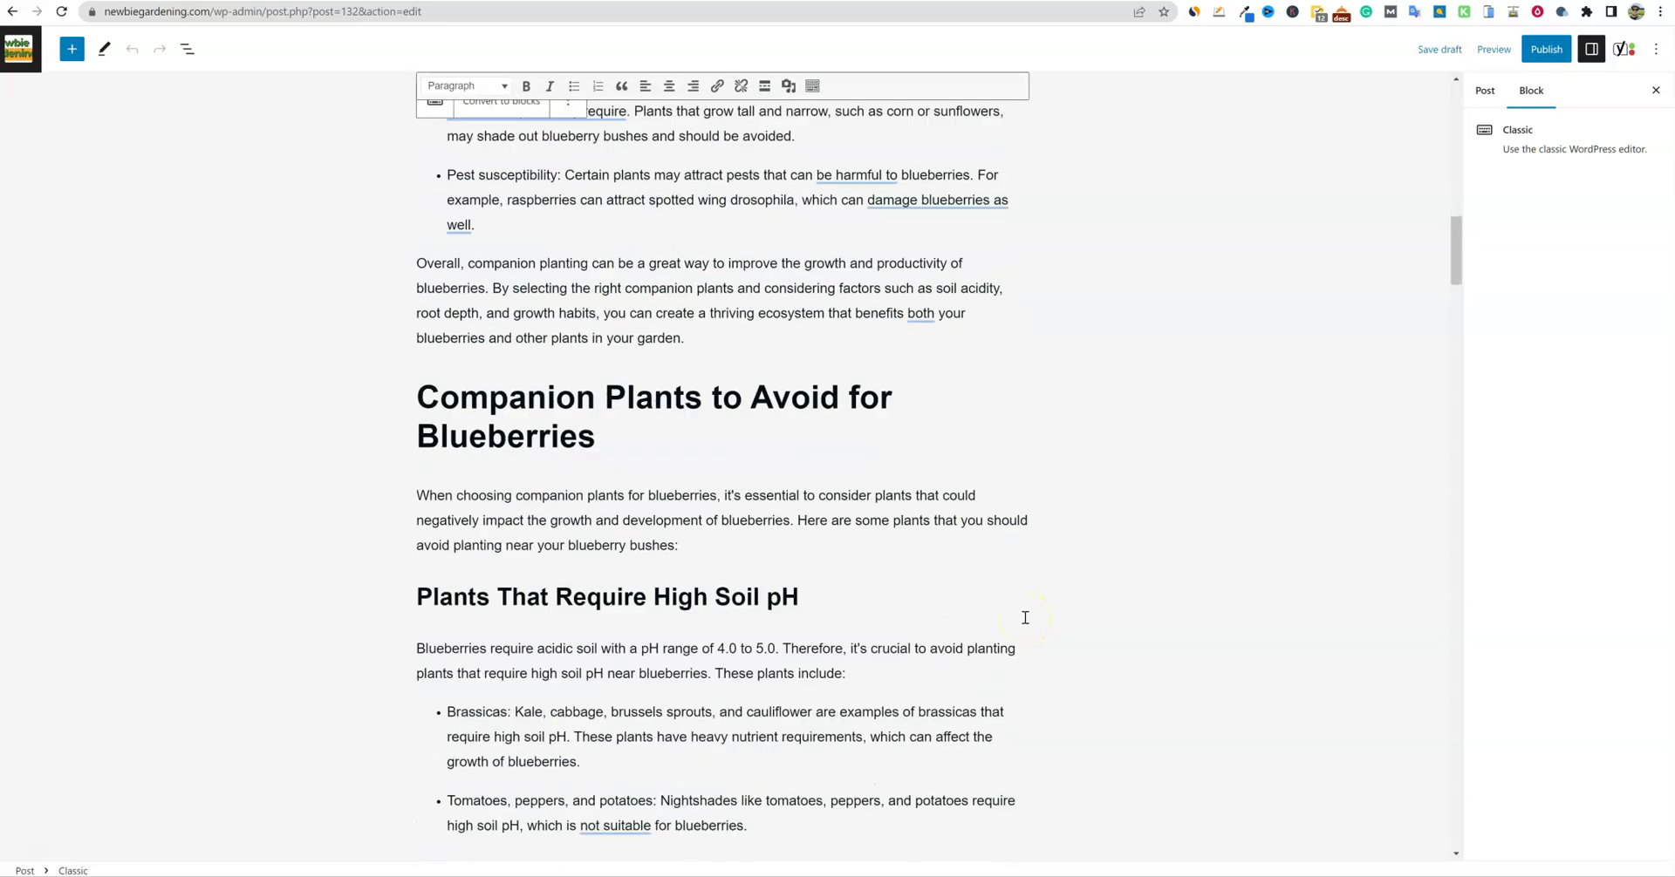
scroll(1029, 615, "down", 20)
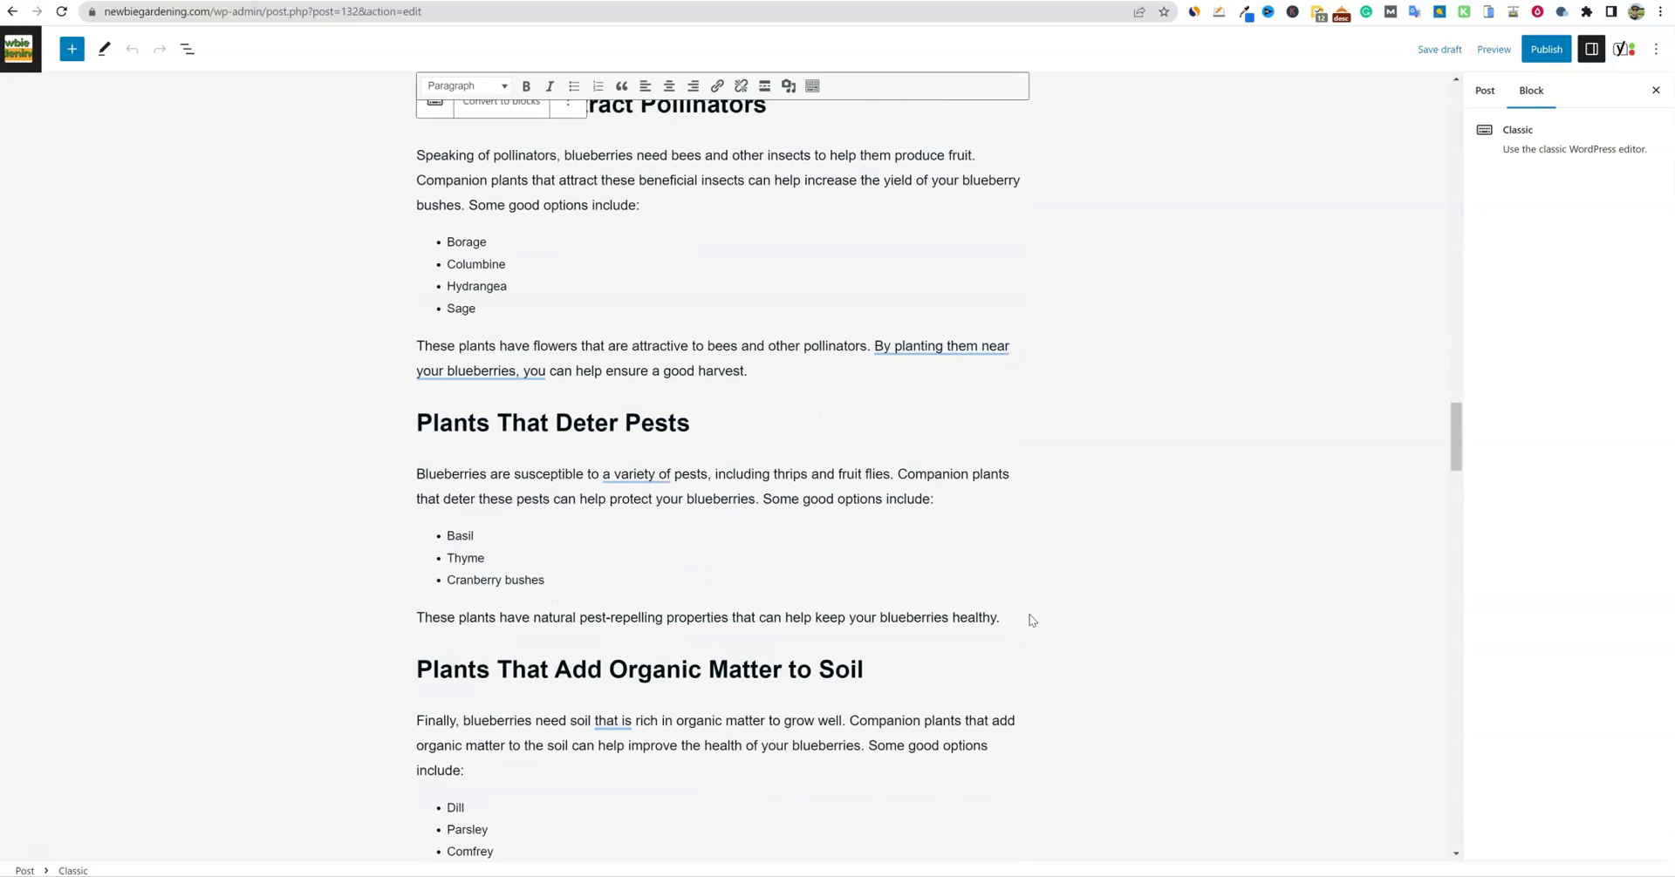
scroll(1032, 618, "down", 20)
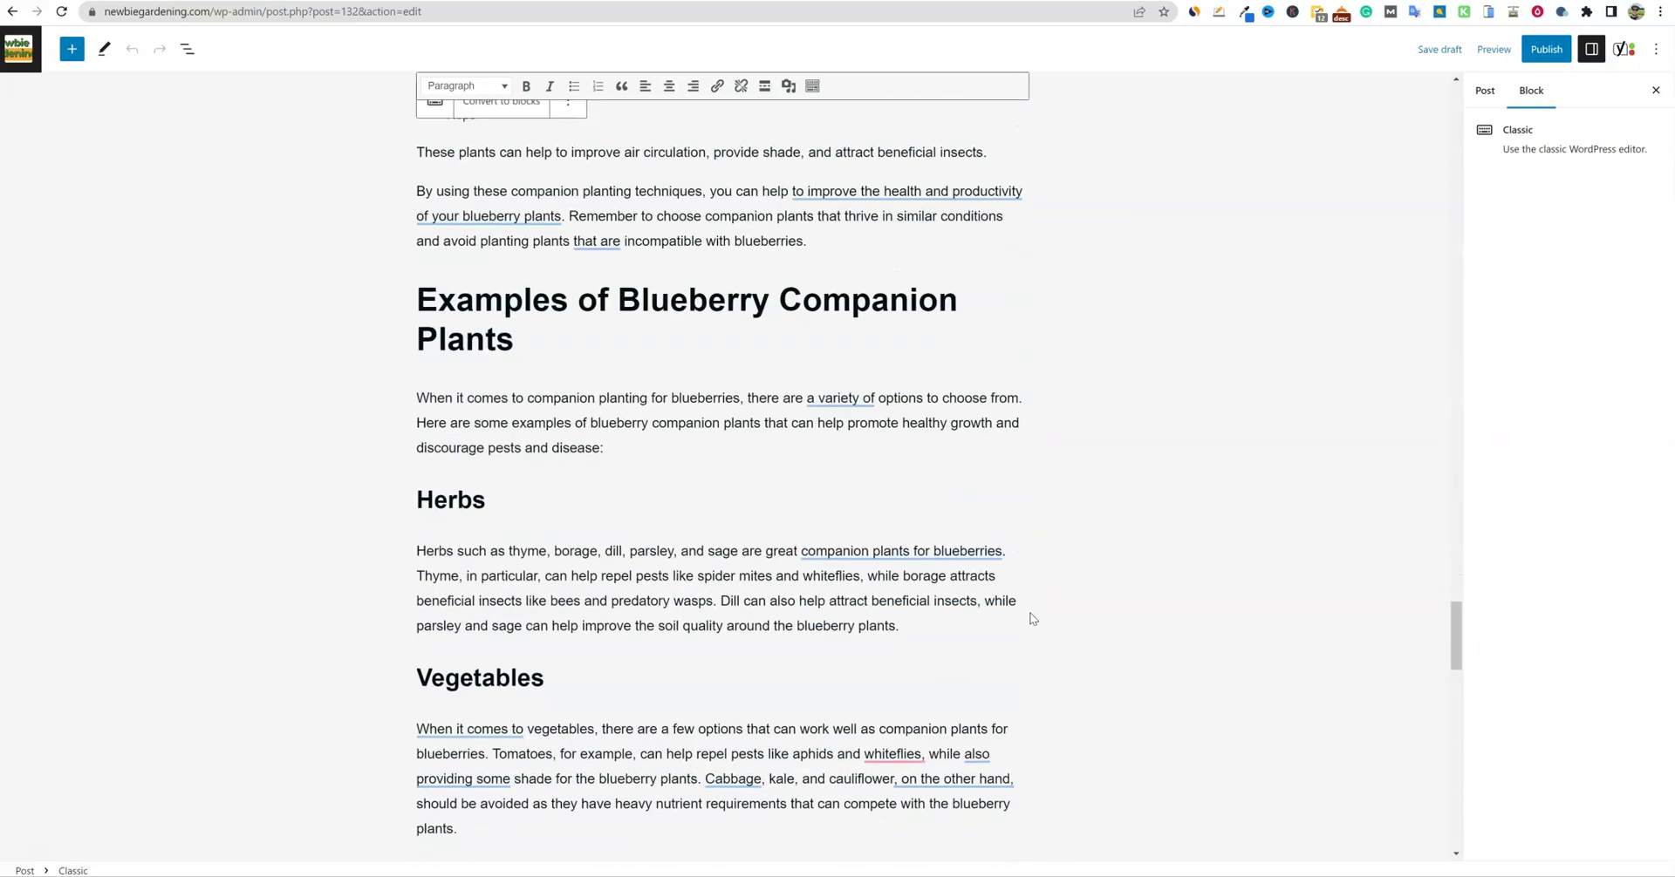
scroll(1031, 616, "down", 6)
scroll(1025, 617, "up", 4)
left_click(1018, 617)
scroll(649, 606, "down", 9)
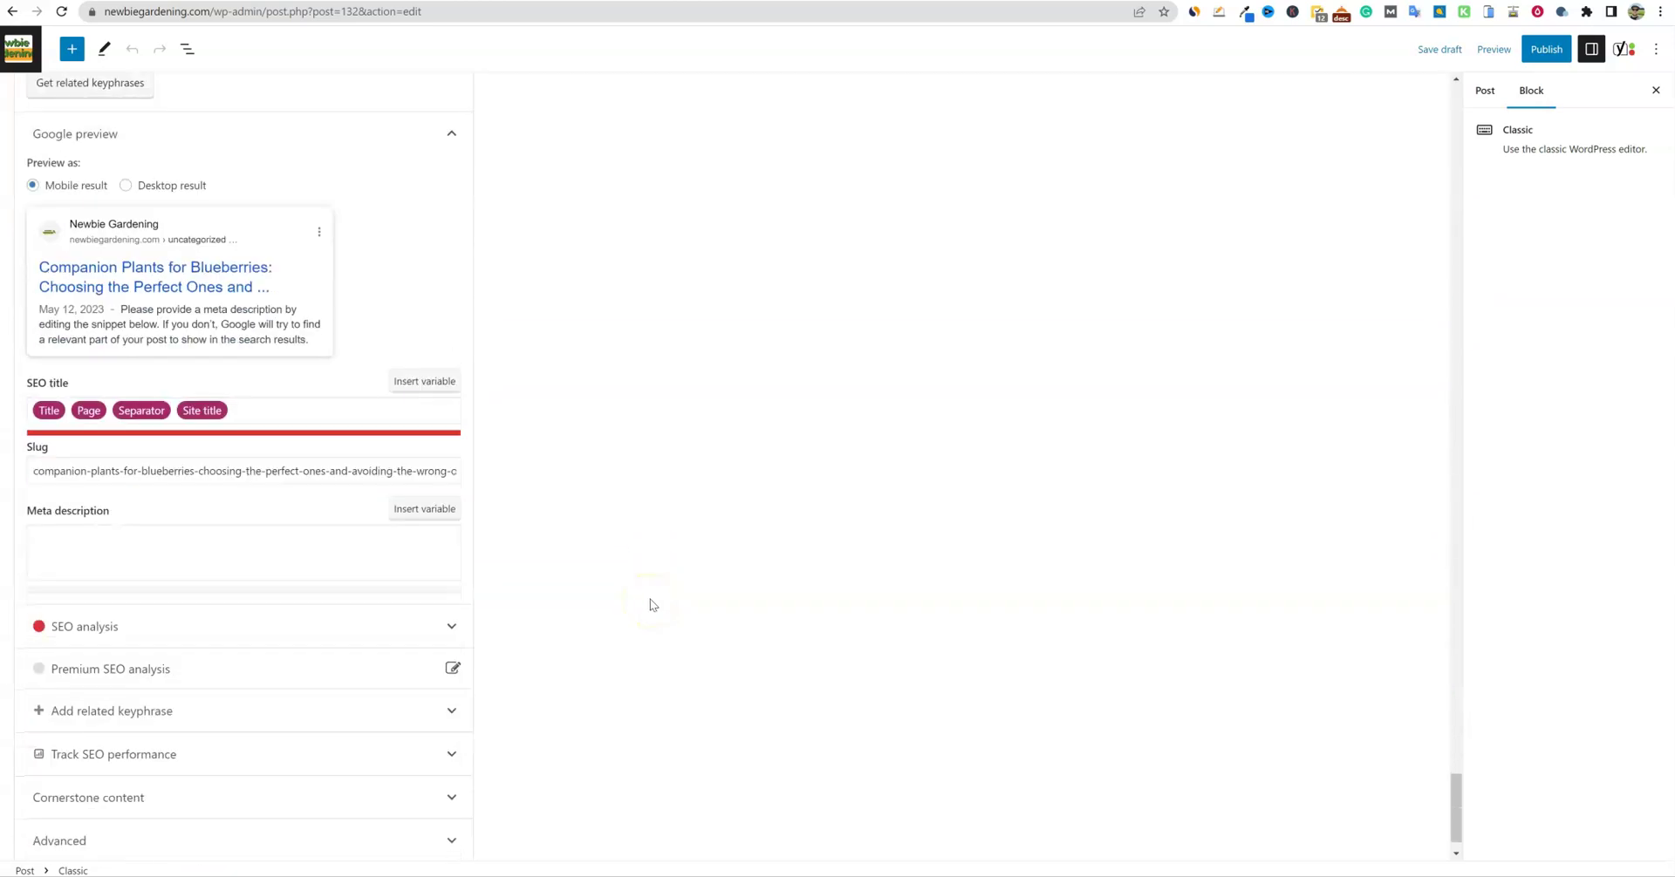
Step: Review the blueberry draft again from its conclusion back up to the introduction
scroll(654, 603, "up", 4)
left_click(832, 596)
scroll(834, 596, "up", 4)
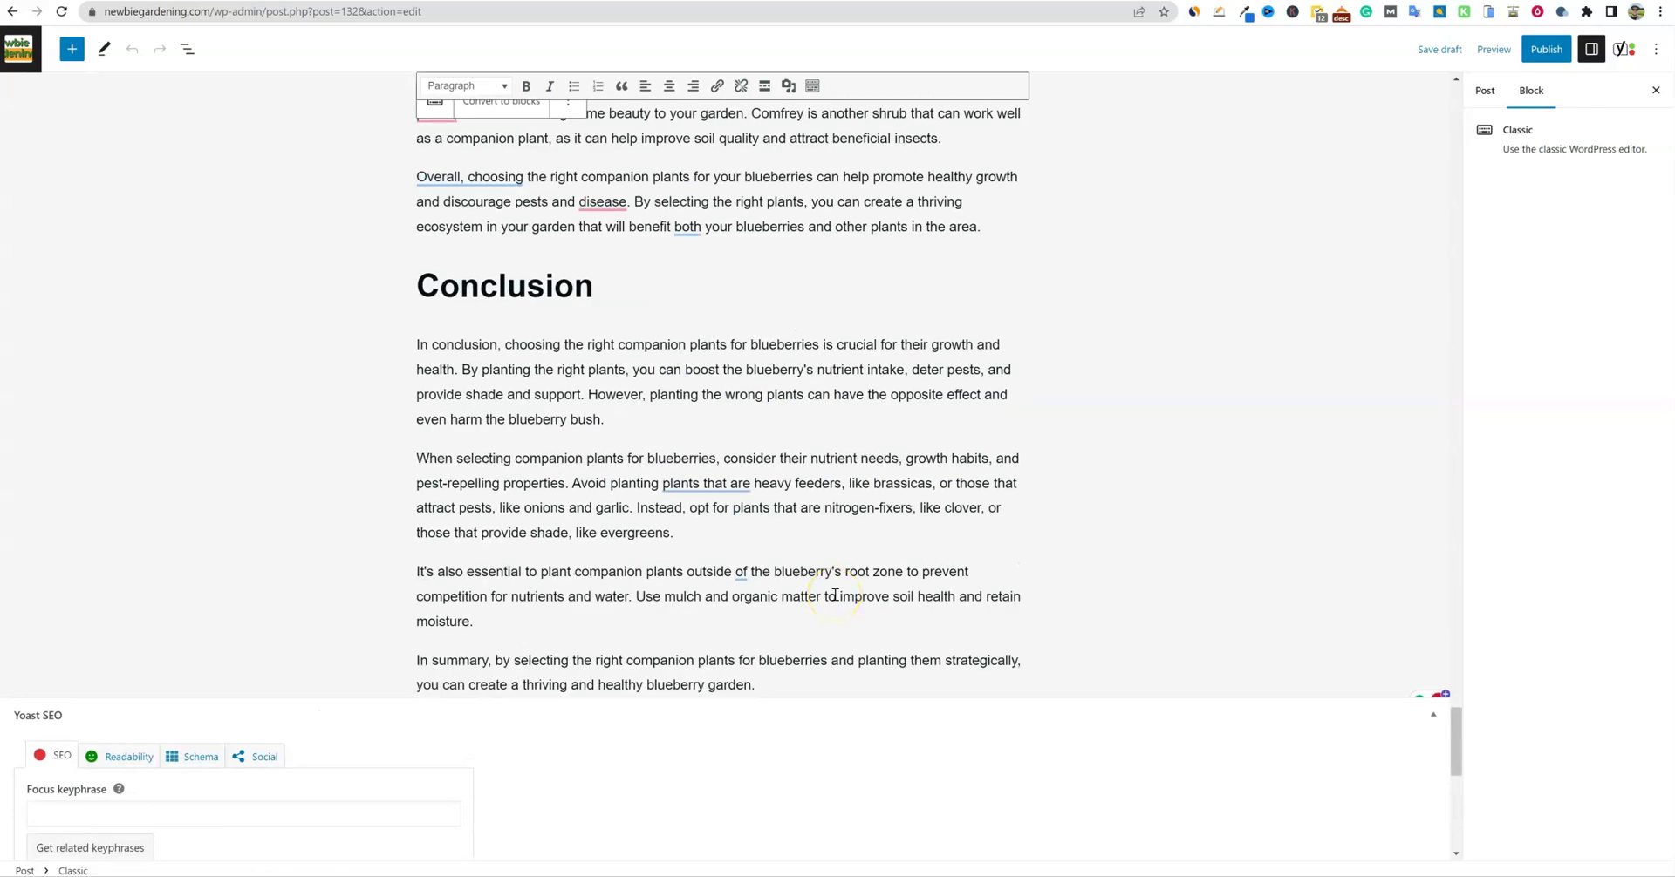
scroll(835, 593, "up", 20)
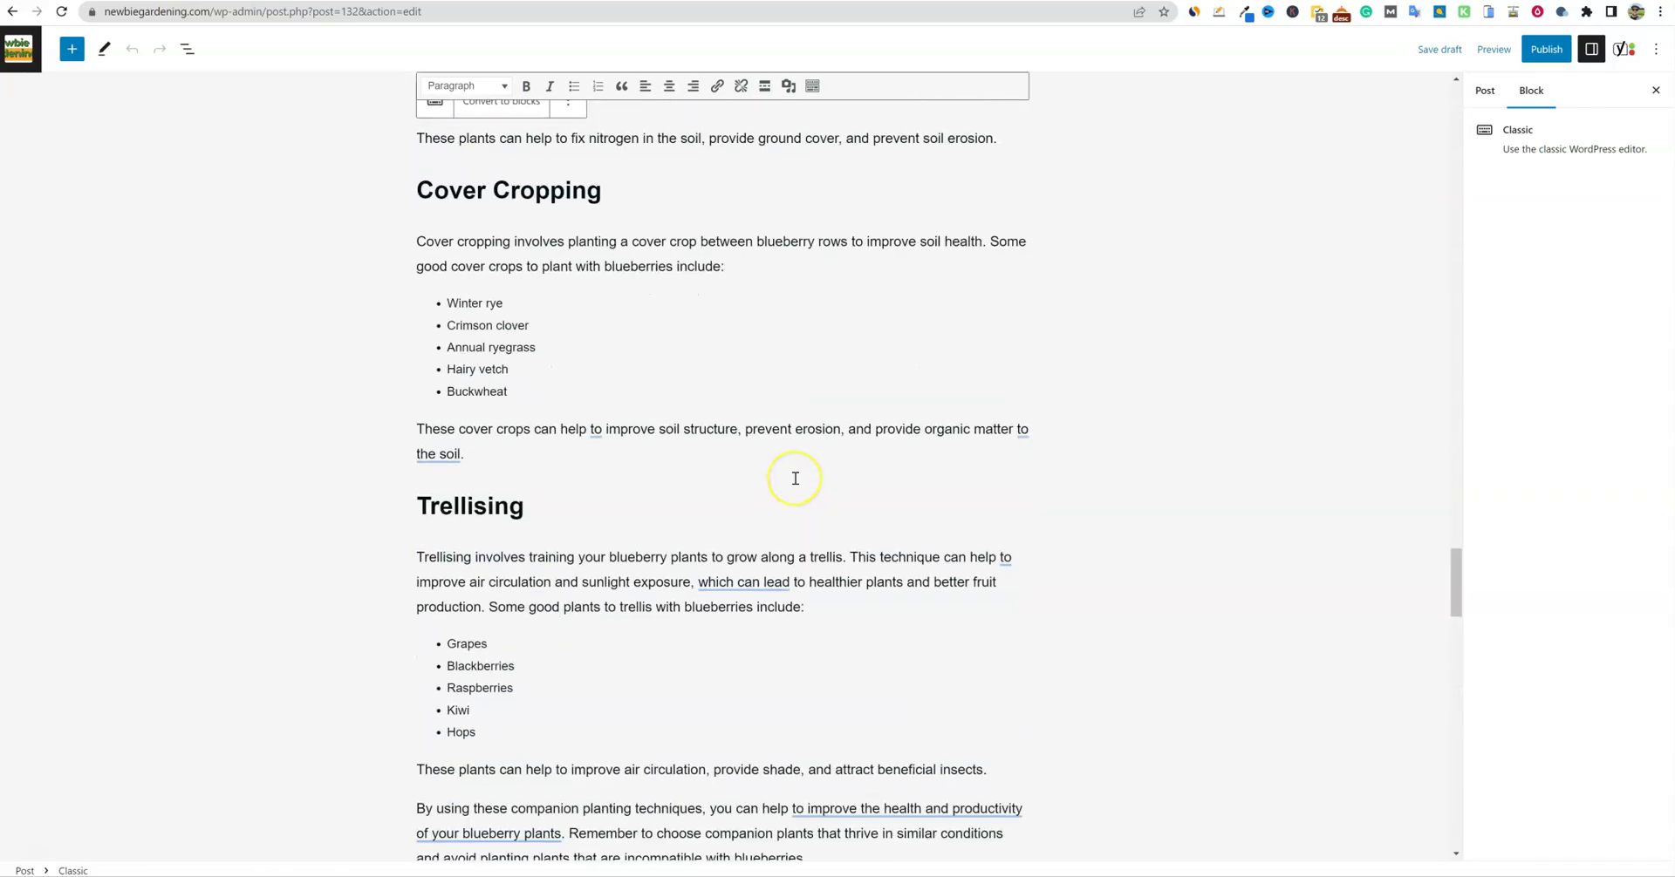
scroll(795, 478, "up", 20)
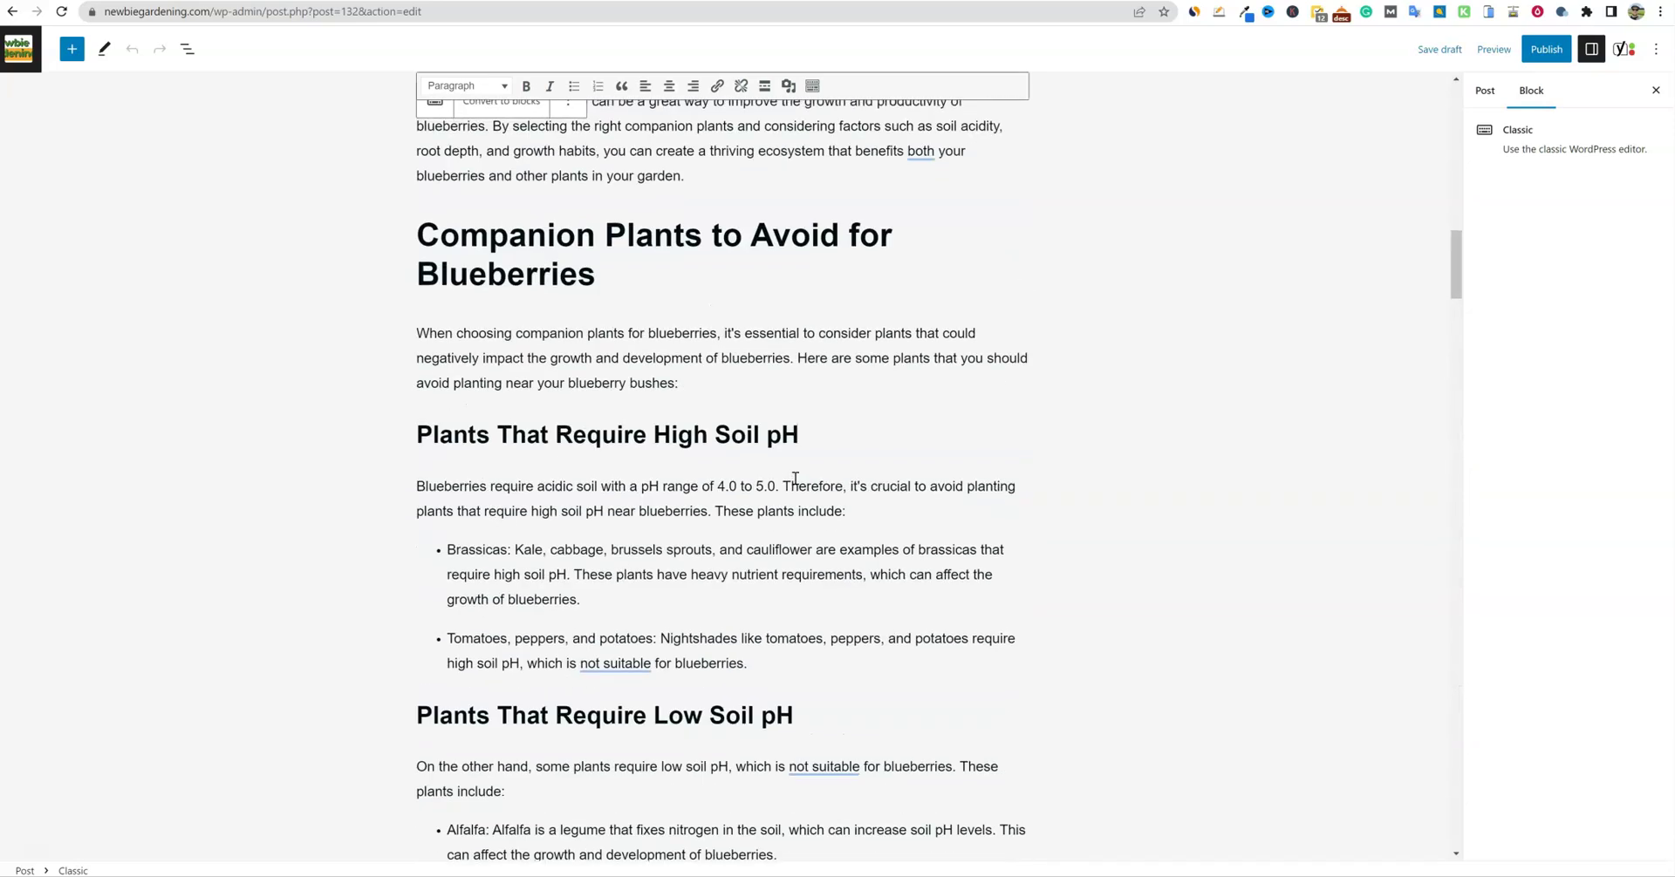
scroll(794, 478, "up", 7)
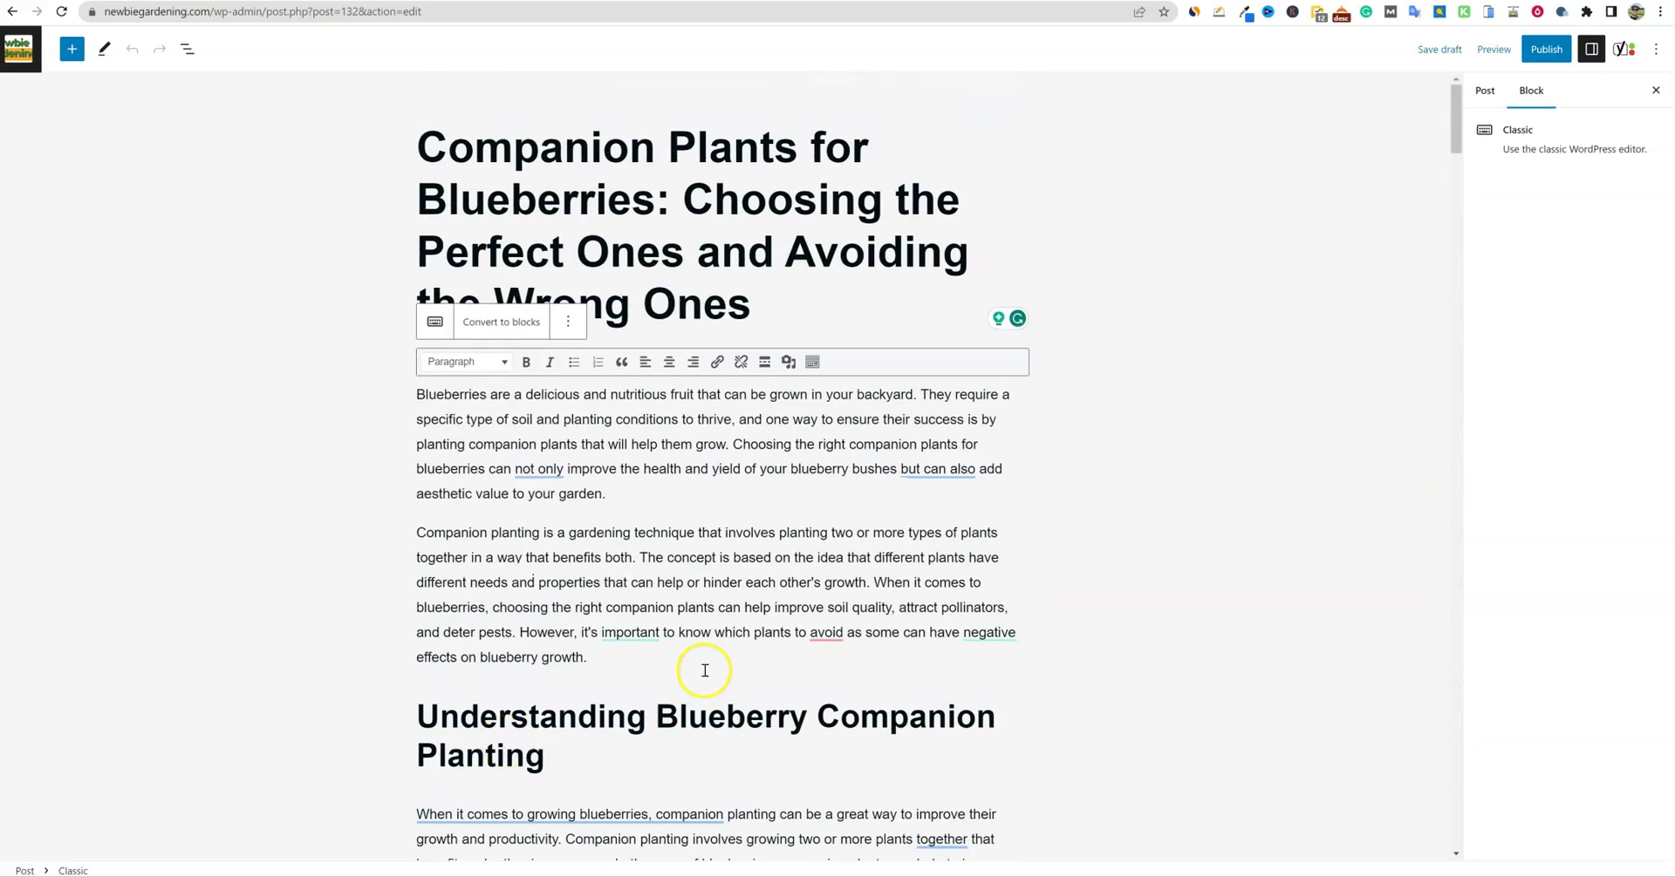
Step: Split the introduction paragraphs before "Choosing the right companion plants" and "When it comes to blueberries", and accept a Grammarly suggestion there
left_click(876, 582)
key("Return")
left_click(735, 445)
key("Return")
left_click(747, 484)
left_click(565, 523)
Step: Accept the Grammarly rewrites for the opening sentence under Understanding Blueberry Companion Planting and for the soil acidity bullet
scroll(793, 582, "down", 5)
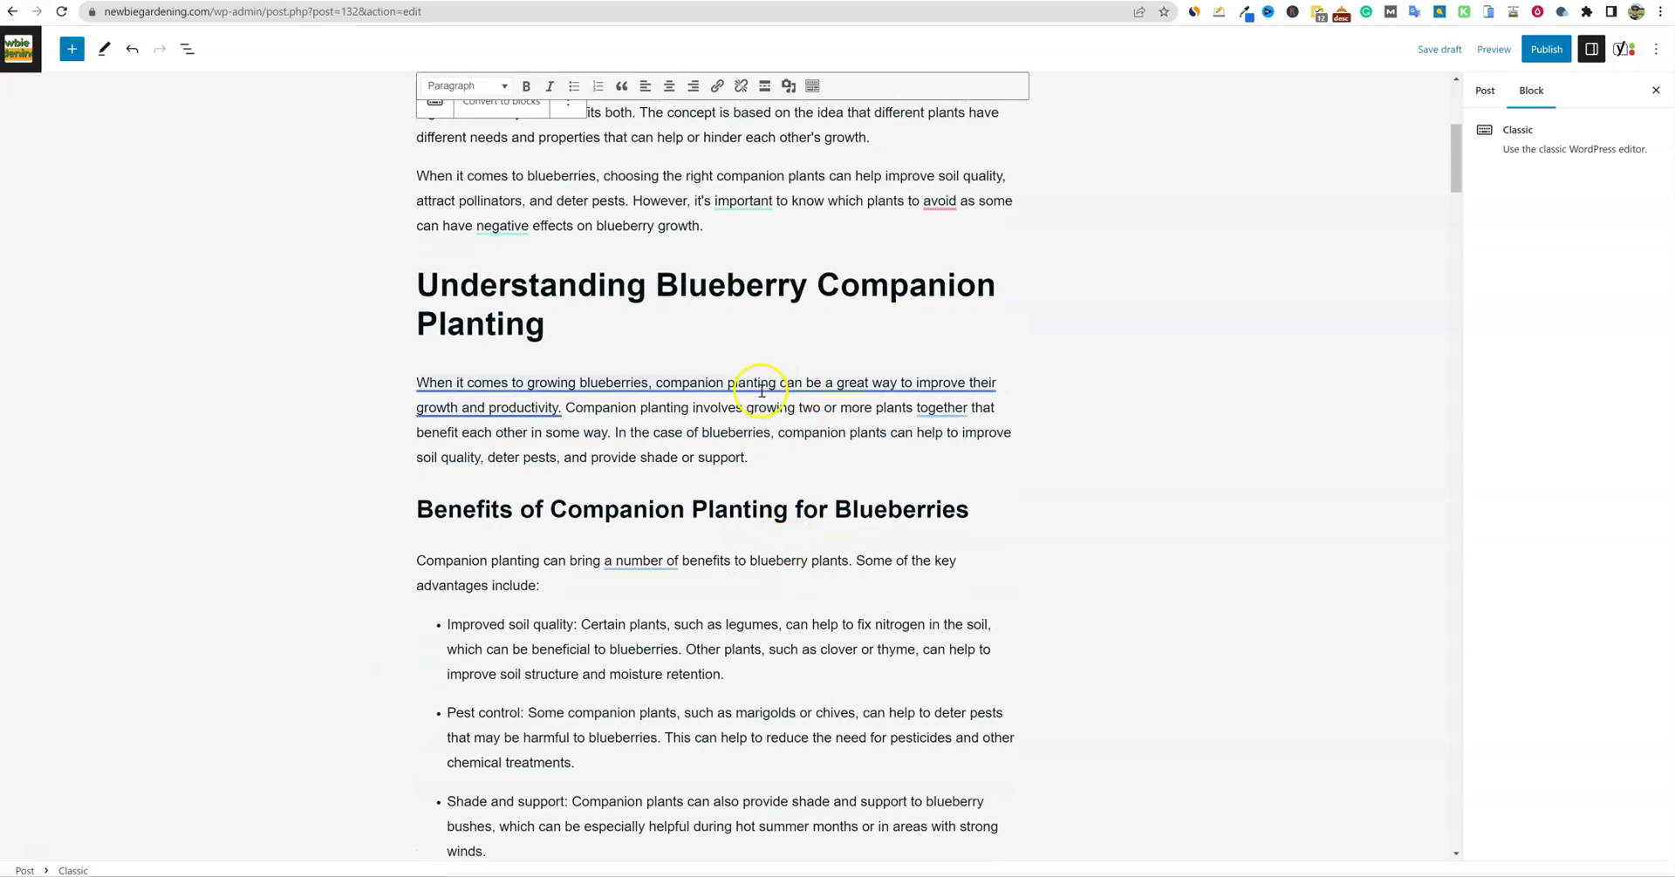
left_click(776, 386)
left_click(599, 422)
scroll(774, 524, "down", 3)
scroll(774, 524, "down", 5)
left_click(751, 391)
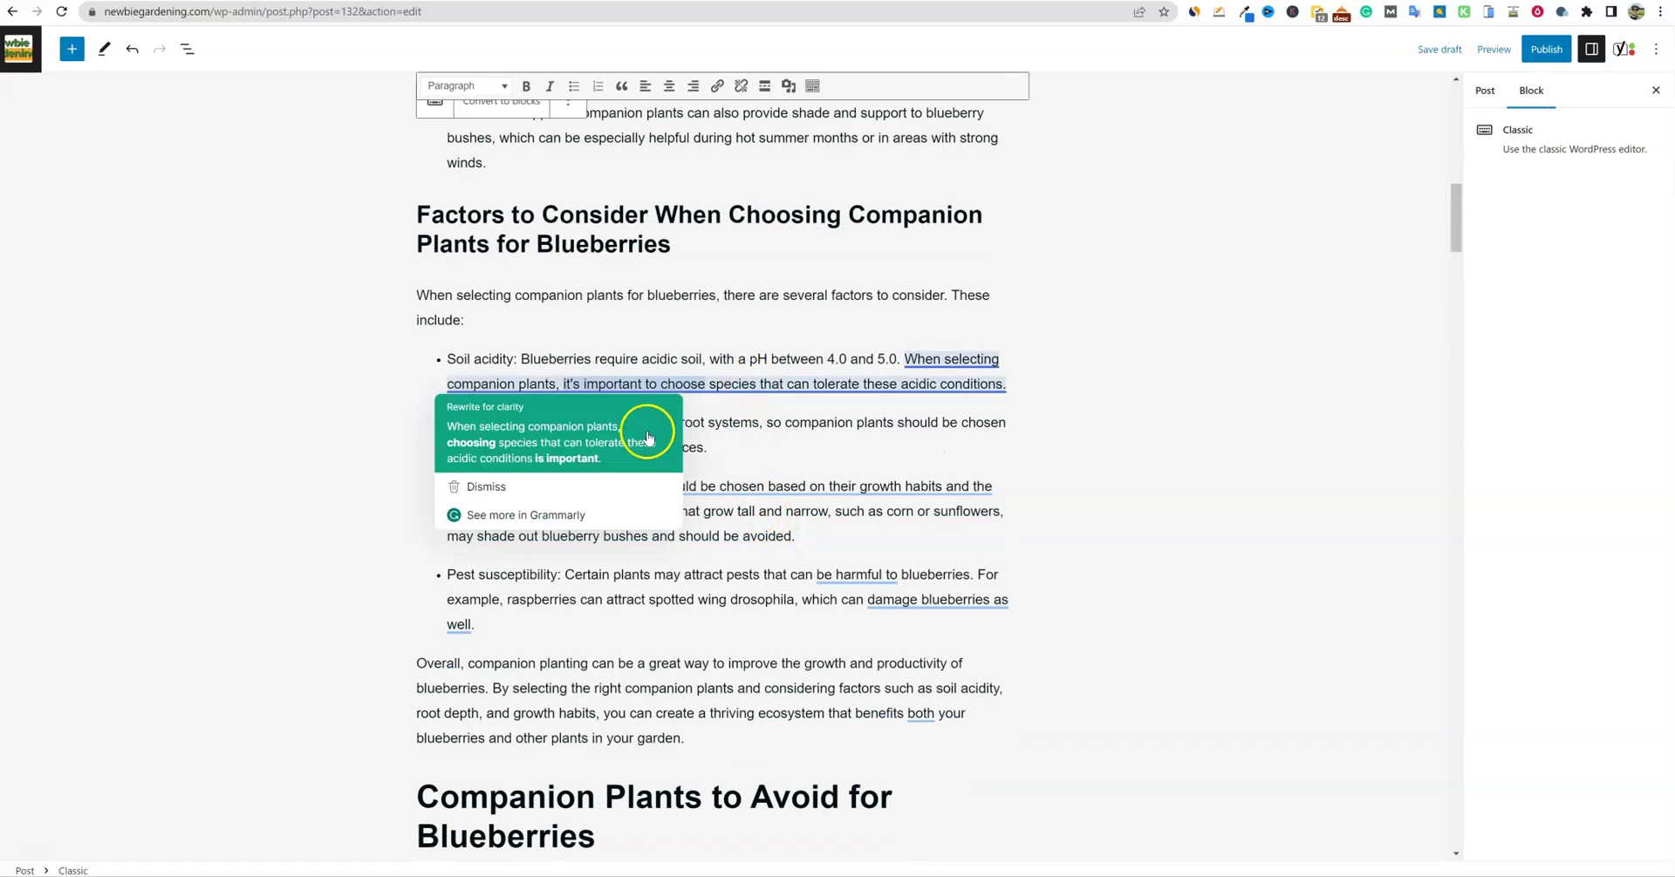
left_click(540, 436)
left_click(603, 520)
Step: Accept the Grammarly rewrites in the Plants That Prefer Acidic Soil section and in the companion plant text below it
scroll(602, 520, "down", 15)
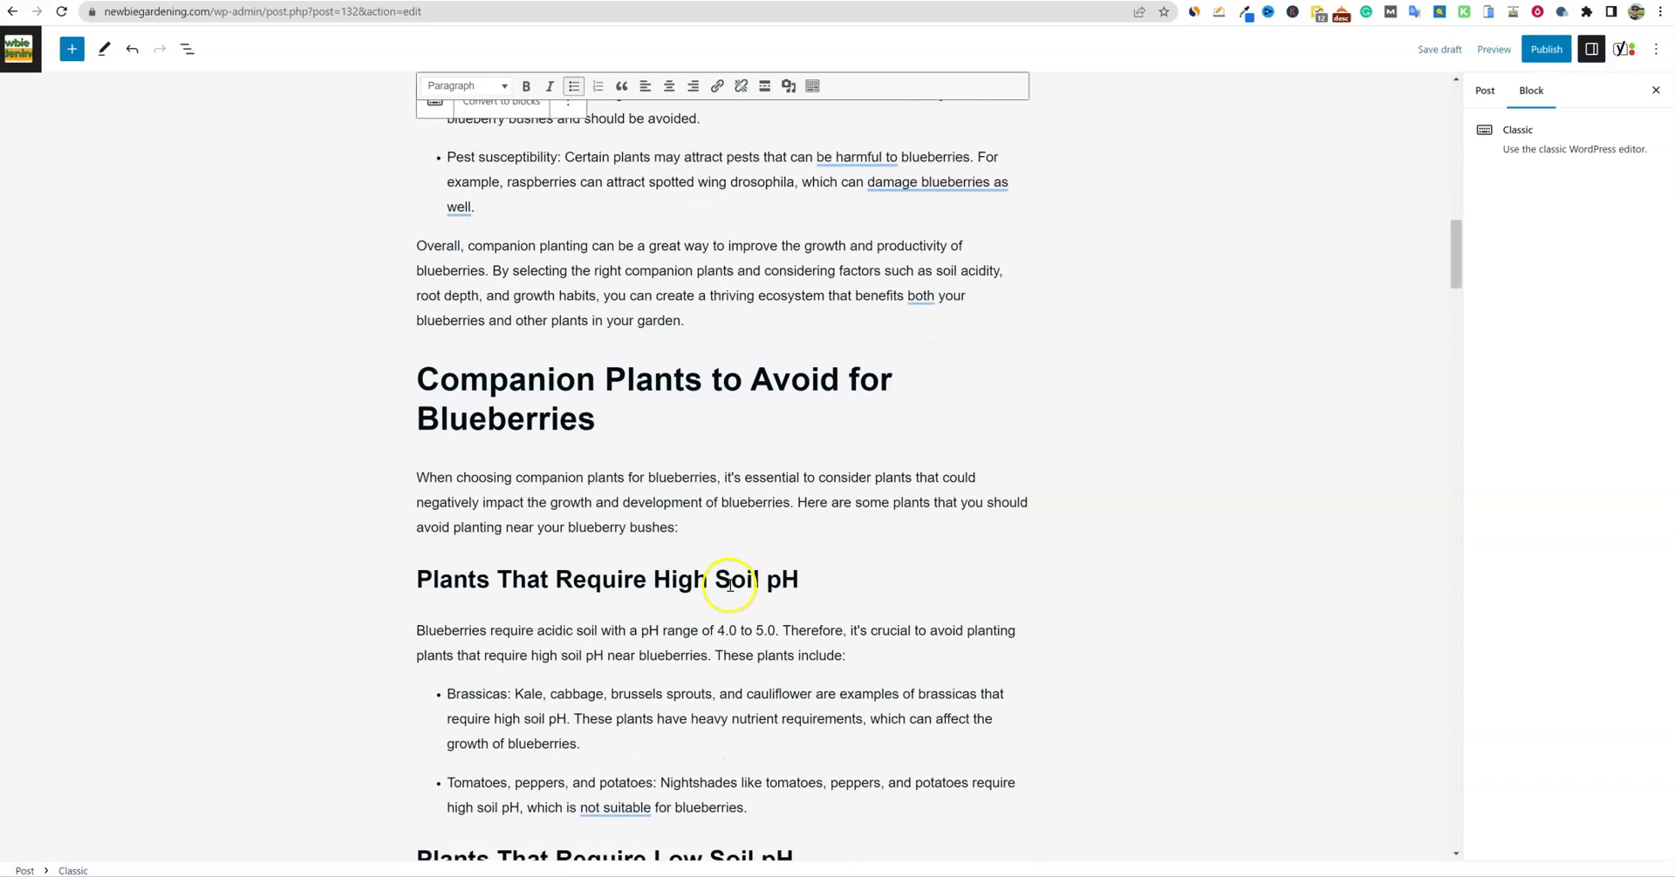
scroll(730, 583, "down", 5)
scroll(729, 579, "up", 3)
left_click(780, 339)
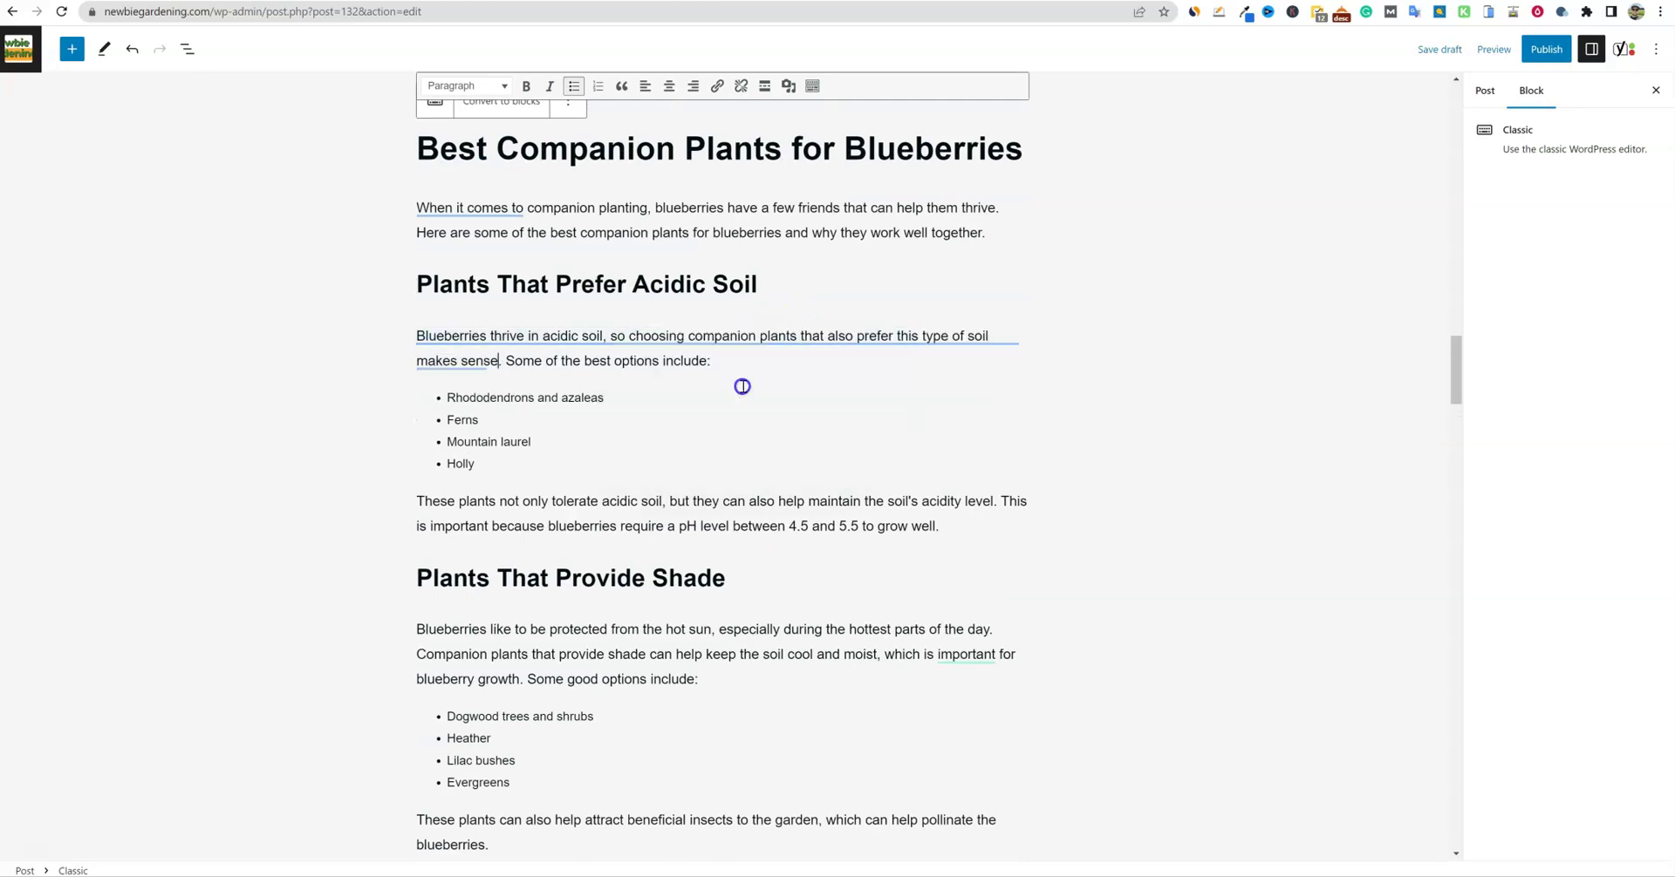
scroll(788, 399, "down", 8)
left_click(714, 395)
left_click(583, 439)
scroll(777, 468, "down", 5)
scroll(779, 473, "down", 15)
scroll(776, 467, "up", 1)
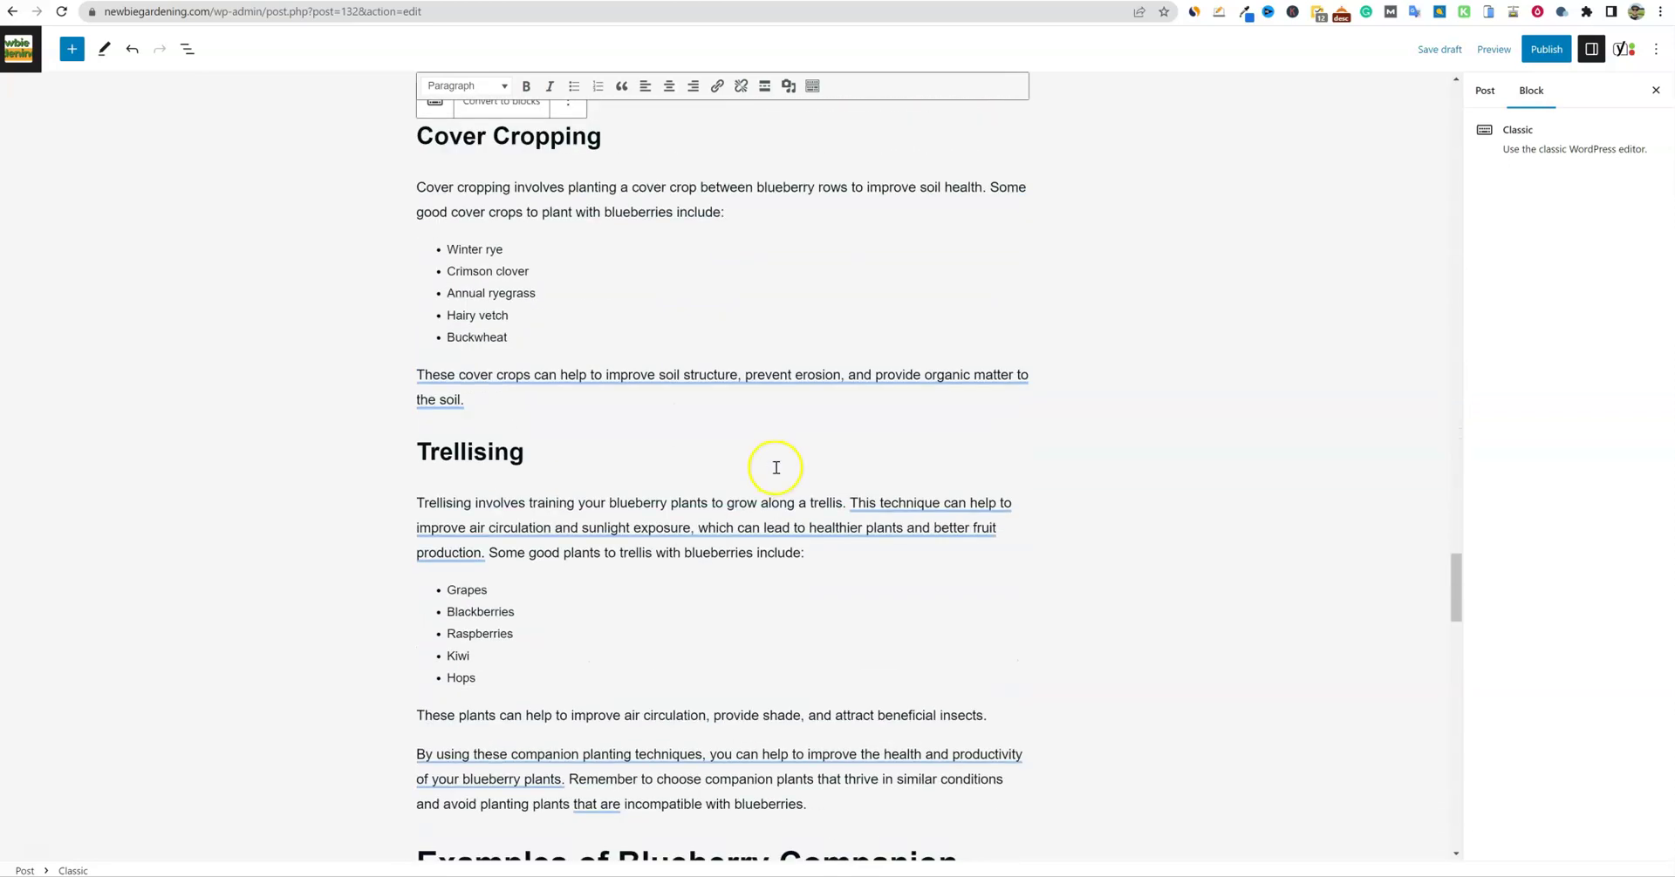
Step: Accept the Grammarly rewrites for the cover crops sentence, the Trellising technique sentence and the suggestion below the Trellising section
left_click(779, 375)
left_click(579, 432)
left_click(815, 509)
left_click(817, 557)
scroll(837, 531, "down", 4)
left_click(791, 348)
left_click(587, 406)
scroll(767, 456, "down", 5)
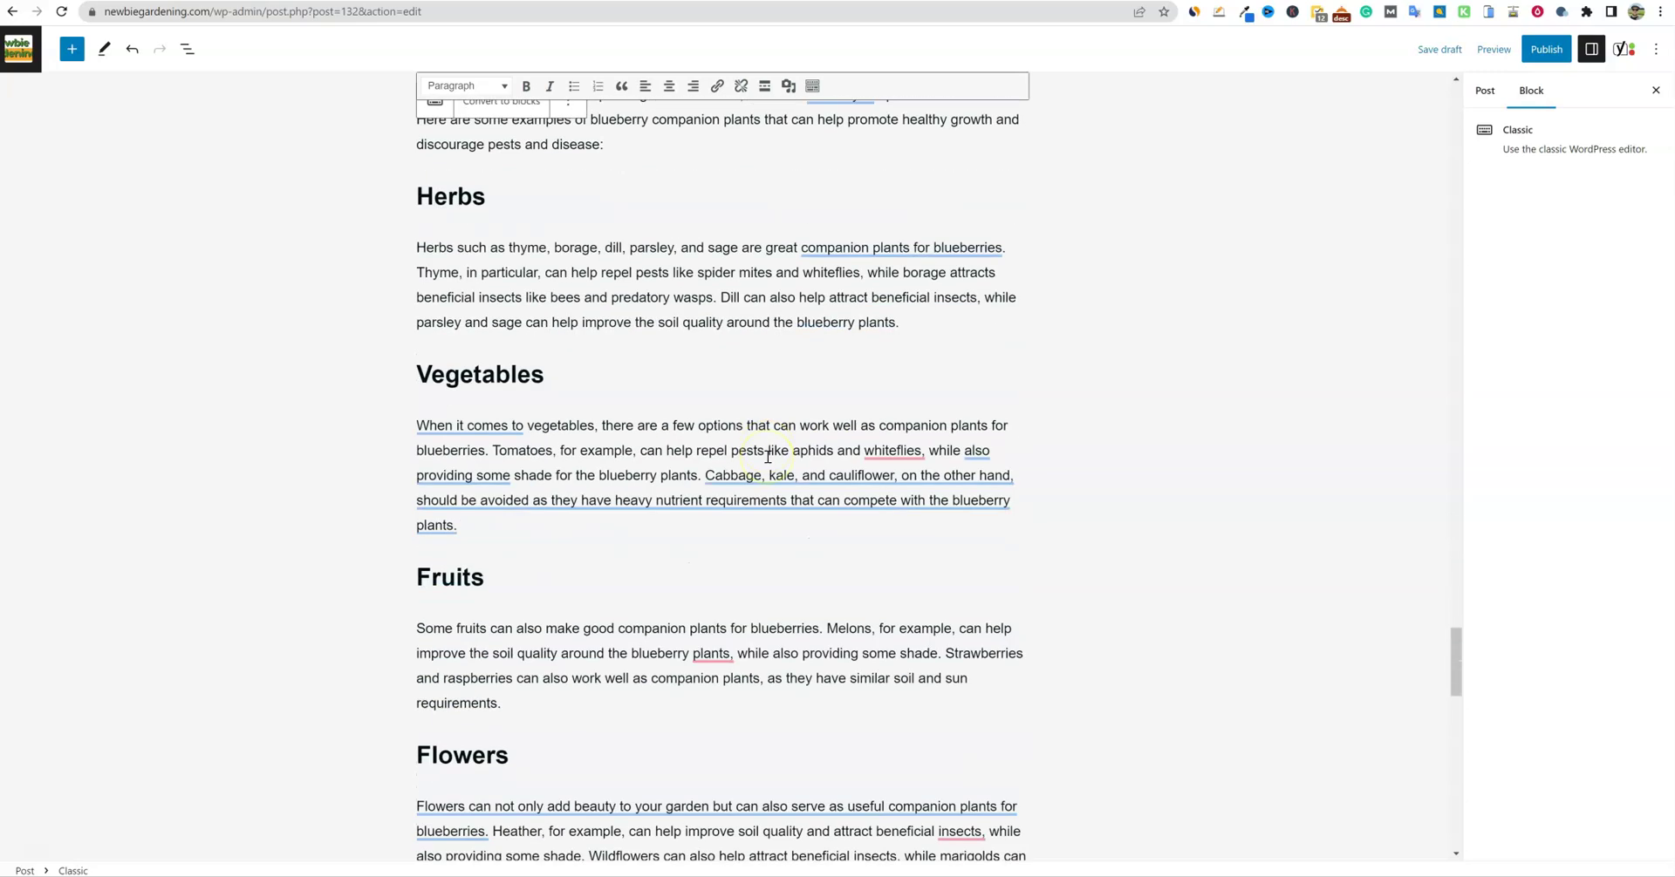
Step: Accept the Grammarly rewrites in the companion plant example sections from Vegetables down to Shrubs
left_click(767, 441)
left_click(632, 463)
scroll(789, 490, "down", 1)
scroll(788, 489, "down", 4)
left_click(757, 351)
left_click(763, 408)
left_click(748, 520)
left_click(582, 575)
scroll(752, 558, "down", 4)
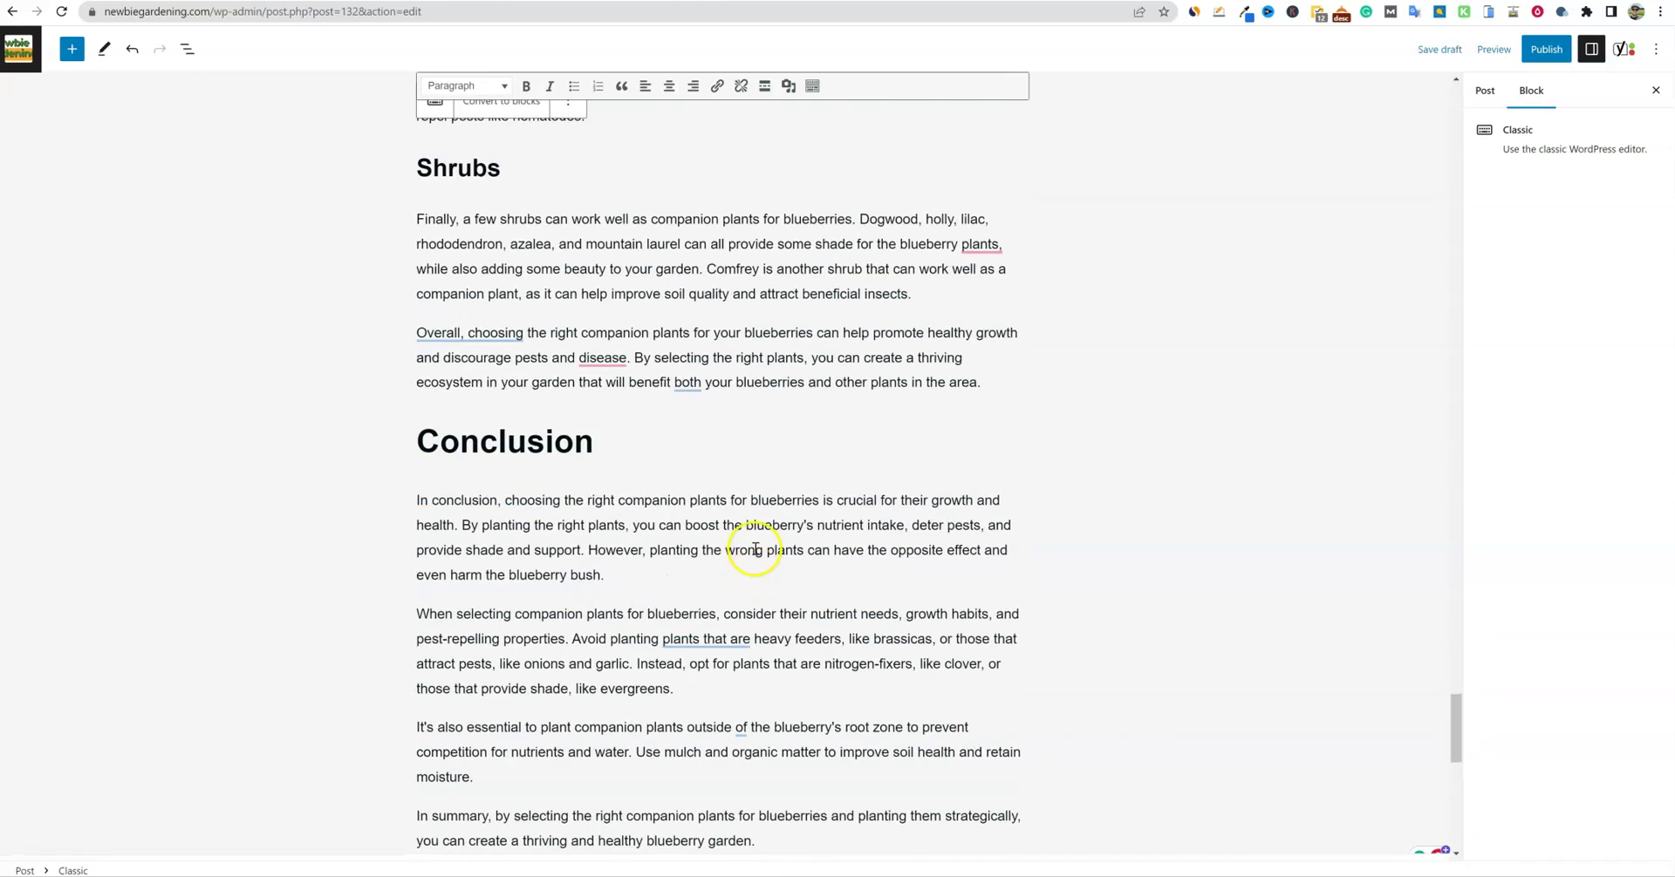
Step: Review the draft's conclusion and the Yoast SEO fields below it, including focus keyphrase, Google preview, slug and meta description
scroll(753, 541, "down", 3)
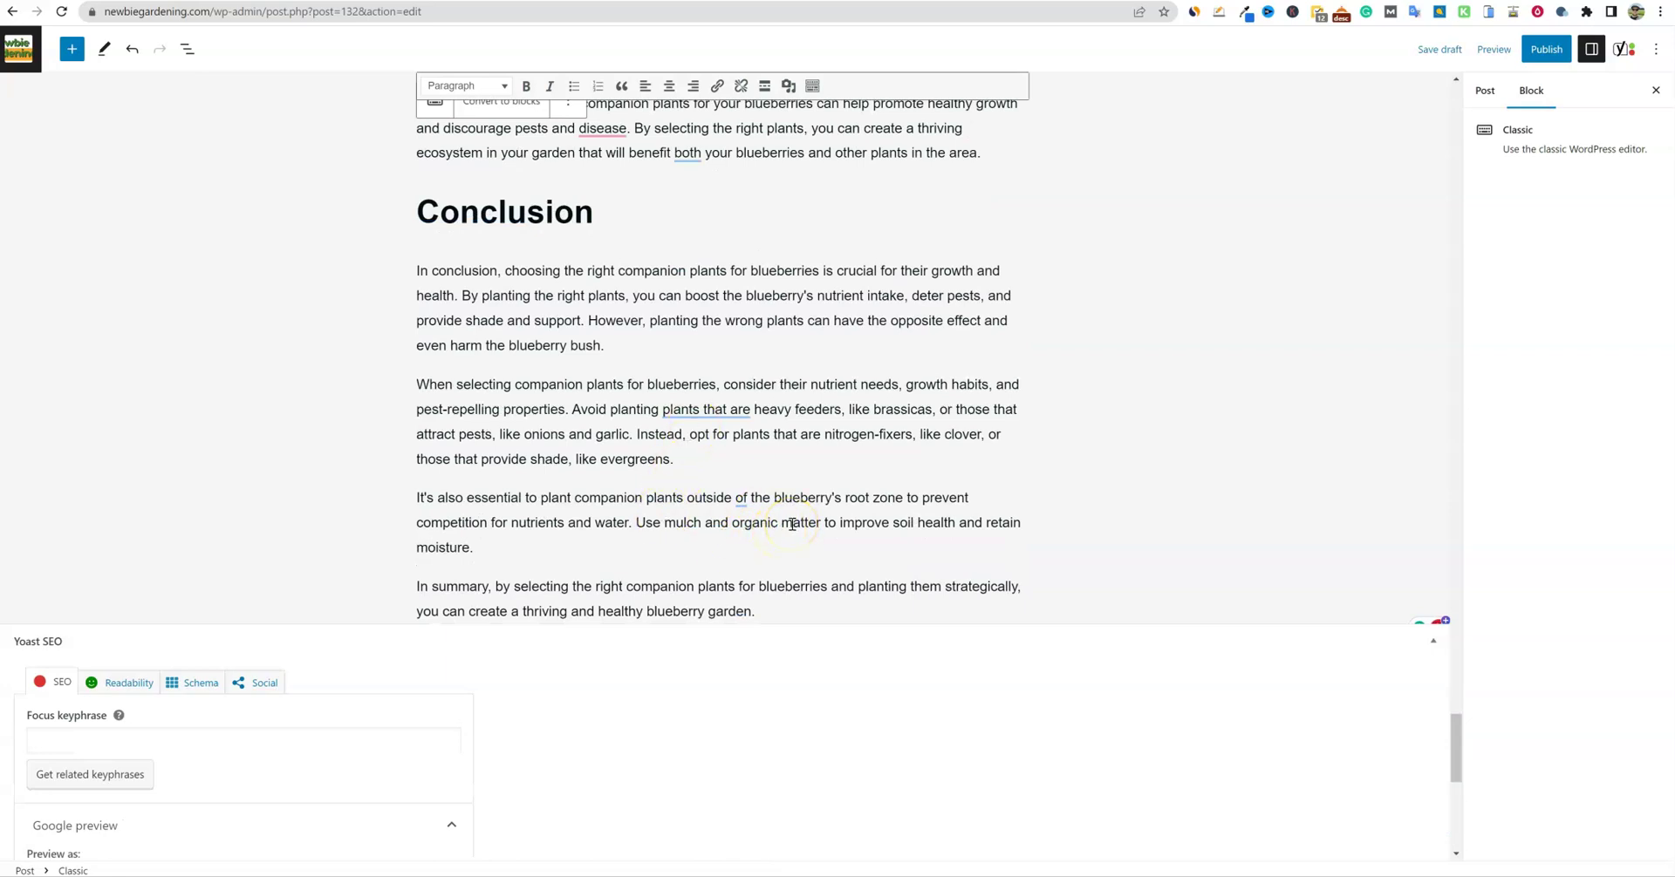
scroll(828, 526, "down", 5)
scroll(827, 532, "up", 5)
scroll(776, 552, "down", 3)
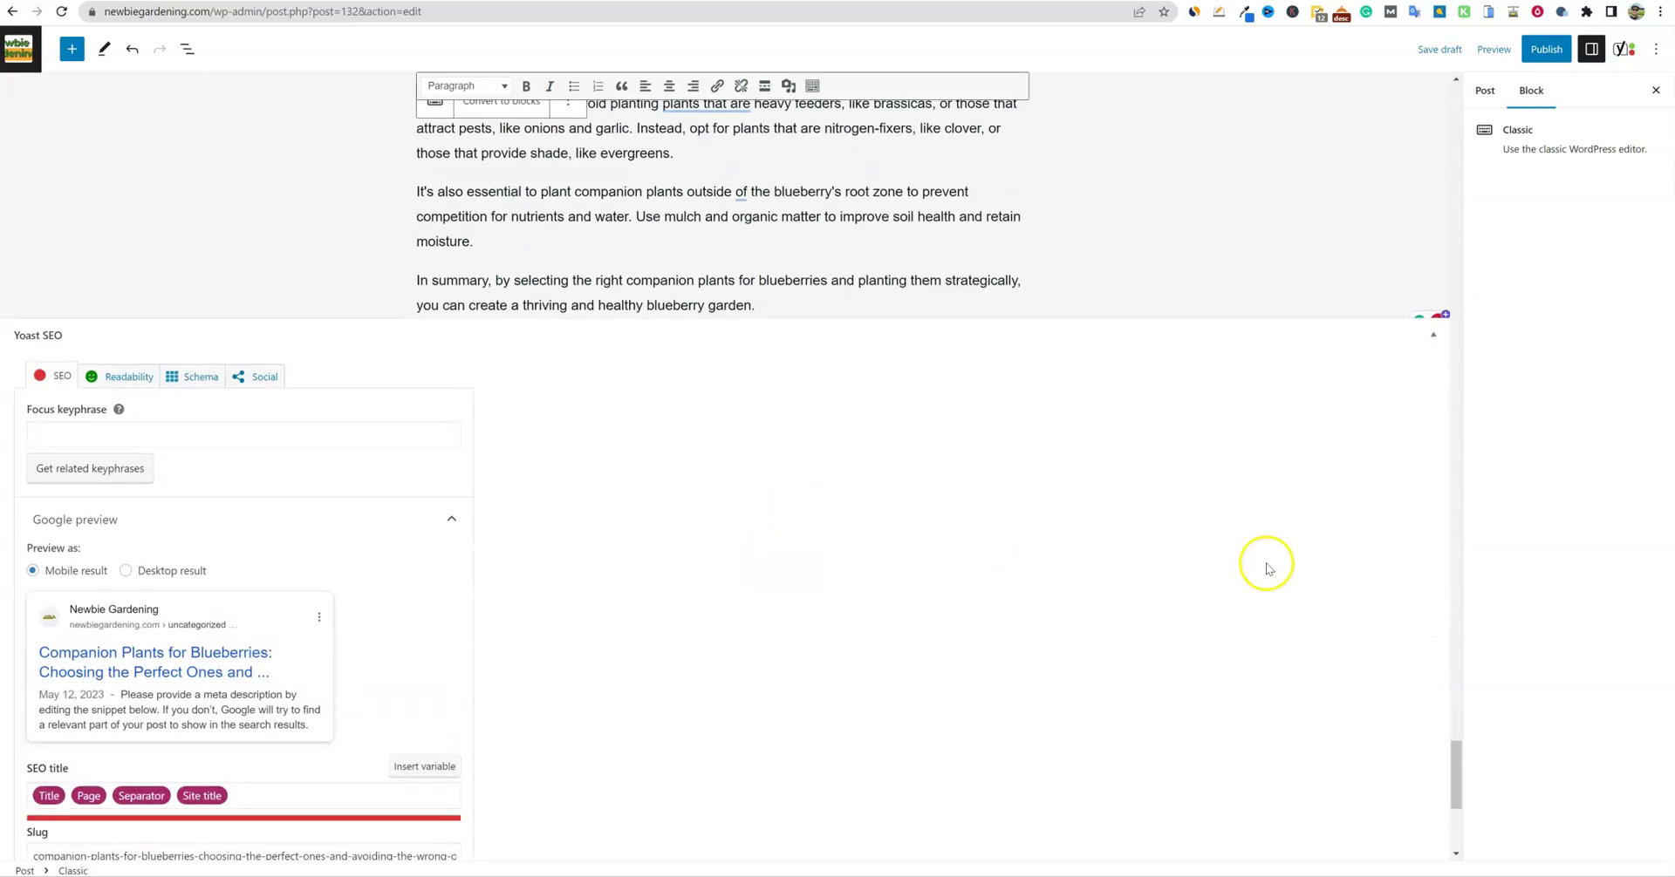
scroll(1309, 585, "up", 8)
scroll(587, 597, "down", 10)
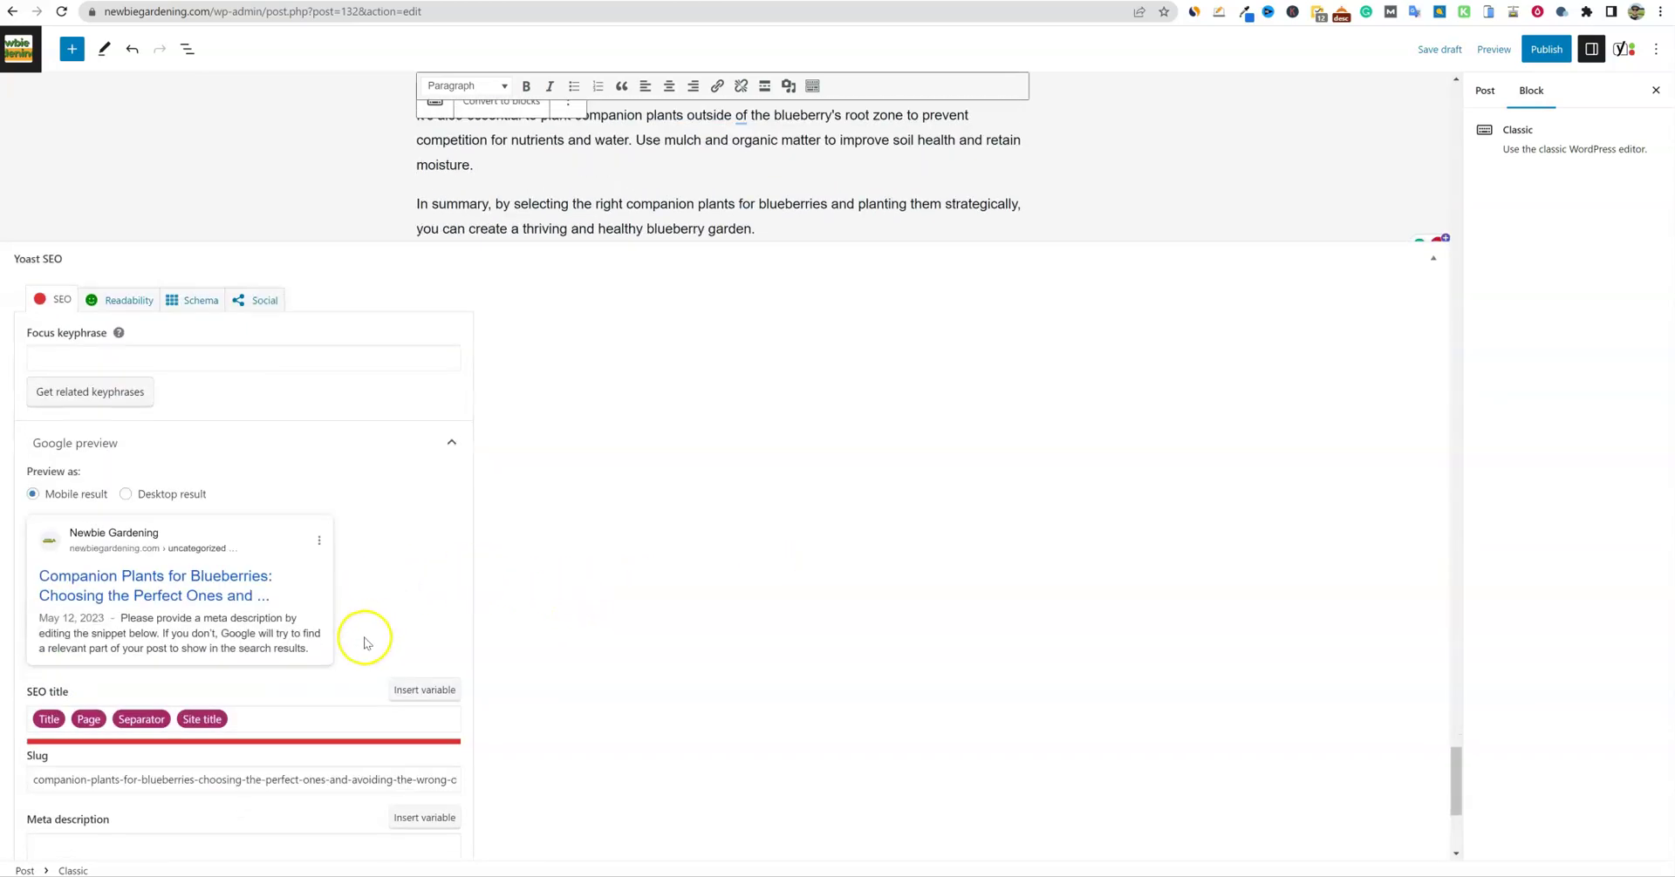
scroll(199, 770, "up", 15)
Step: Ask ChatGPT to write a meta description for the title "Companion Plants for Blueberries: Choosing the Perfect Ones and Avoiding the Wrong Ones"
left_click_drag(766, 299, 401, 144)
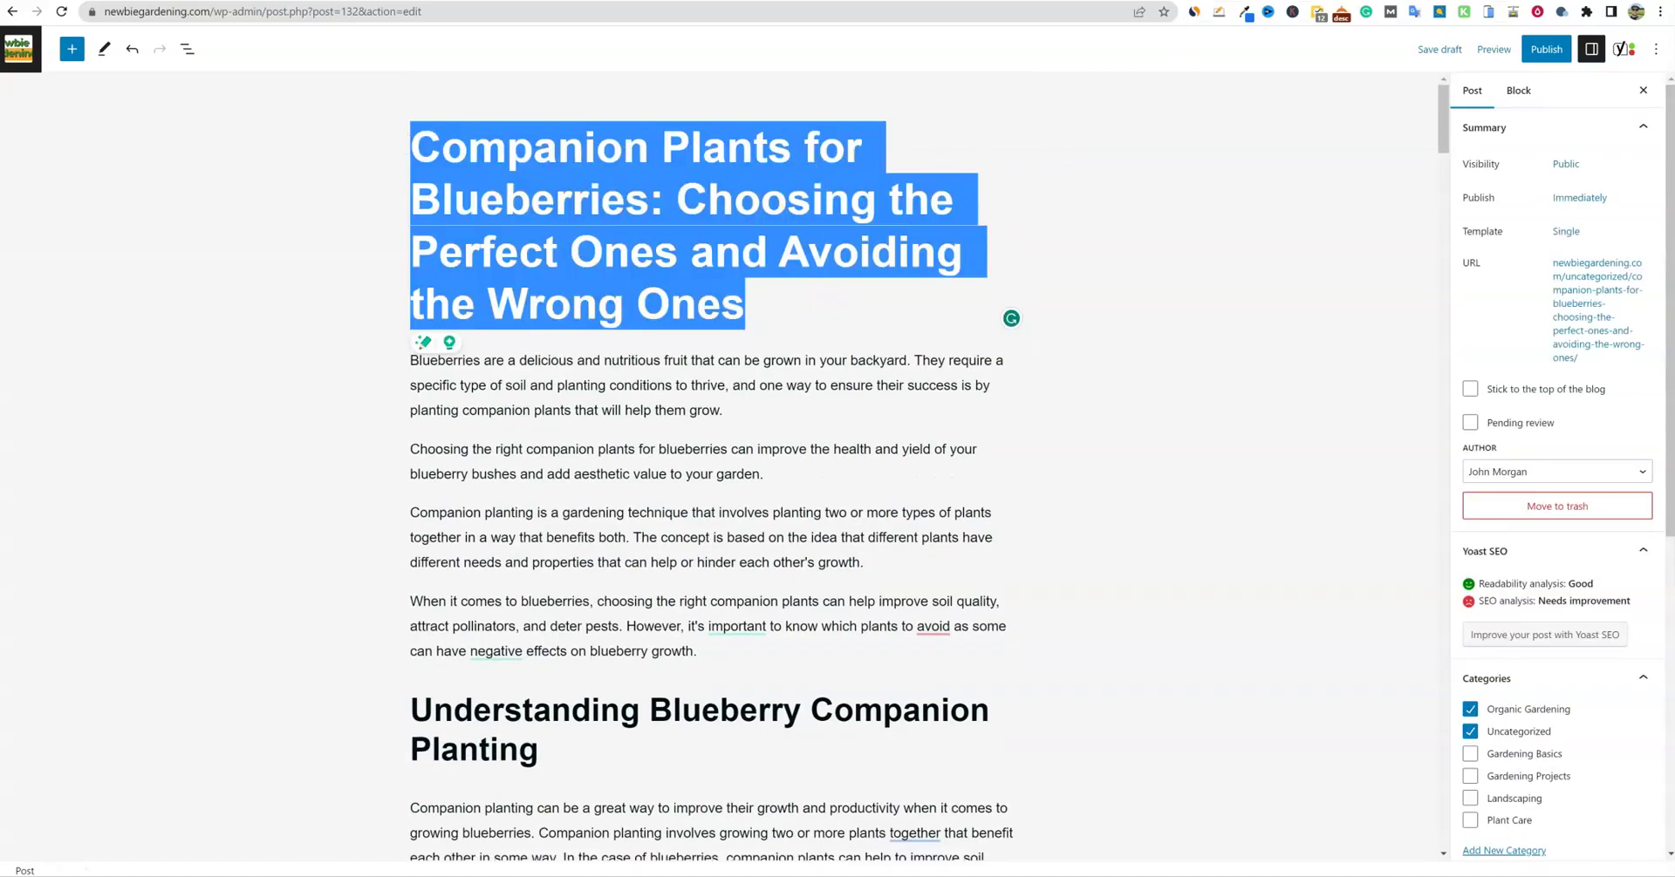
left_click(587, 10)
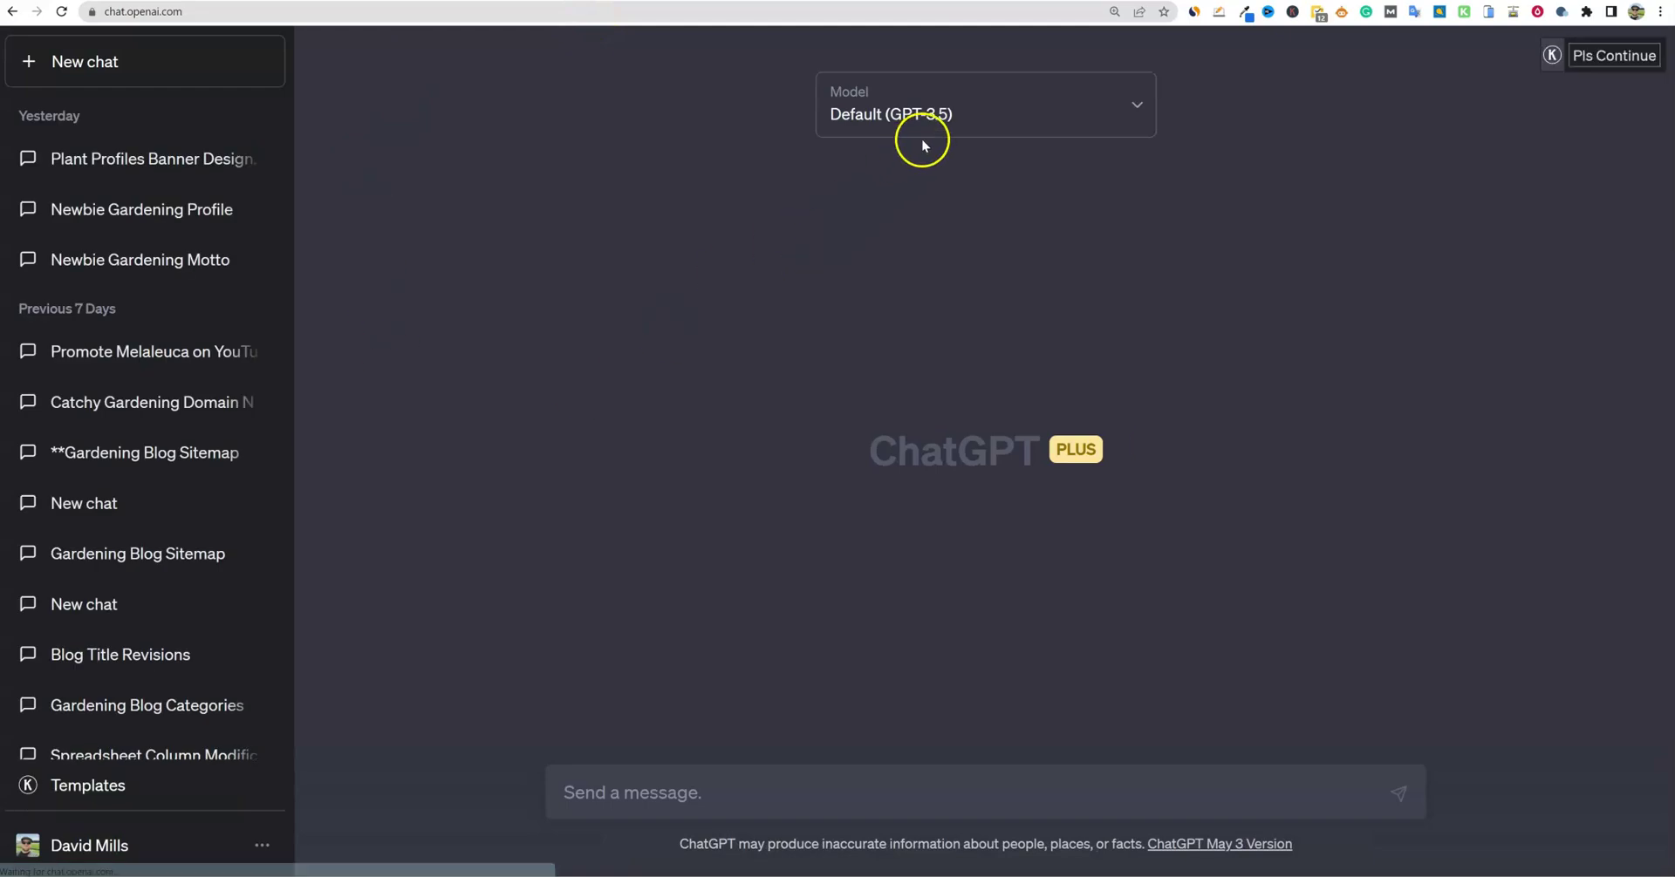
left_click(764, 782)
type("write a meta description for this blog post title: Companion Plants for Blueberries: Choosing the Perfect Ones and Avoiding the Wrong Ones")
key("Return")
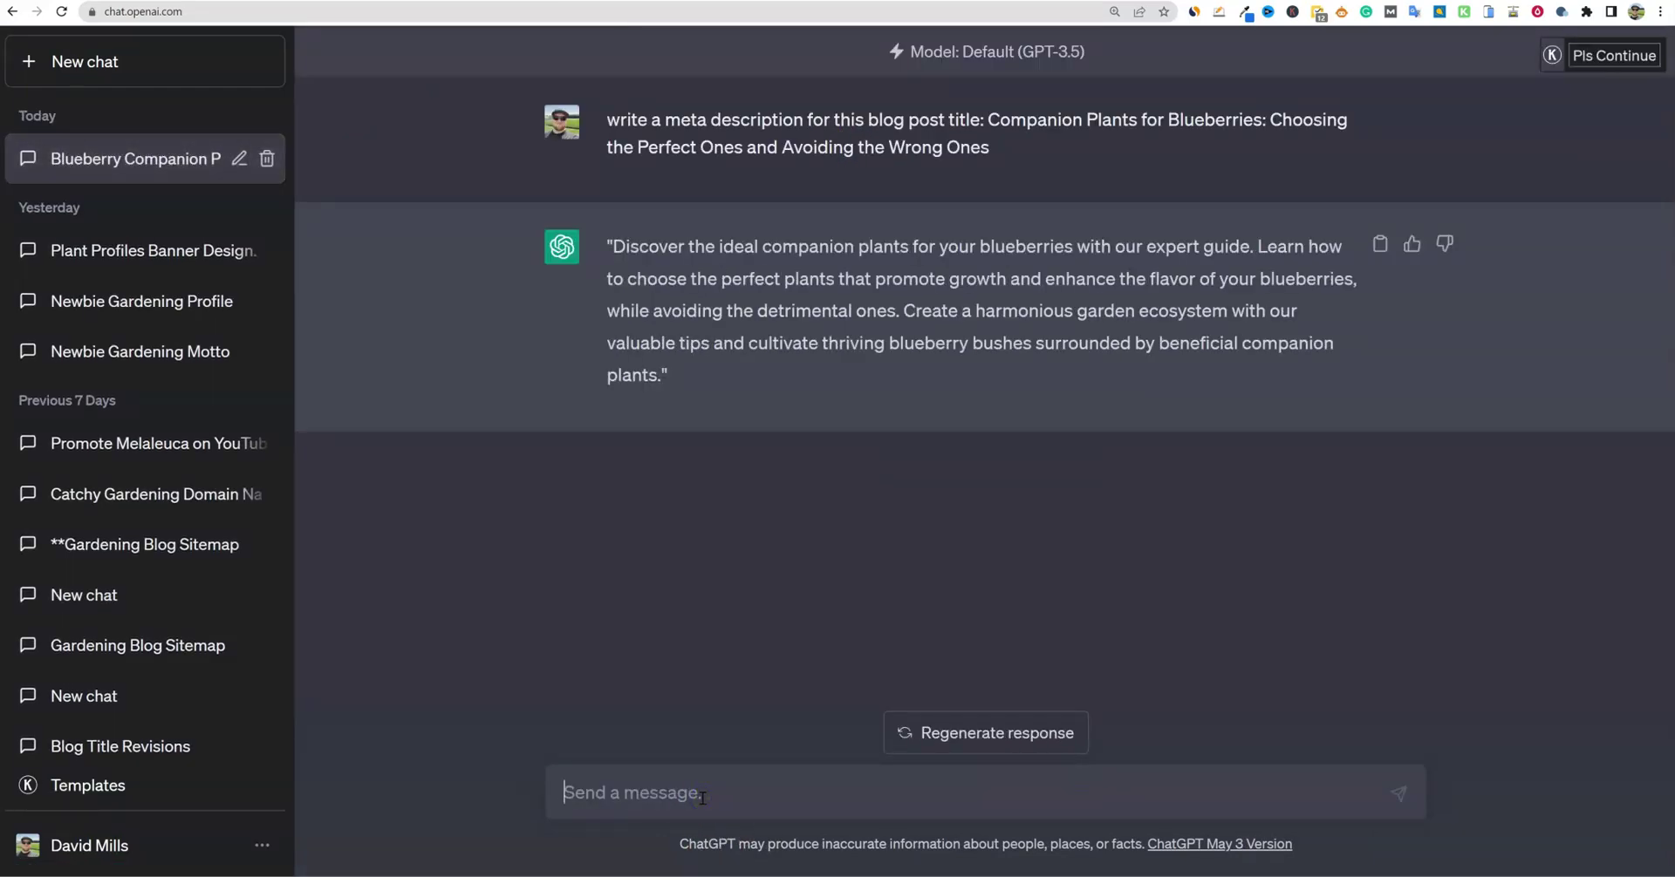
Step: Ask ChatGPT to write the meta description again, keeping it under 160 characters
type("again only keep it")
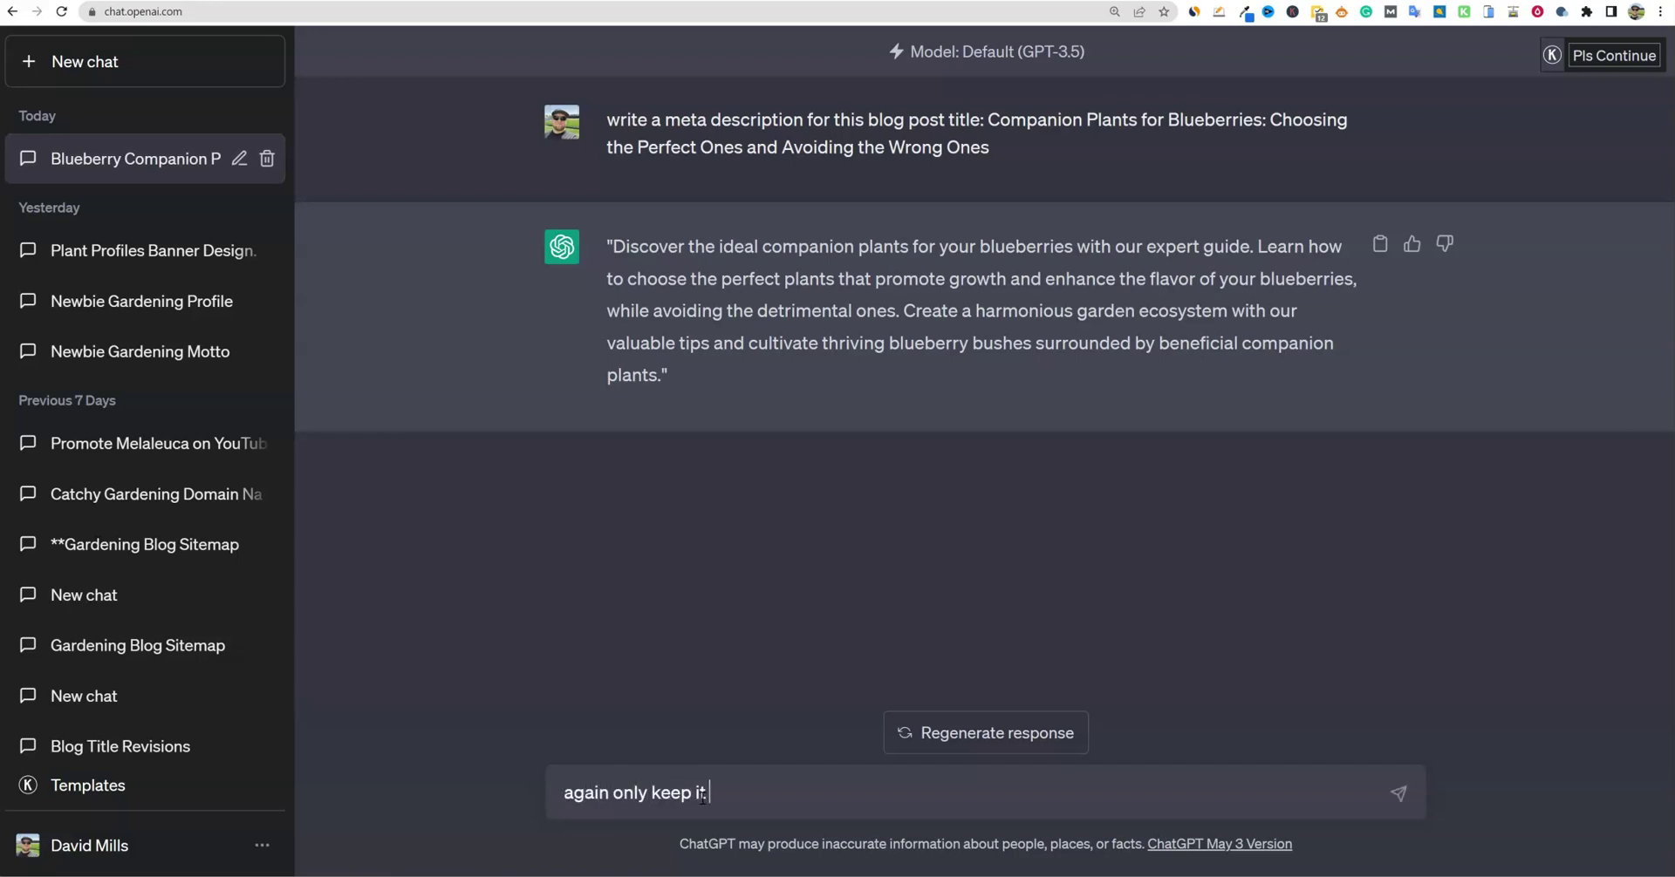
type("r 160 characters")
key("Return")
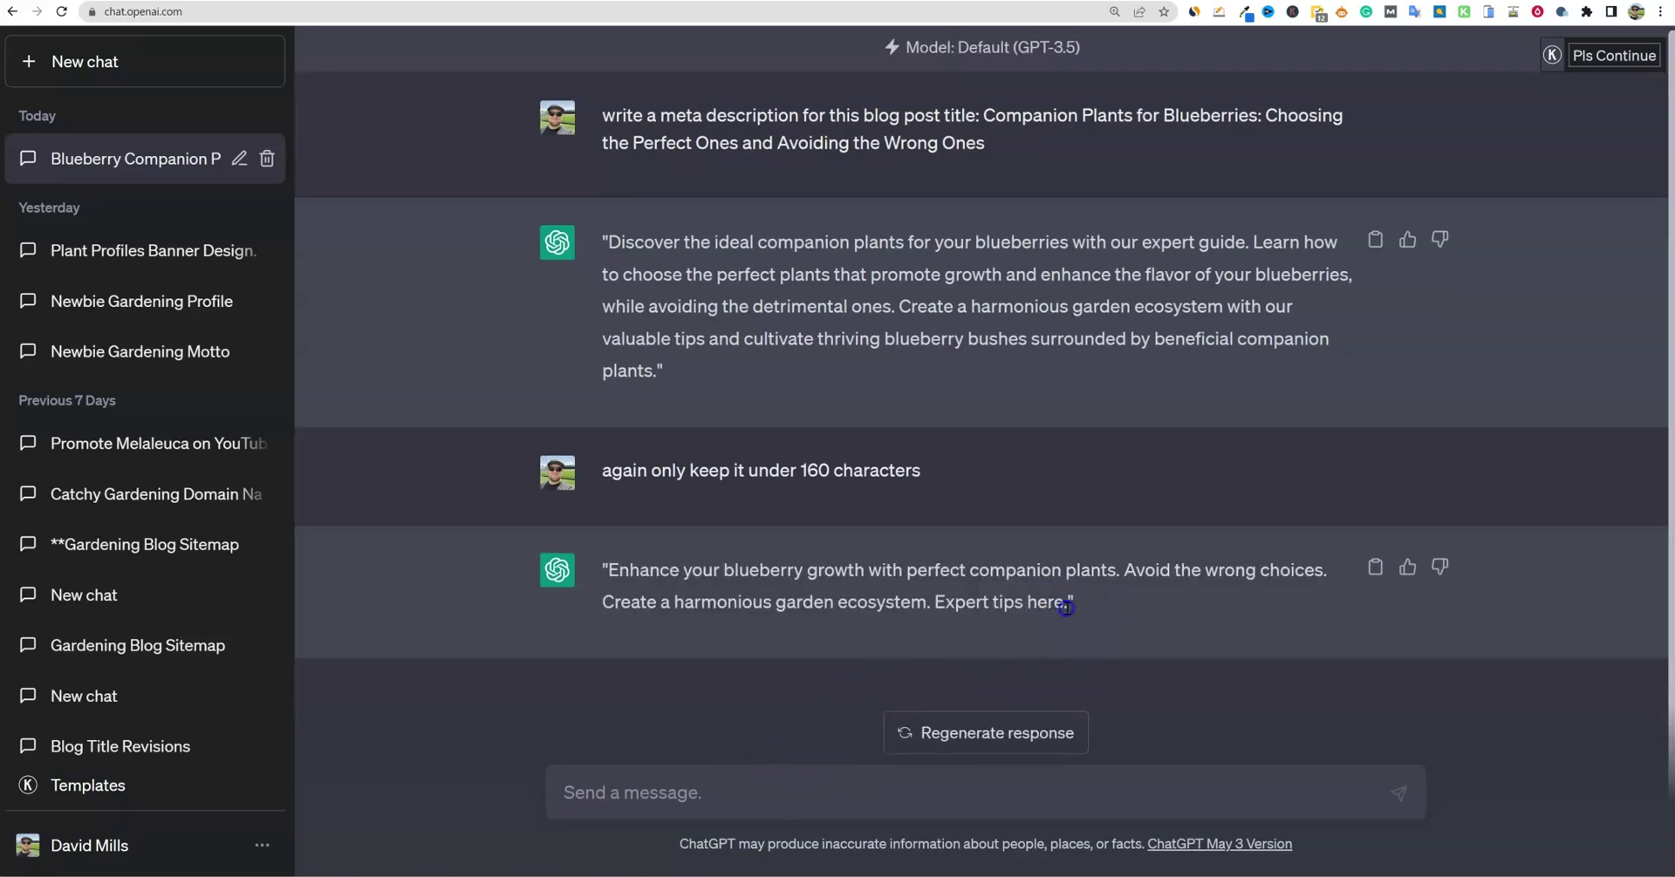
Step: Copy the shortened description without its quotation marks into the blueberry post's Yoast meta description
left_click_drag(1063, 606, 610, 571)
key("ctrl+c")
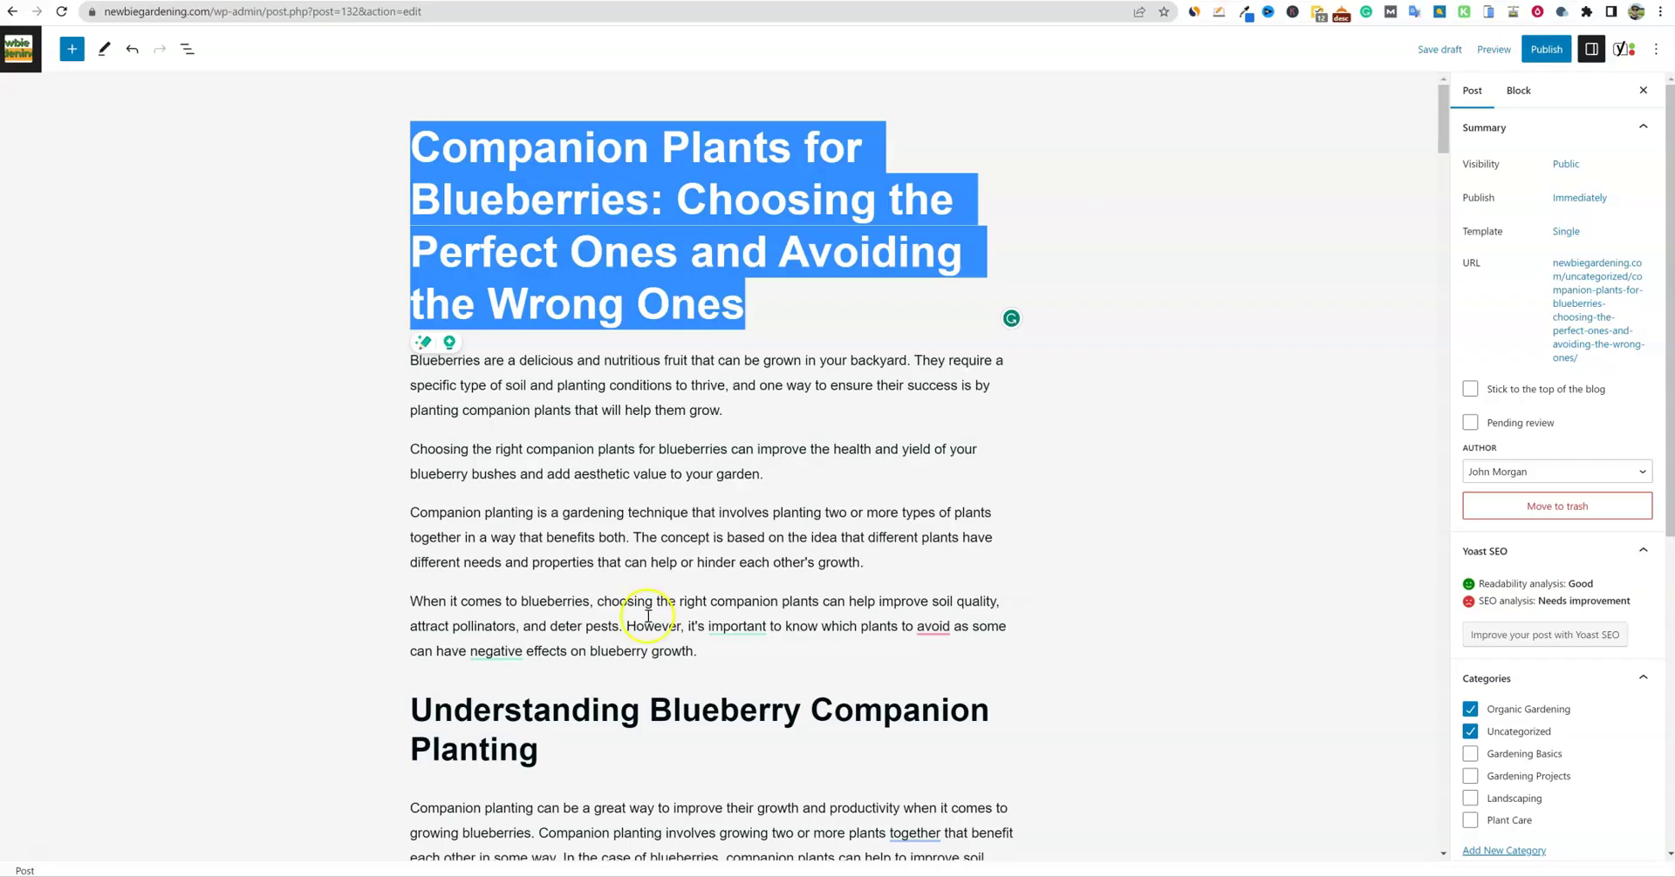
scroll(619, 624, "down", 15)
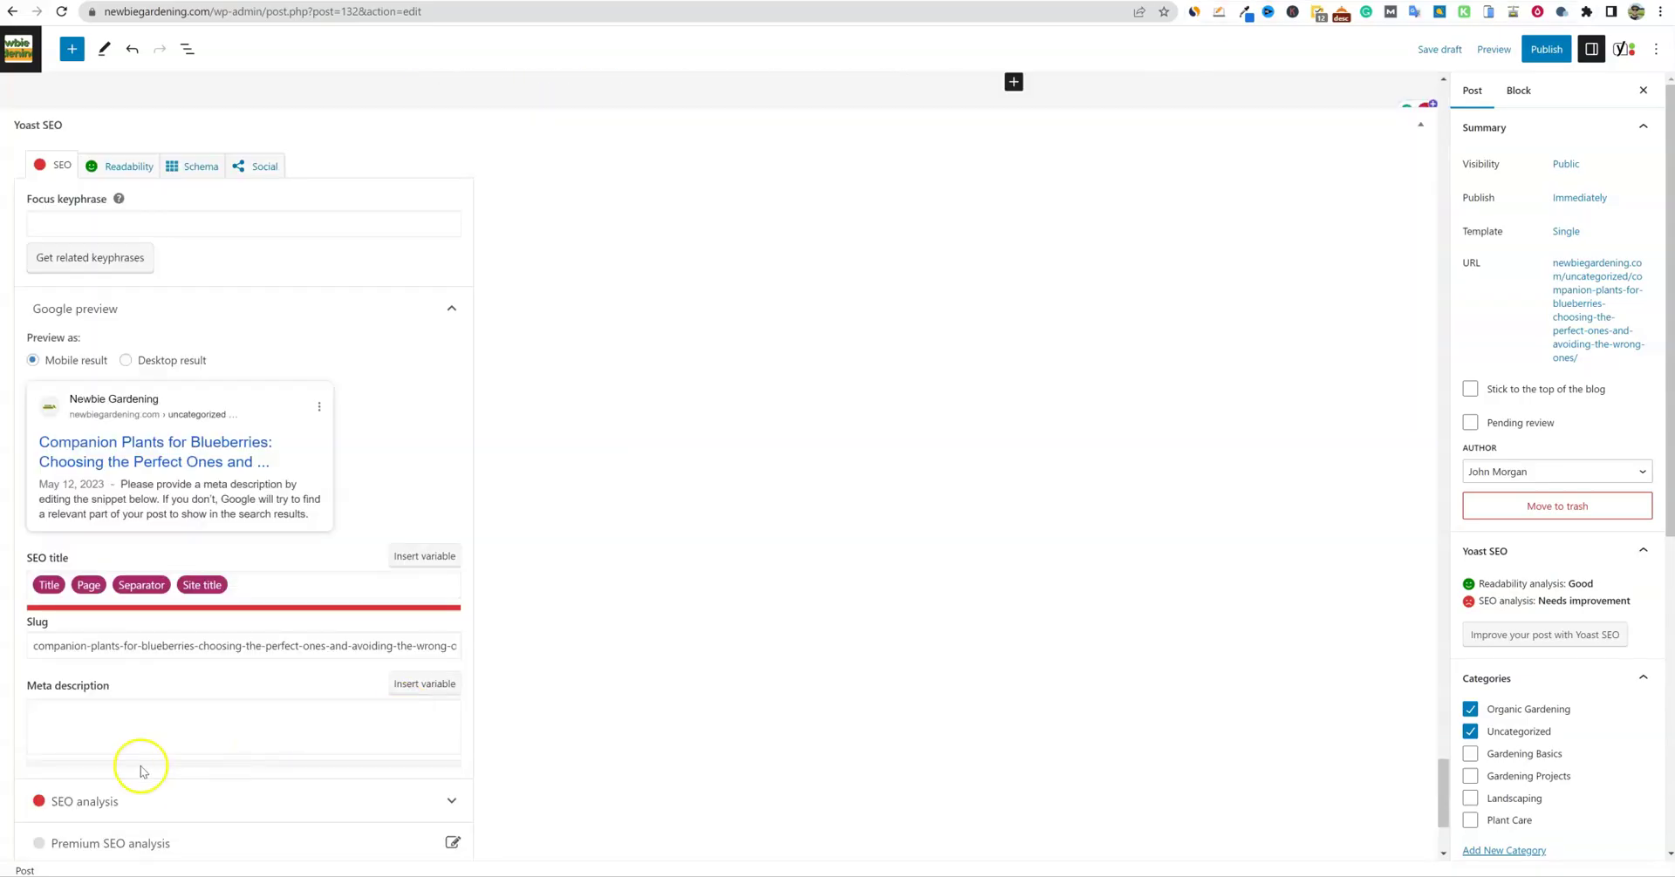
left_click(130, 750)
key("ctrl+v")
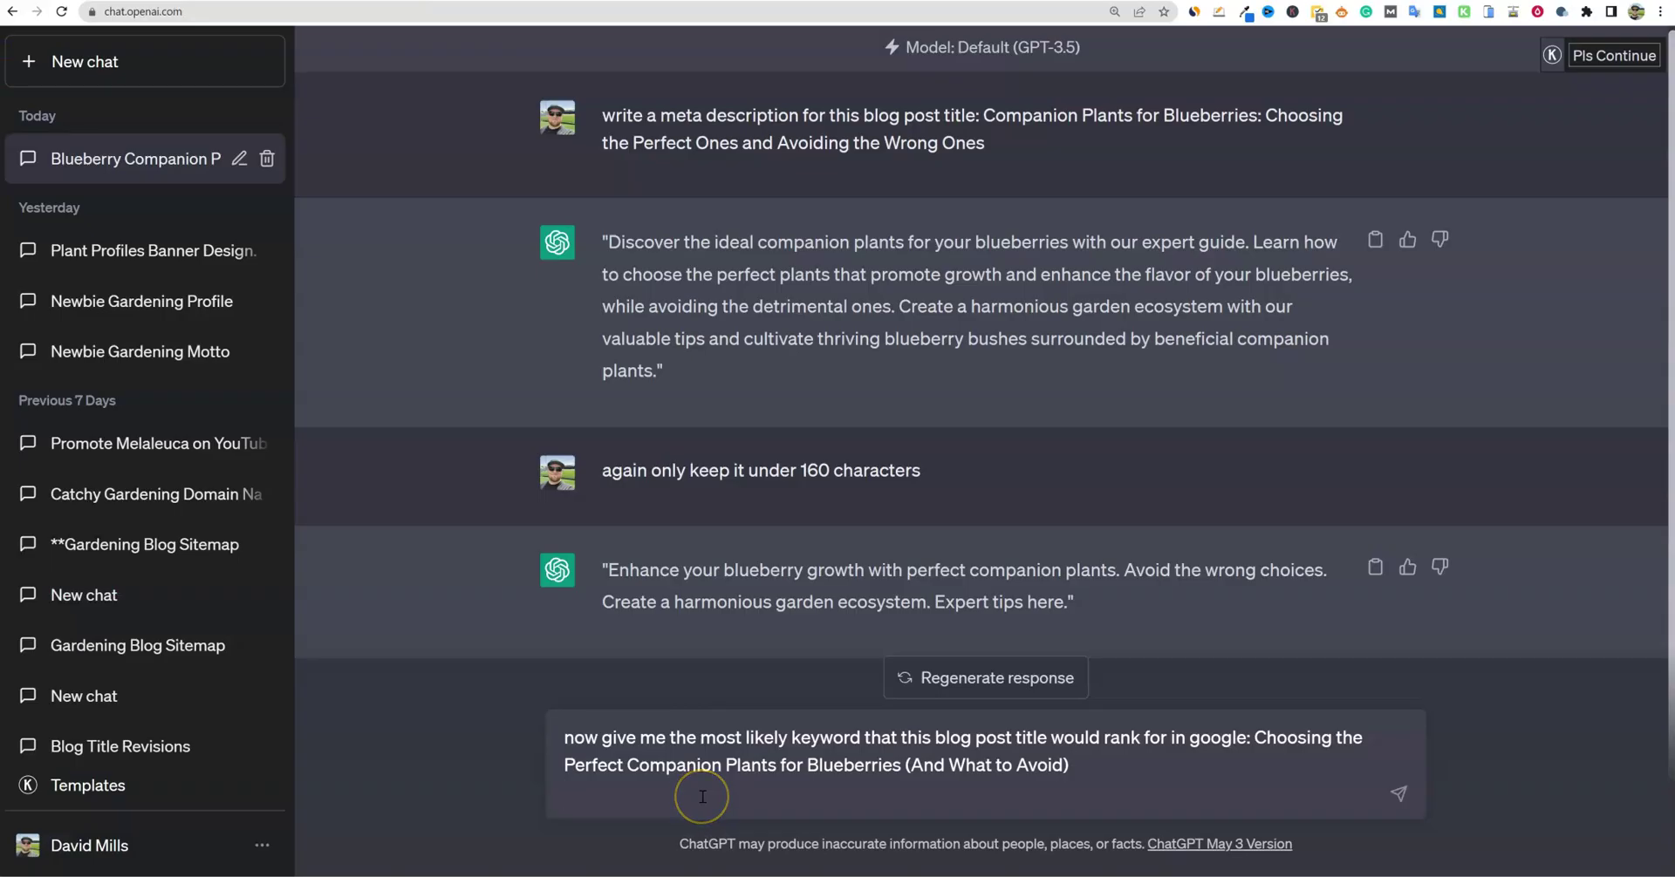
Step: Ask ChatGPT for the likeliest Google keyword for "Choosing the Perfect Companion Plants for Blueberries (And What to Avoid)" and copy the suggested keyword
key("Return")
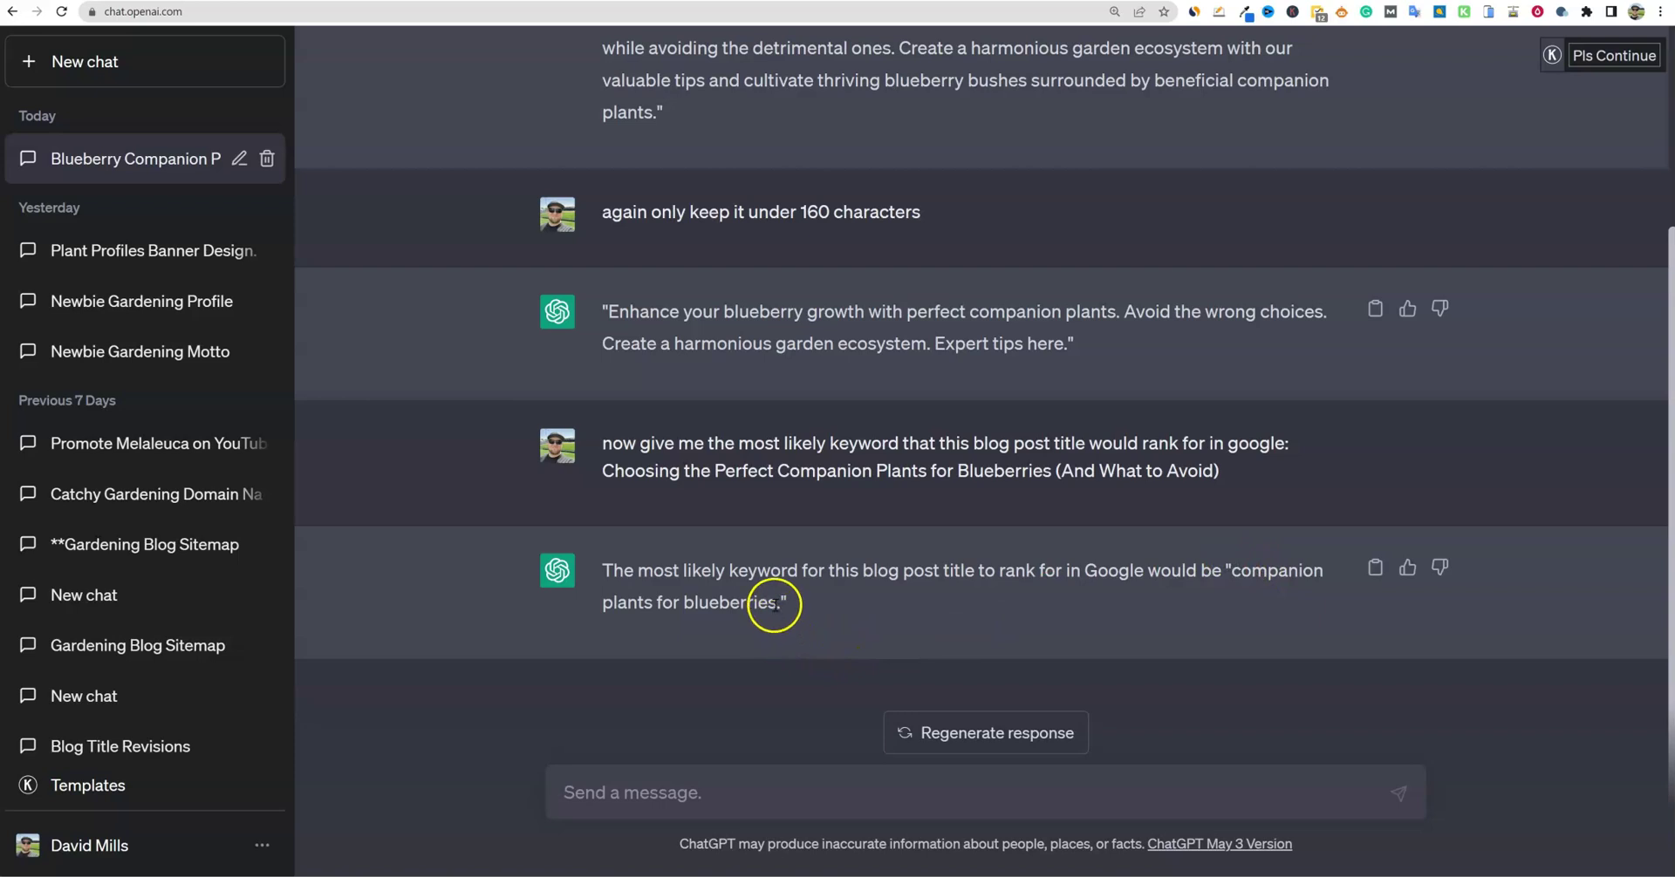
left_click_drag(775, 603, 1225, 564)
key("ctrl+c")
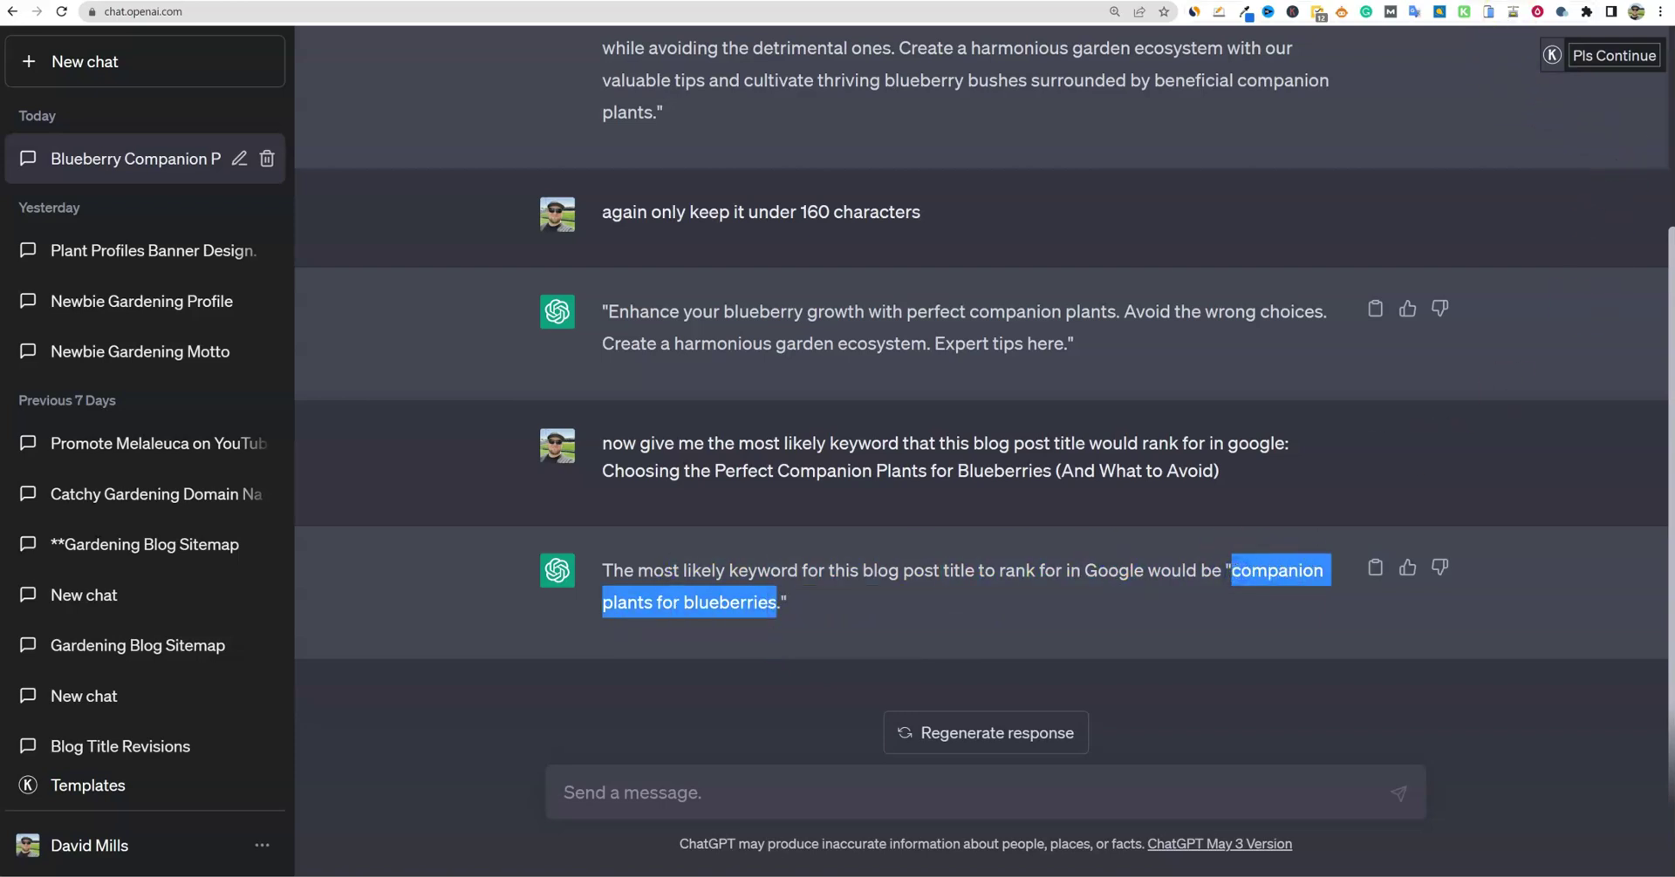
Step: Search Google for "companion plants for blueberries" in a new browser tab
key("ctrl+t")
left_click(1035, 12)
key("ctrl+v")
key("Return")
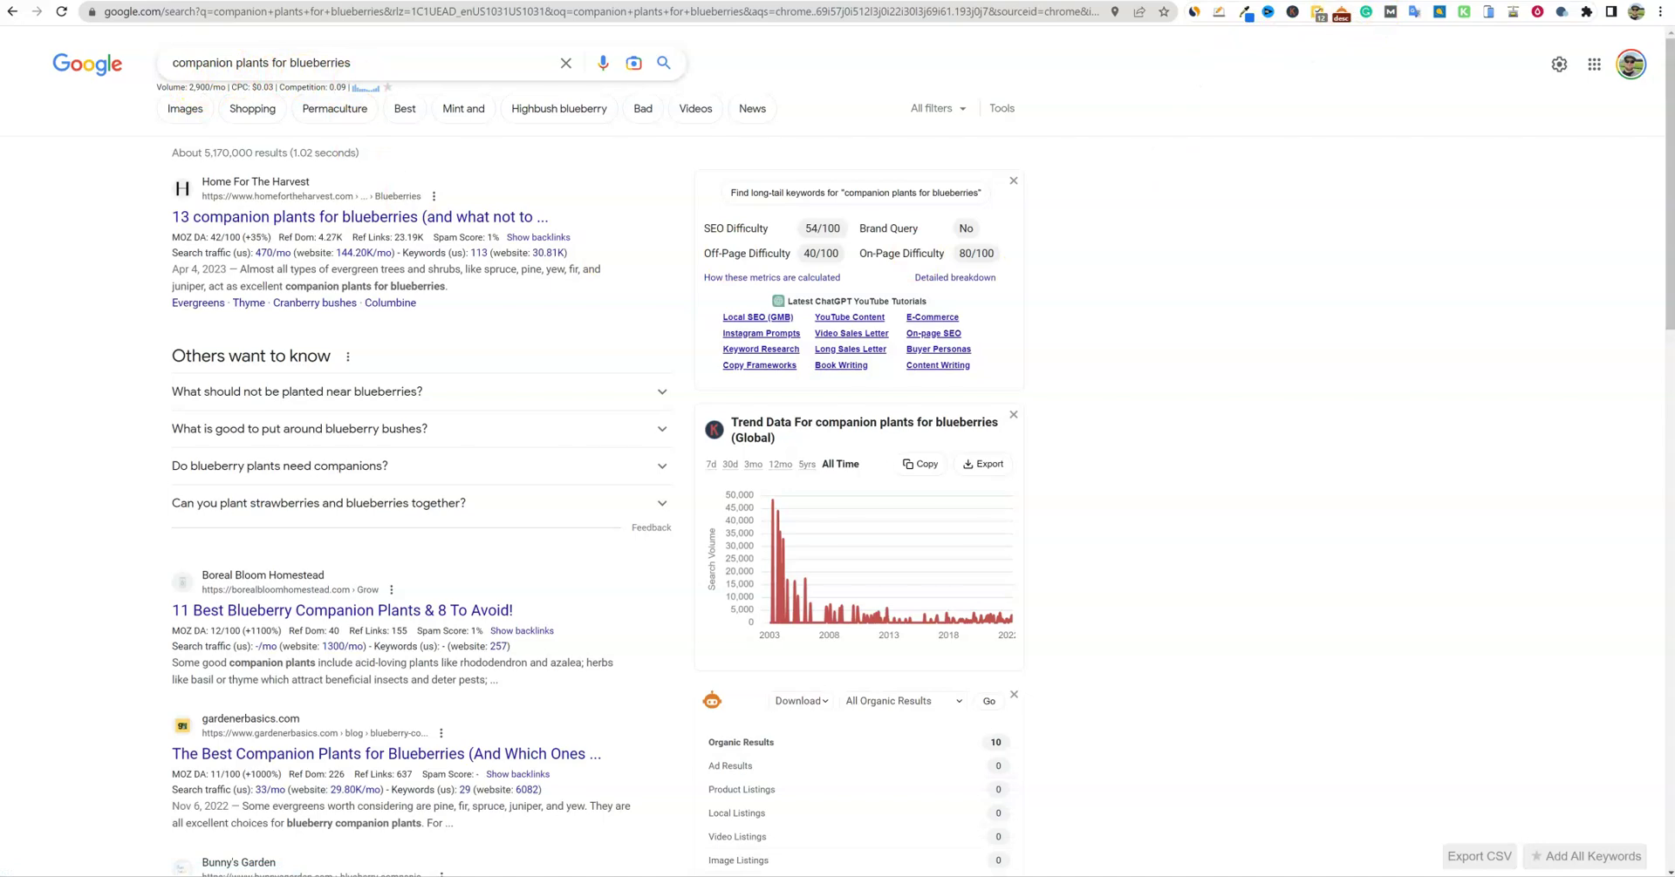
Step: Back in the WordPress draft, remove the Uncategorized category and shorten the permalink to companion-plants-for-blueberries
key("ctrl+Tab")
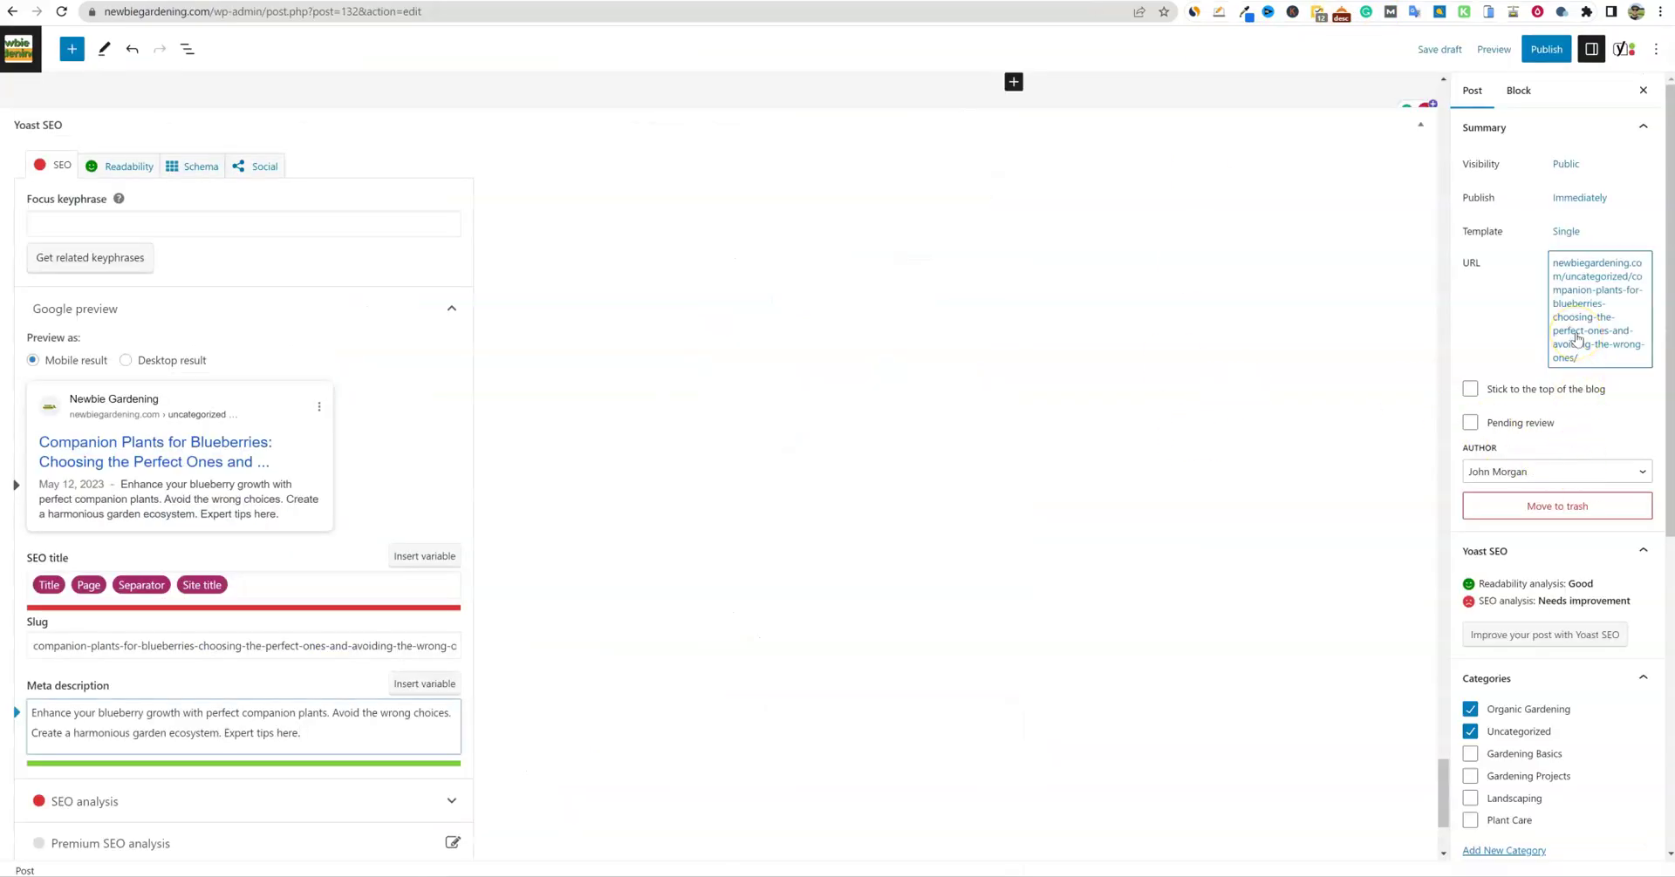
left_click(1471, 732)
left_click(1580, 332)
left_click(1469, 453)
left_click_drag(1460, 453, 1633, 452)
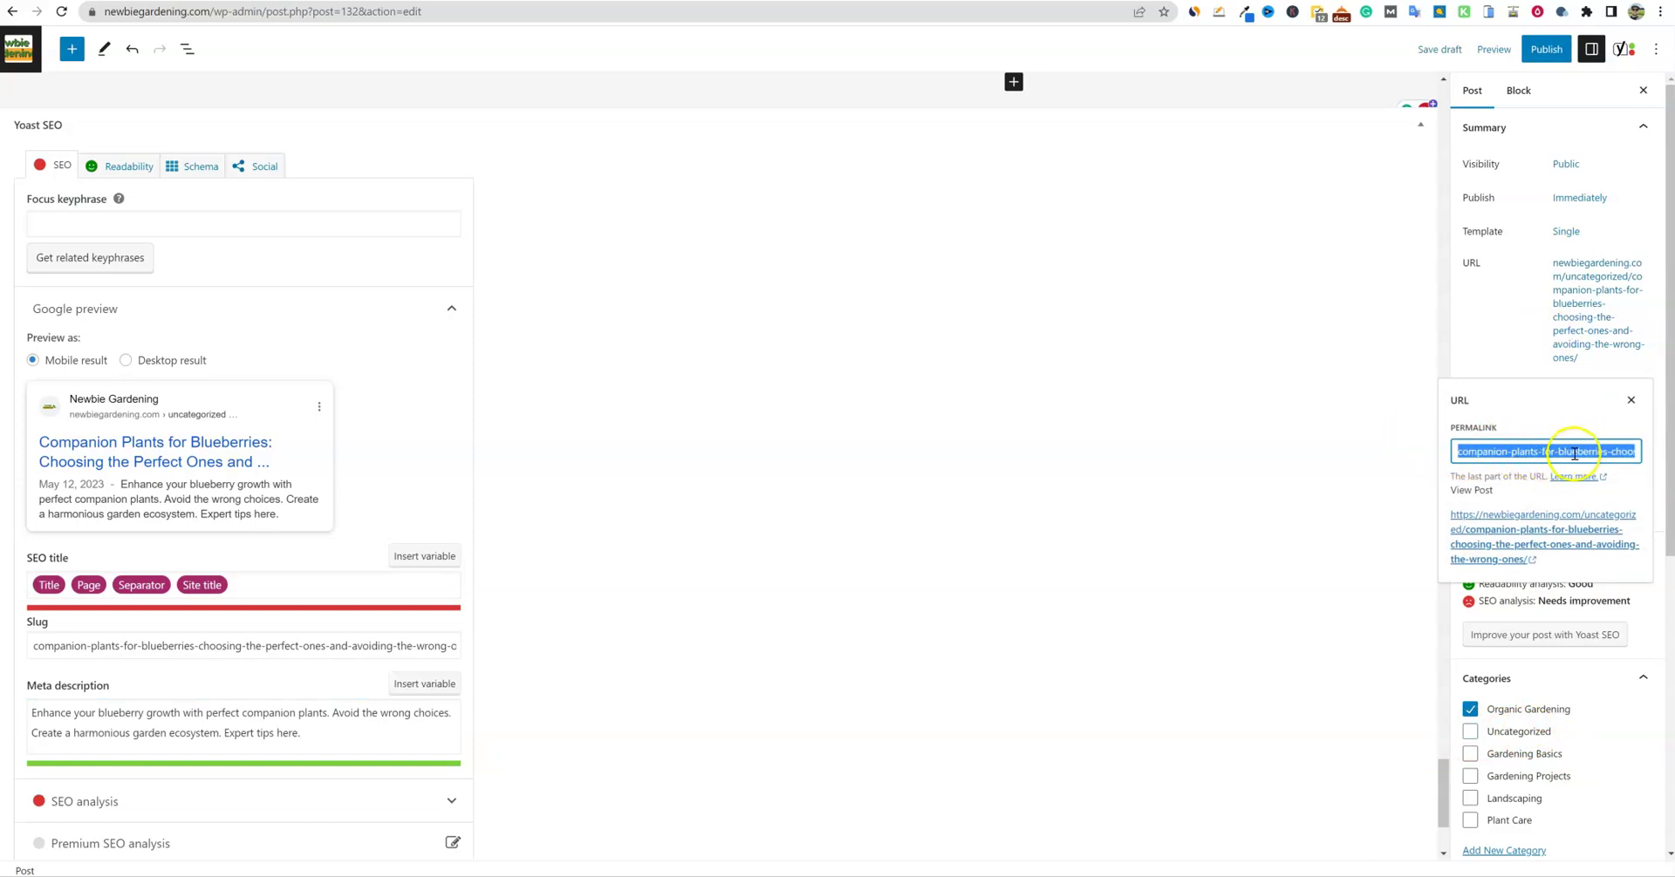
left_click(1606, 451)
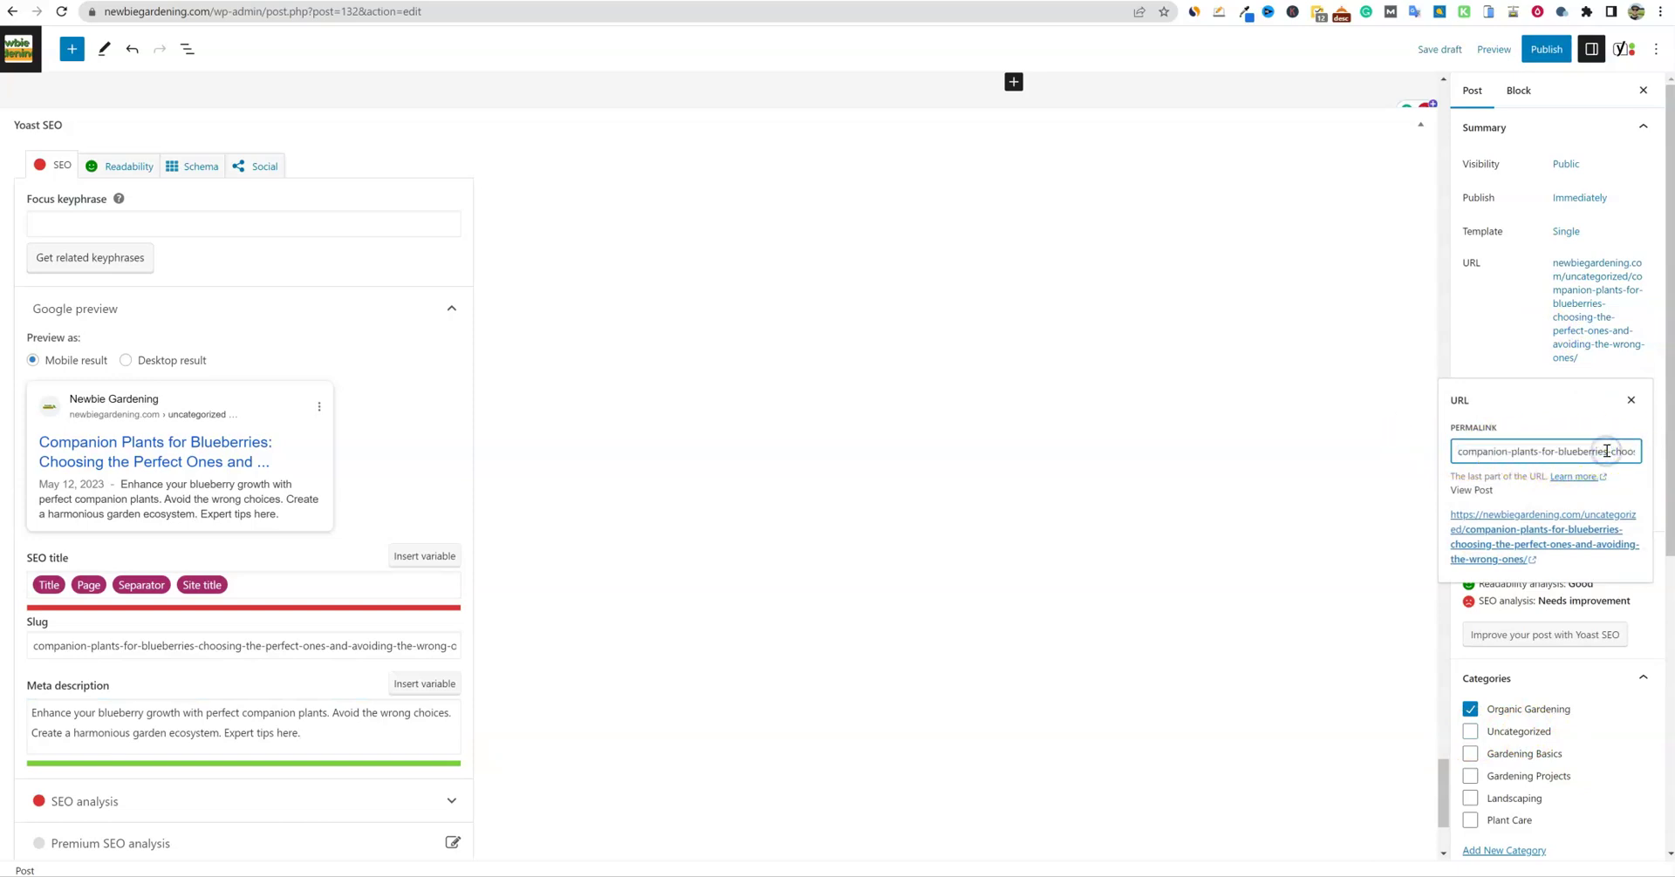
left_click_drag(1607, 451, 1668, 447)
key("BackSpace")
left_click(1481, 298)
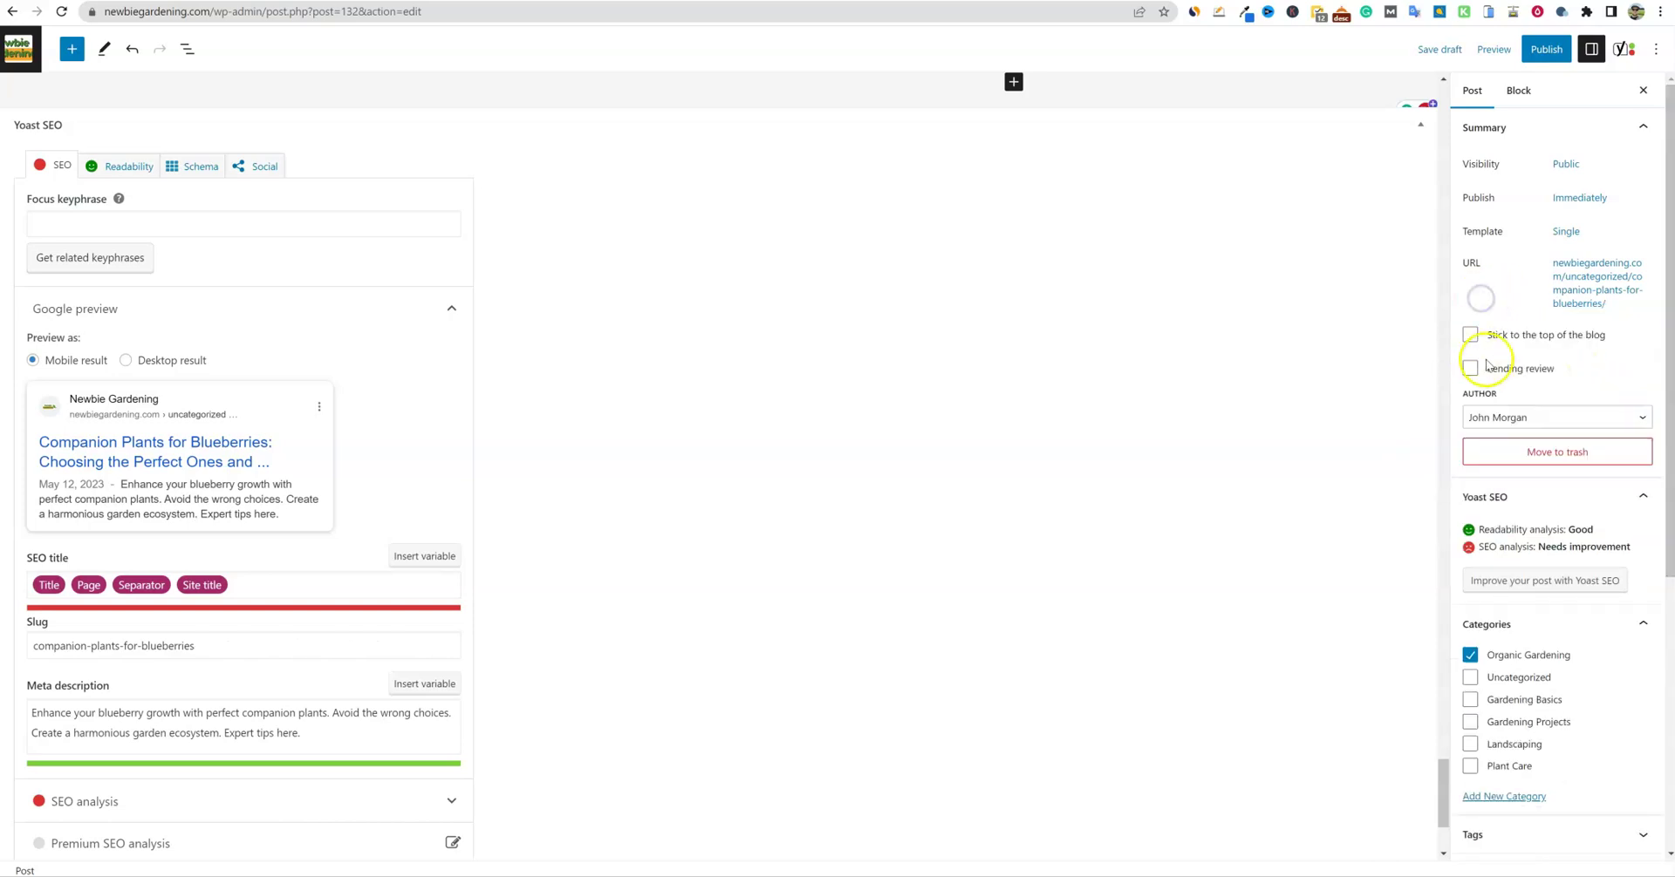
Step: Switch to Midjourney's Discord channel and submit the /imagine prompt "--ar 16:9 companion plants for blueberries"
scroll(1461, 375, "down", 4)
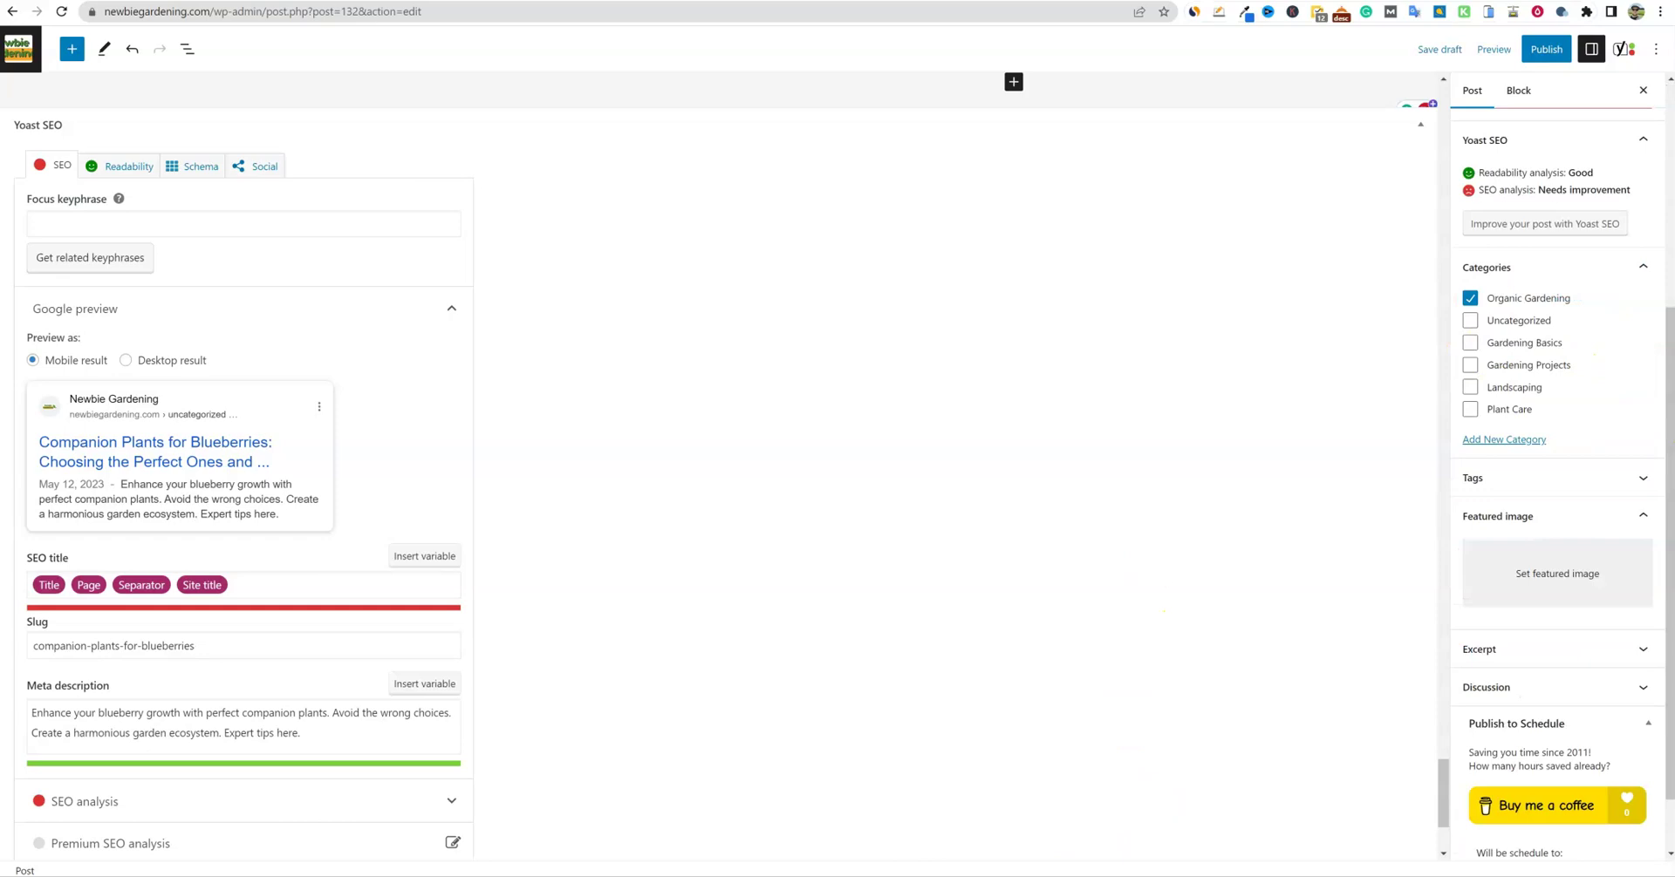
left_click(1256, 815)
left_click(678, 709)
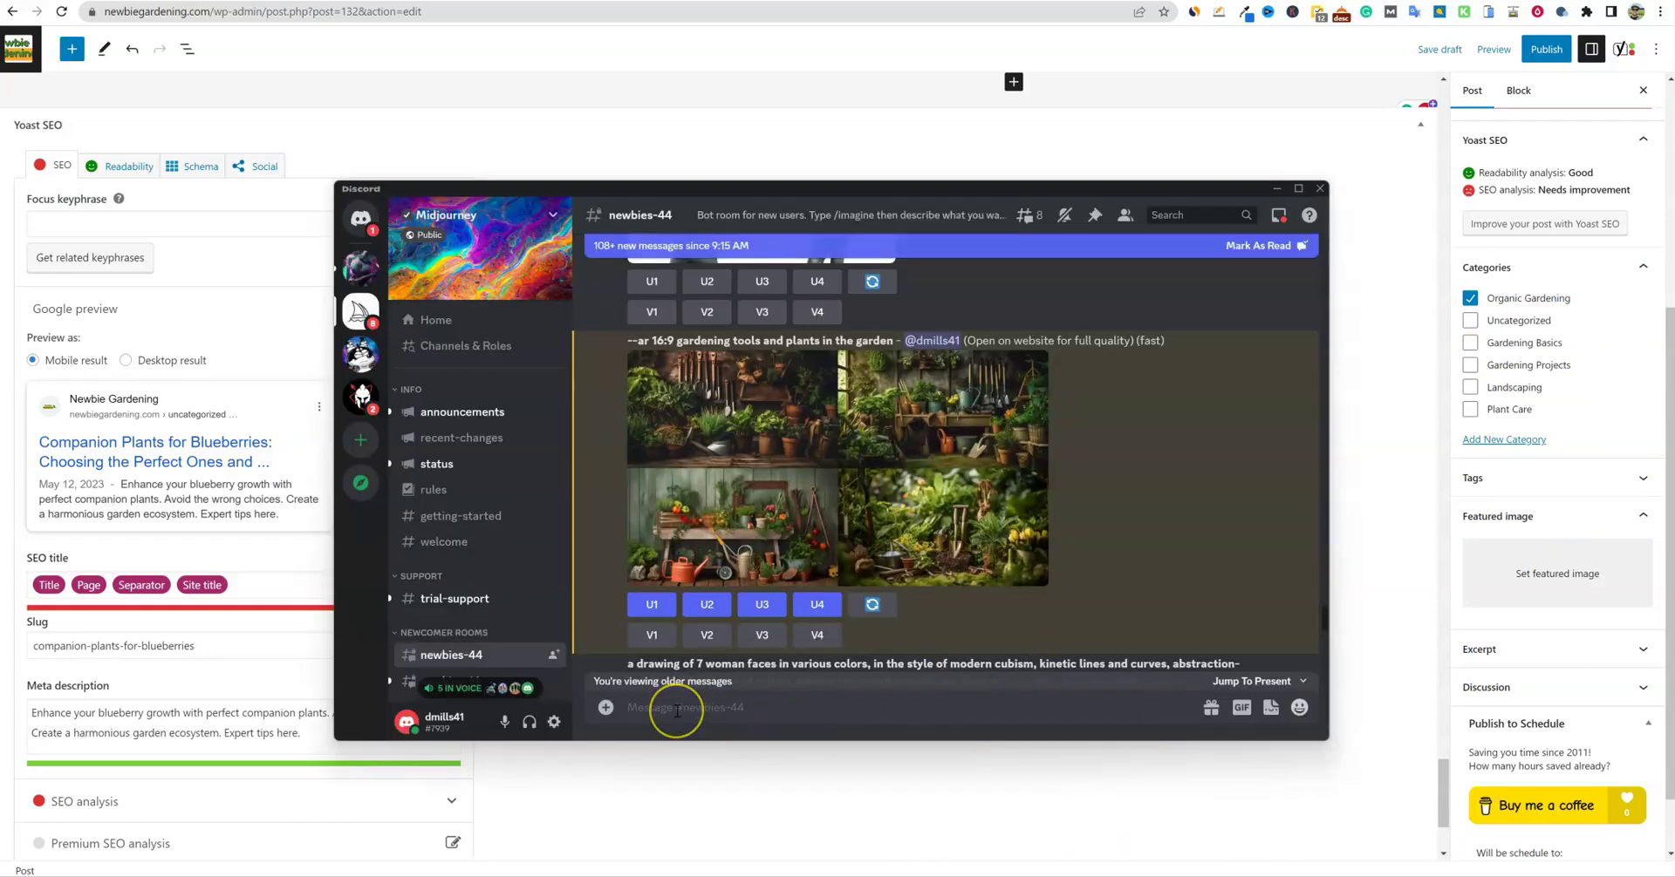
type("/imag")
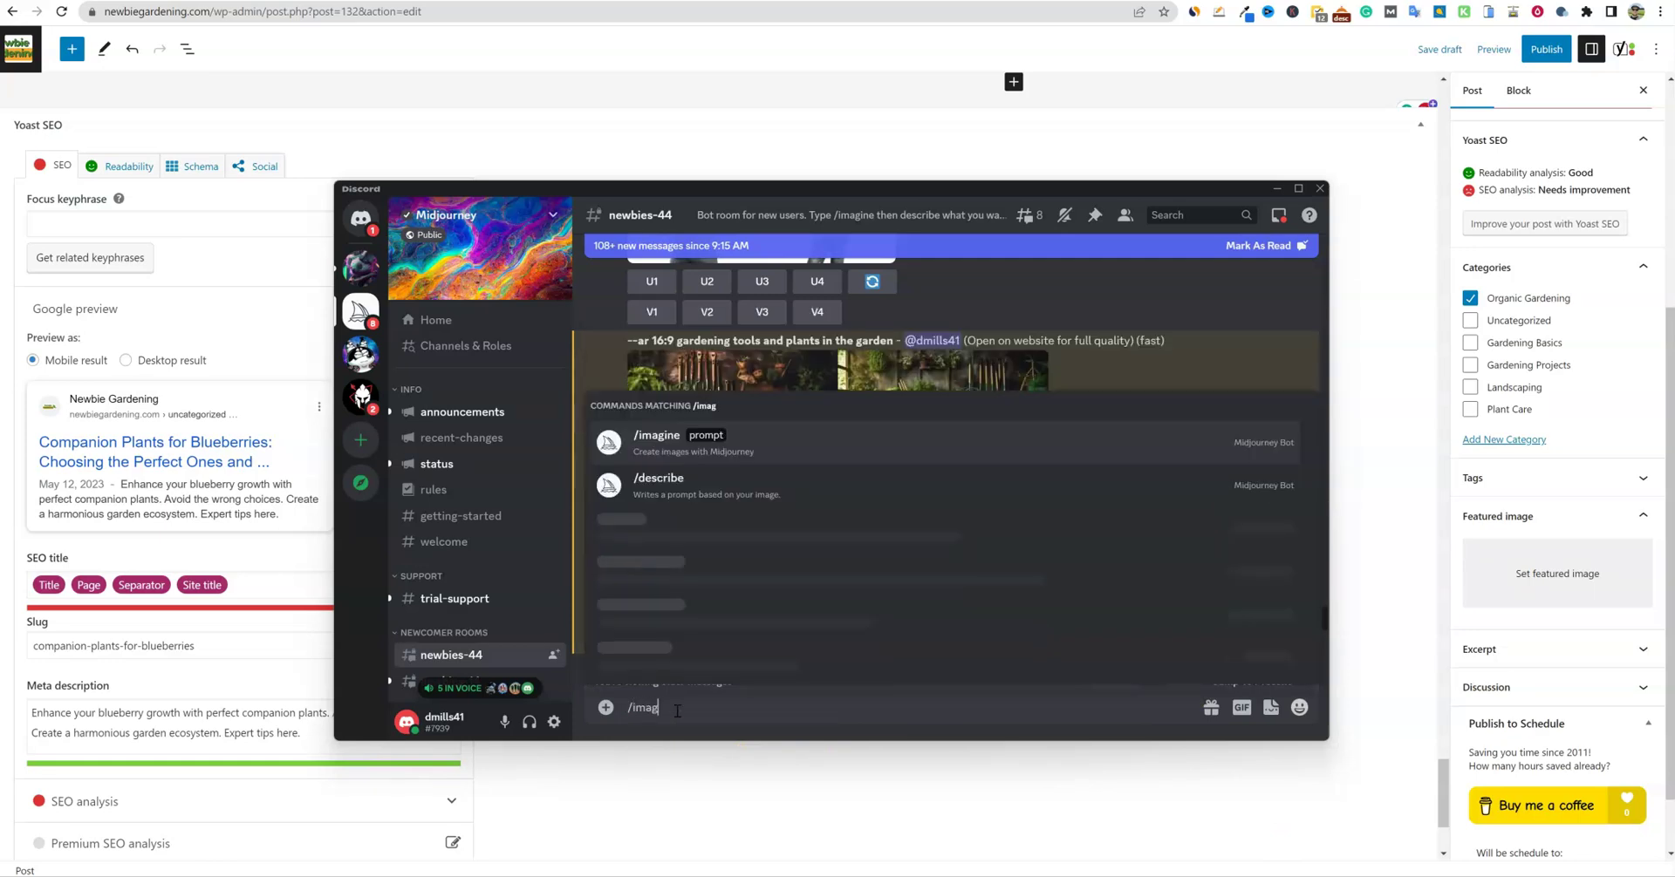
type("ine")
key("Tab")
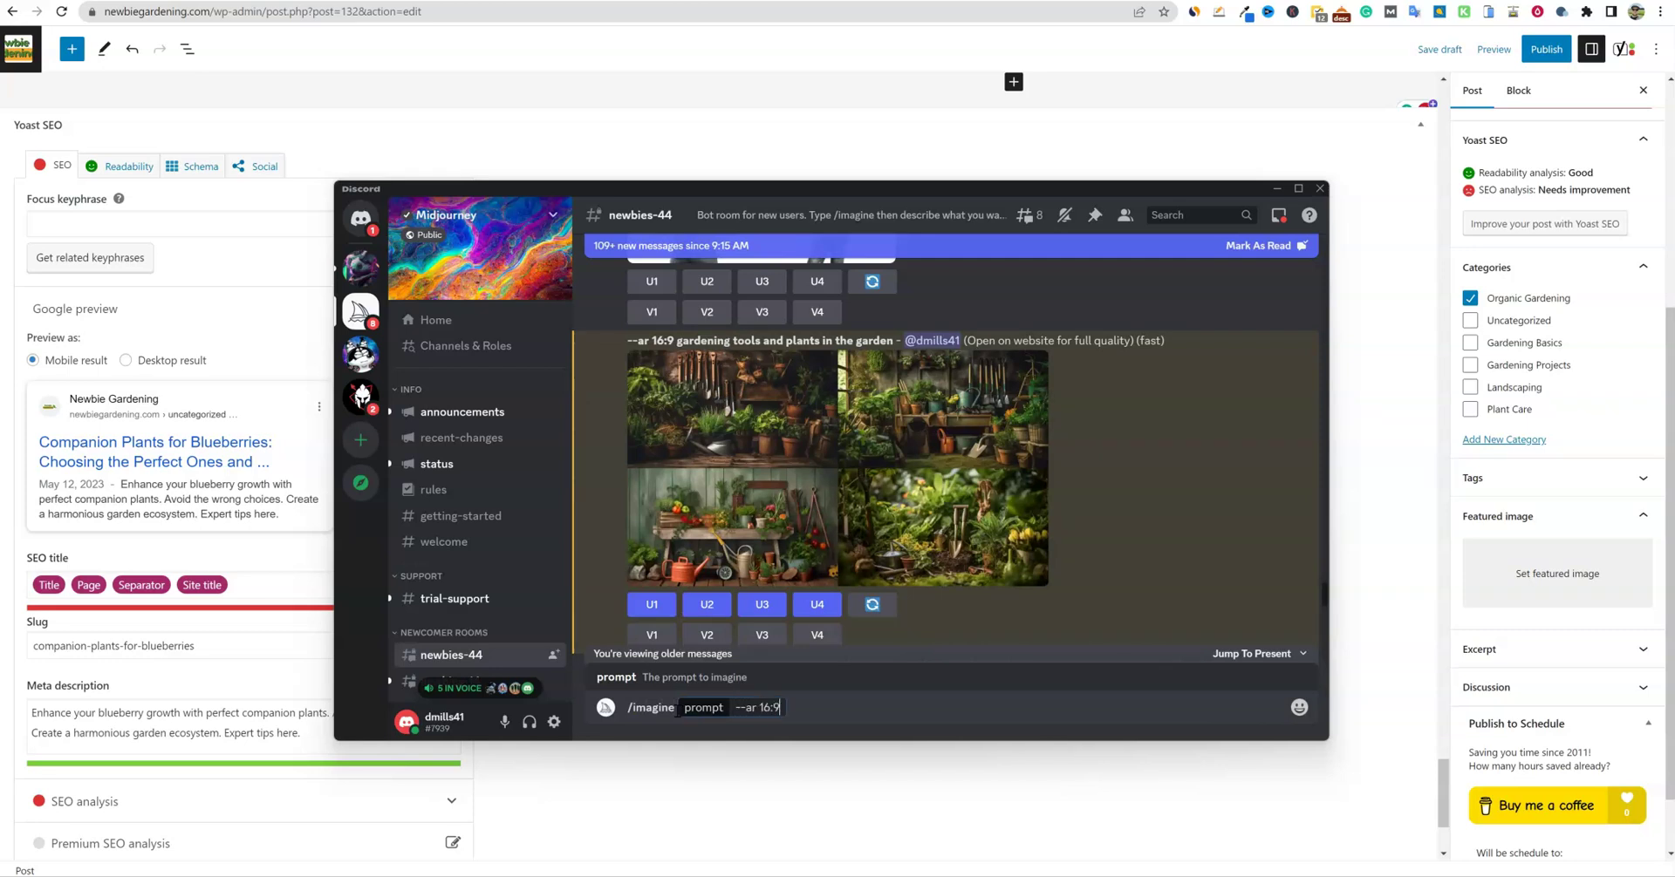
type("--ar 16:9")
type("companion plants for blueberries")
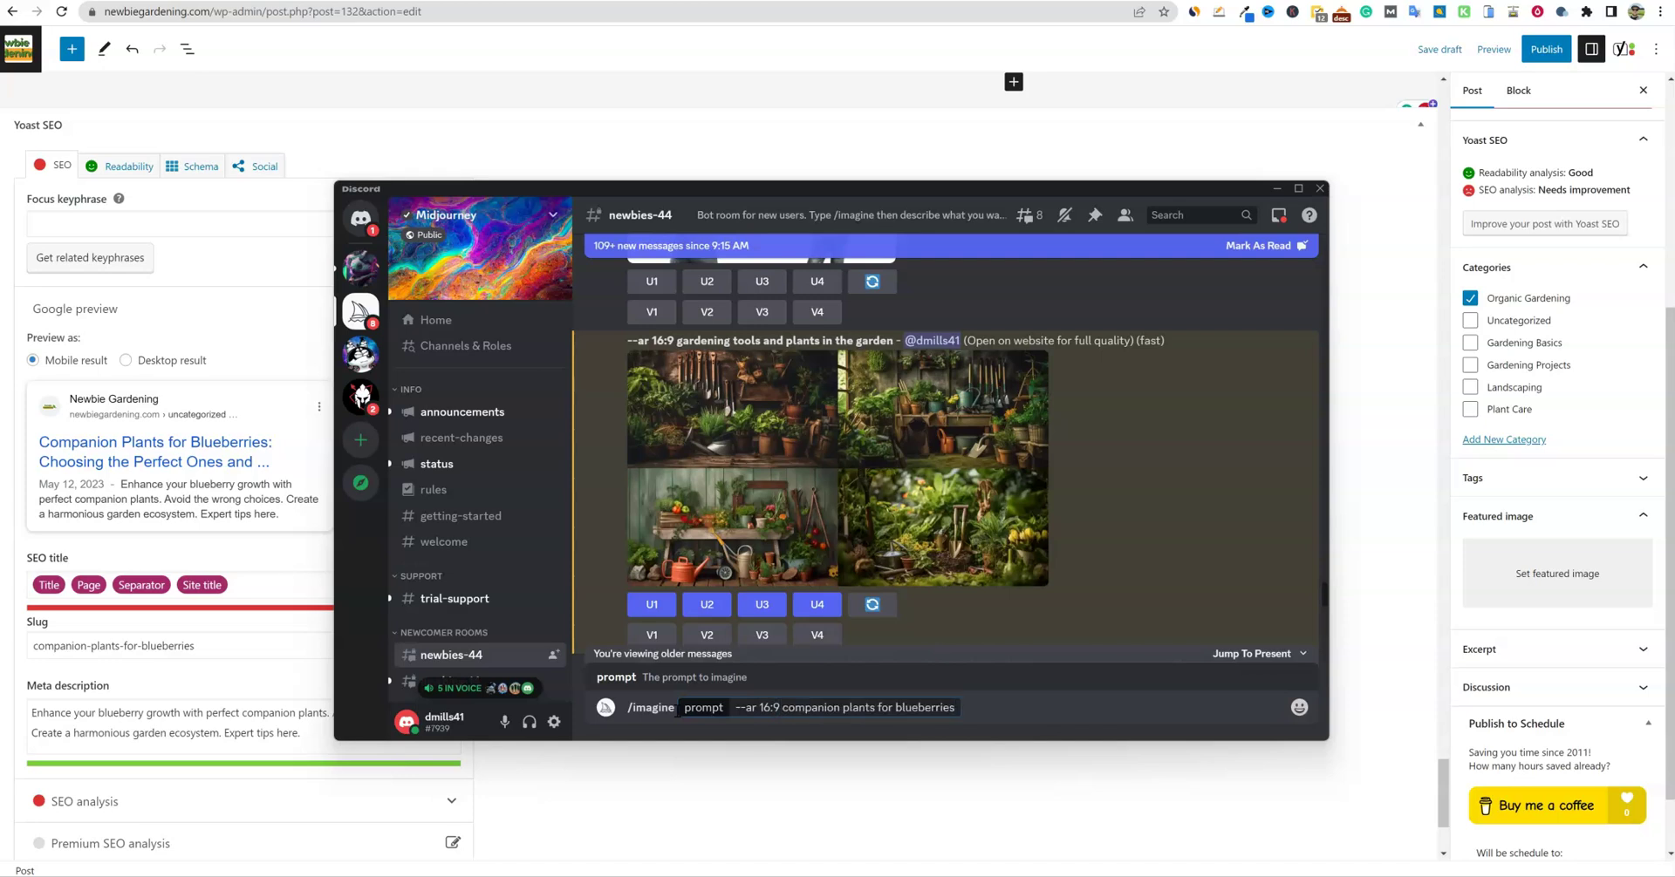
key("Return")
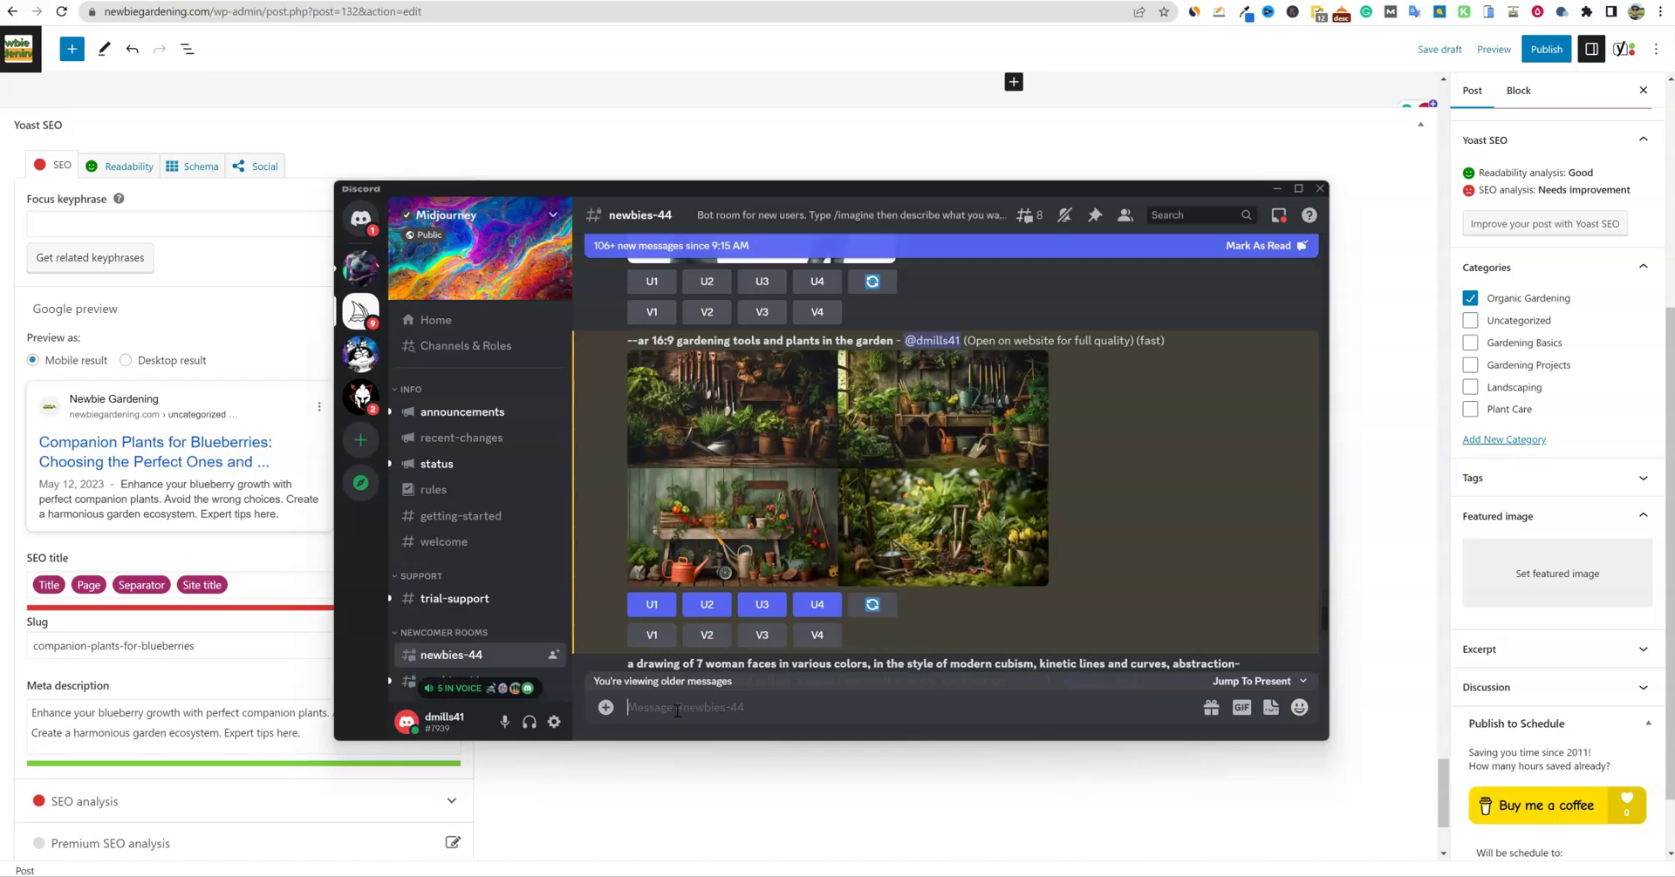
Step: Find the newly generated blueberry image grid in the channel and upscale its four images
left_click(773, 693)
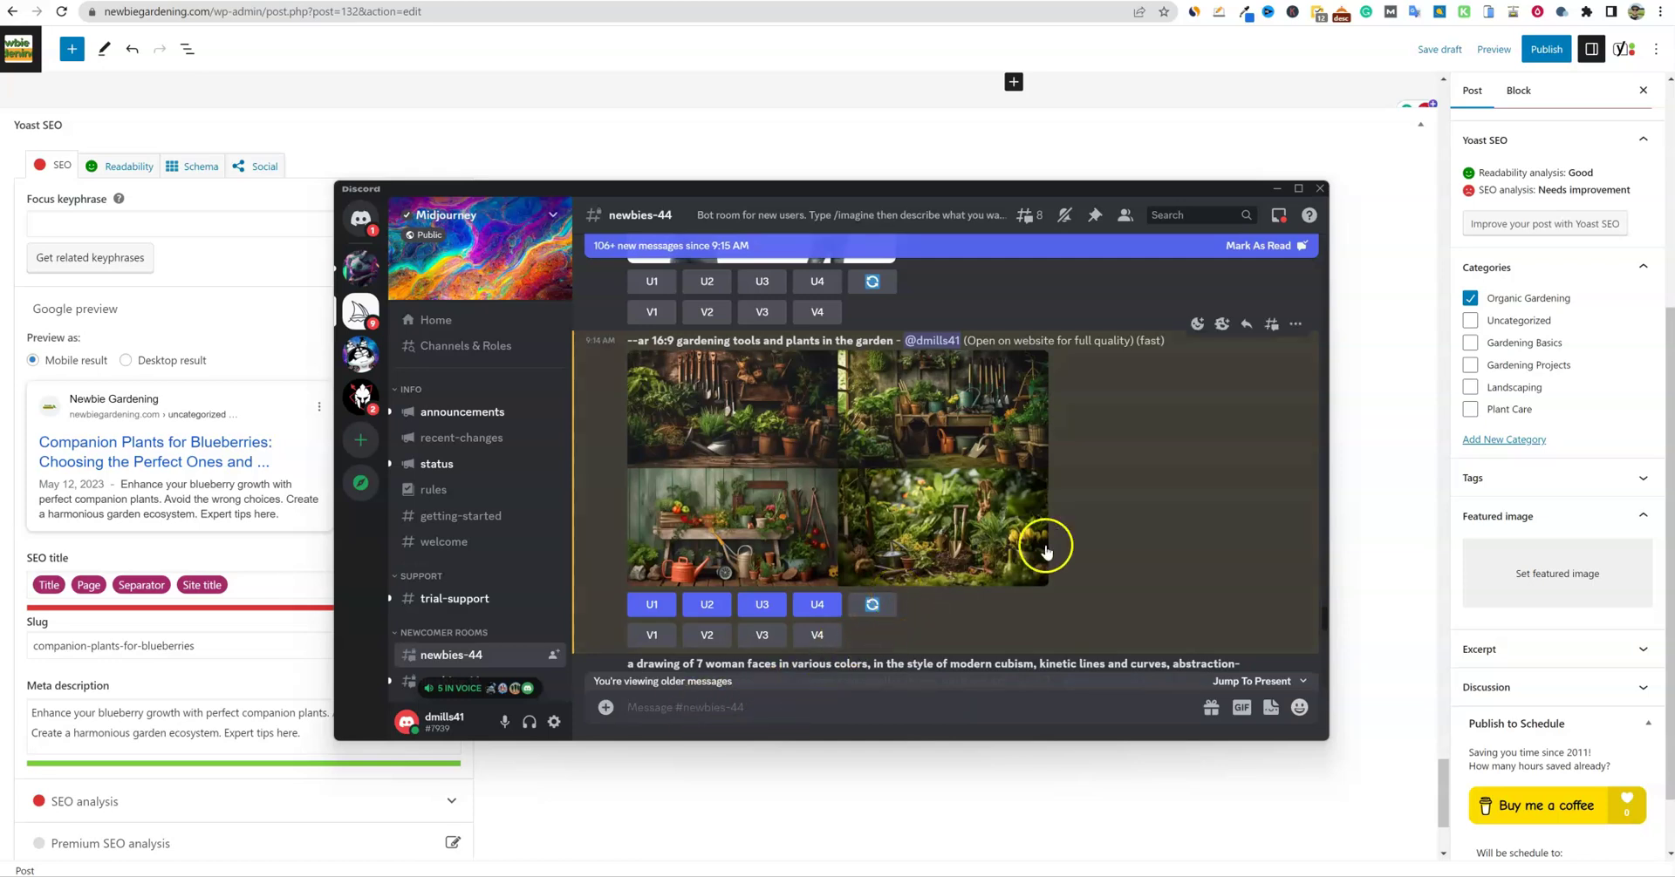
scroll(1039, 549, "down", 15)
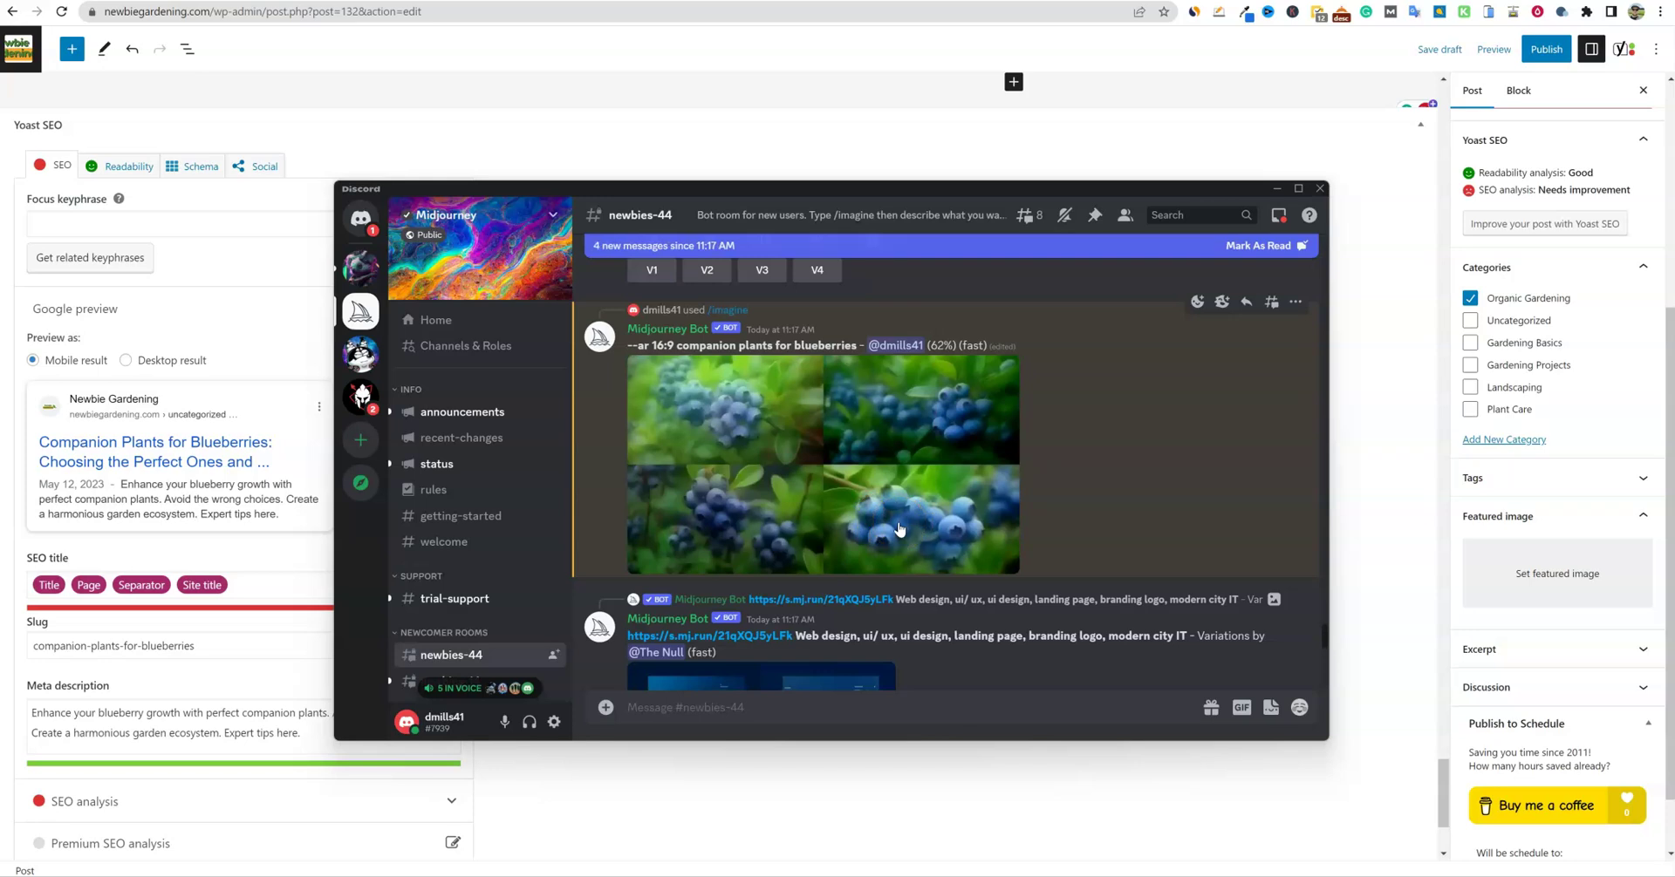
left_click(904, 530)
mouse_move(904, 529)
left_mouse_down()
mouse_move(840, 450)
mouse_move(795, 471)
mouse_move(788, 504)
left_mouse_up()
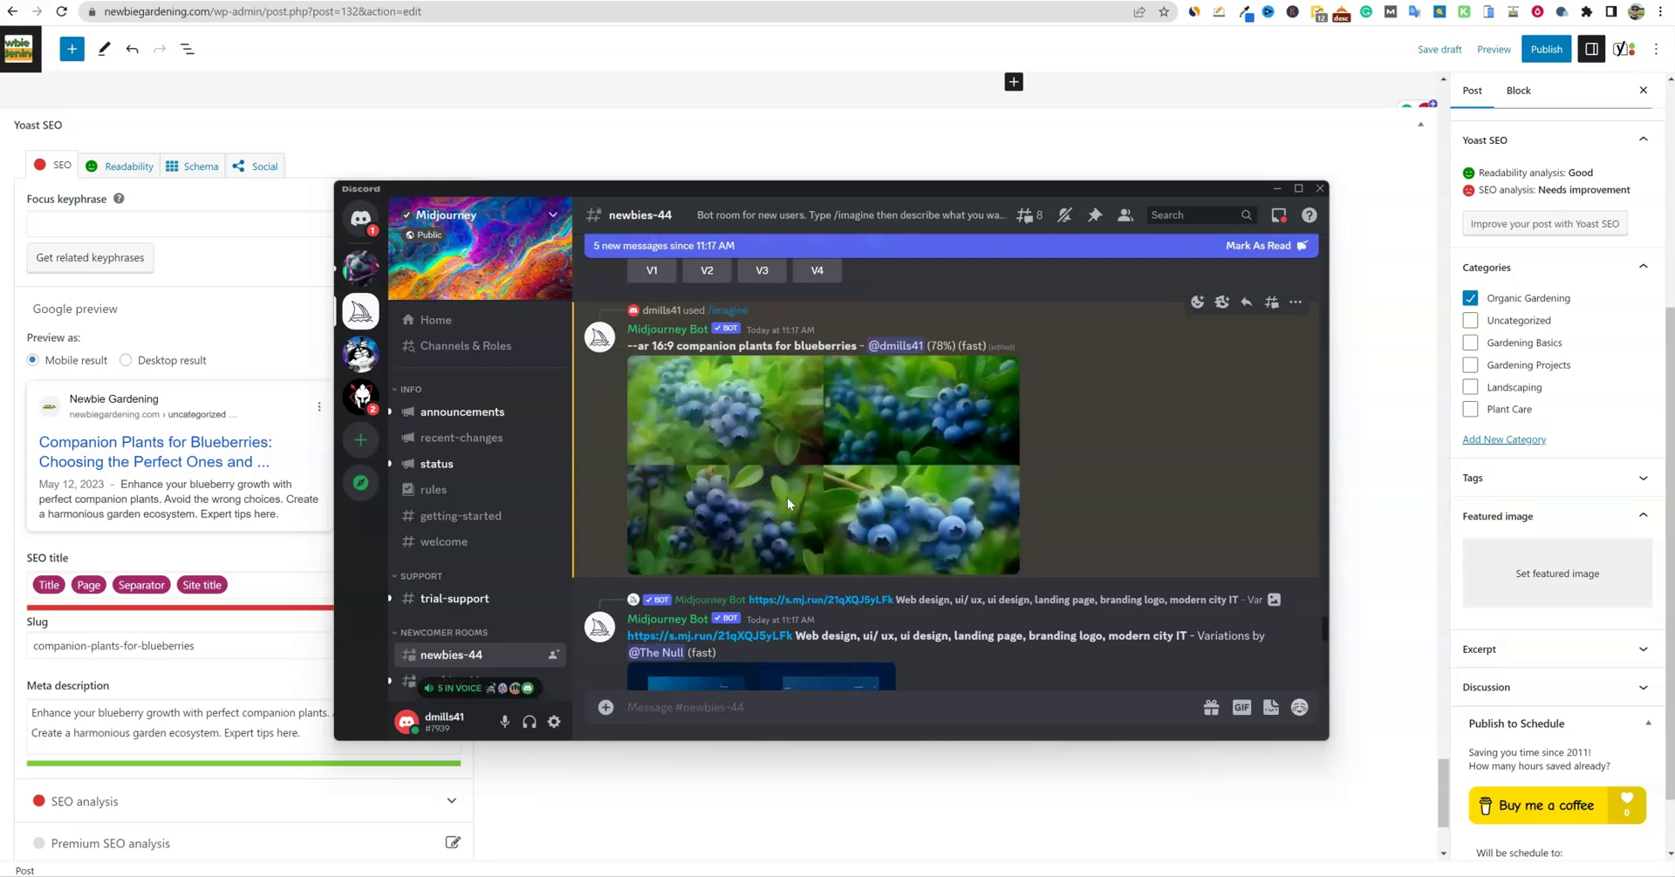
left_click(811, 575)
left_click(654, 624)
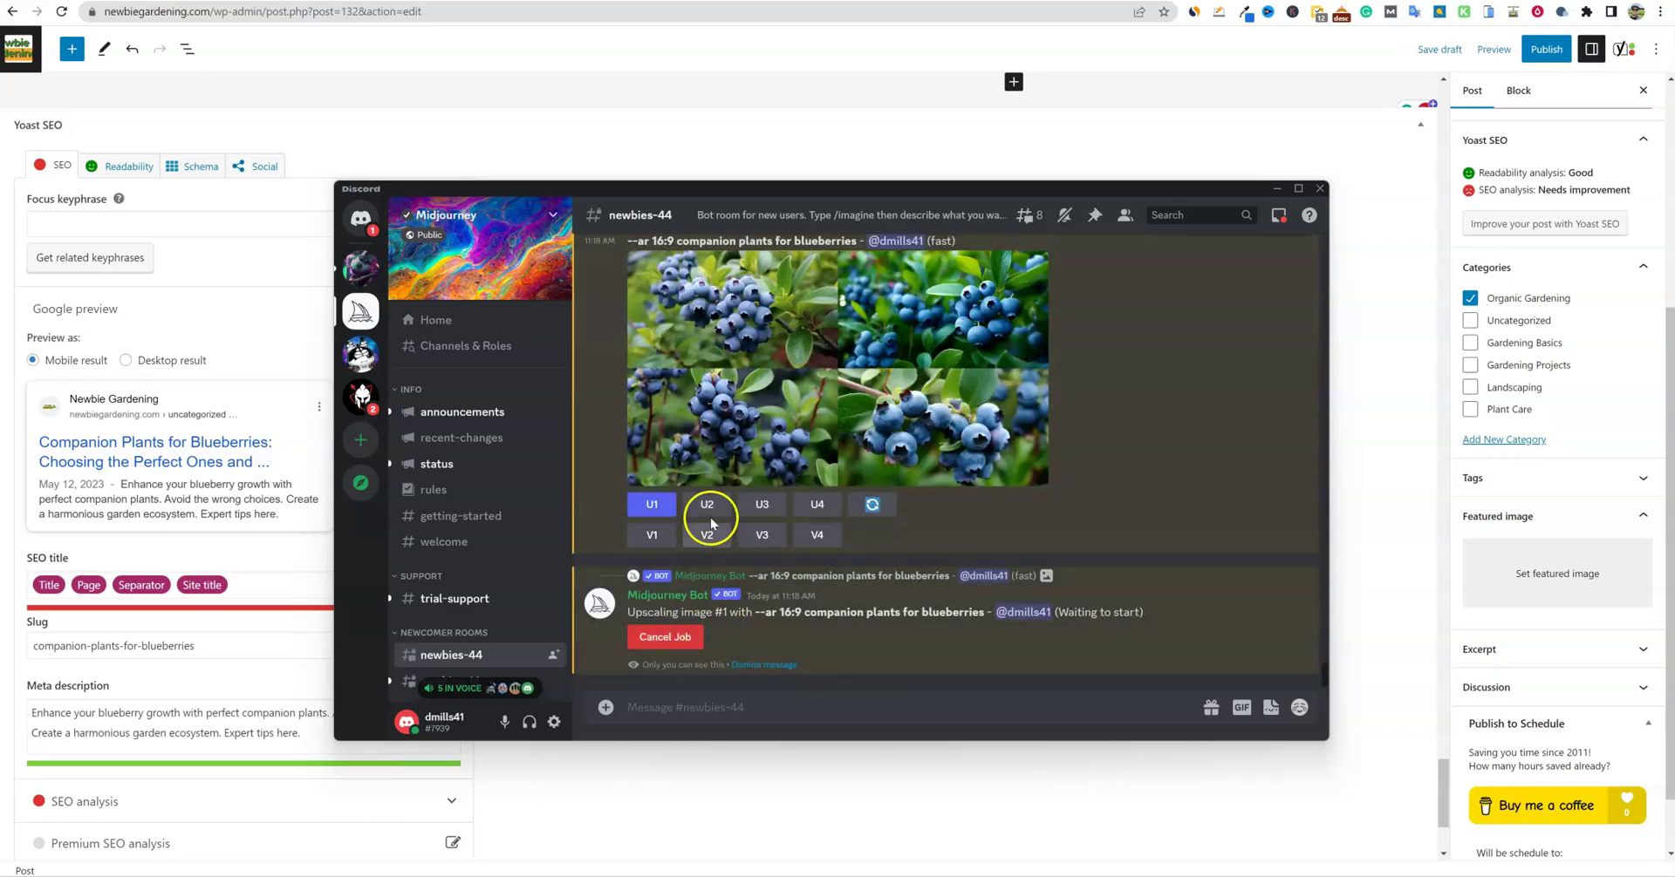
left_click(707, 514)
left_click(766, 385)
left_click(811, 391)
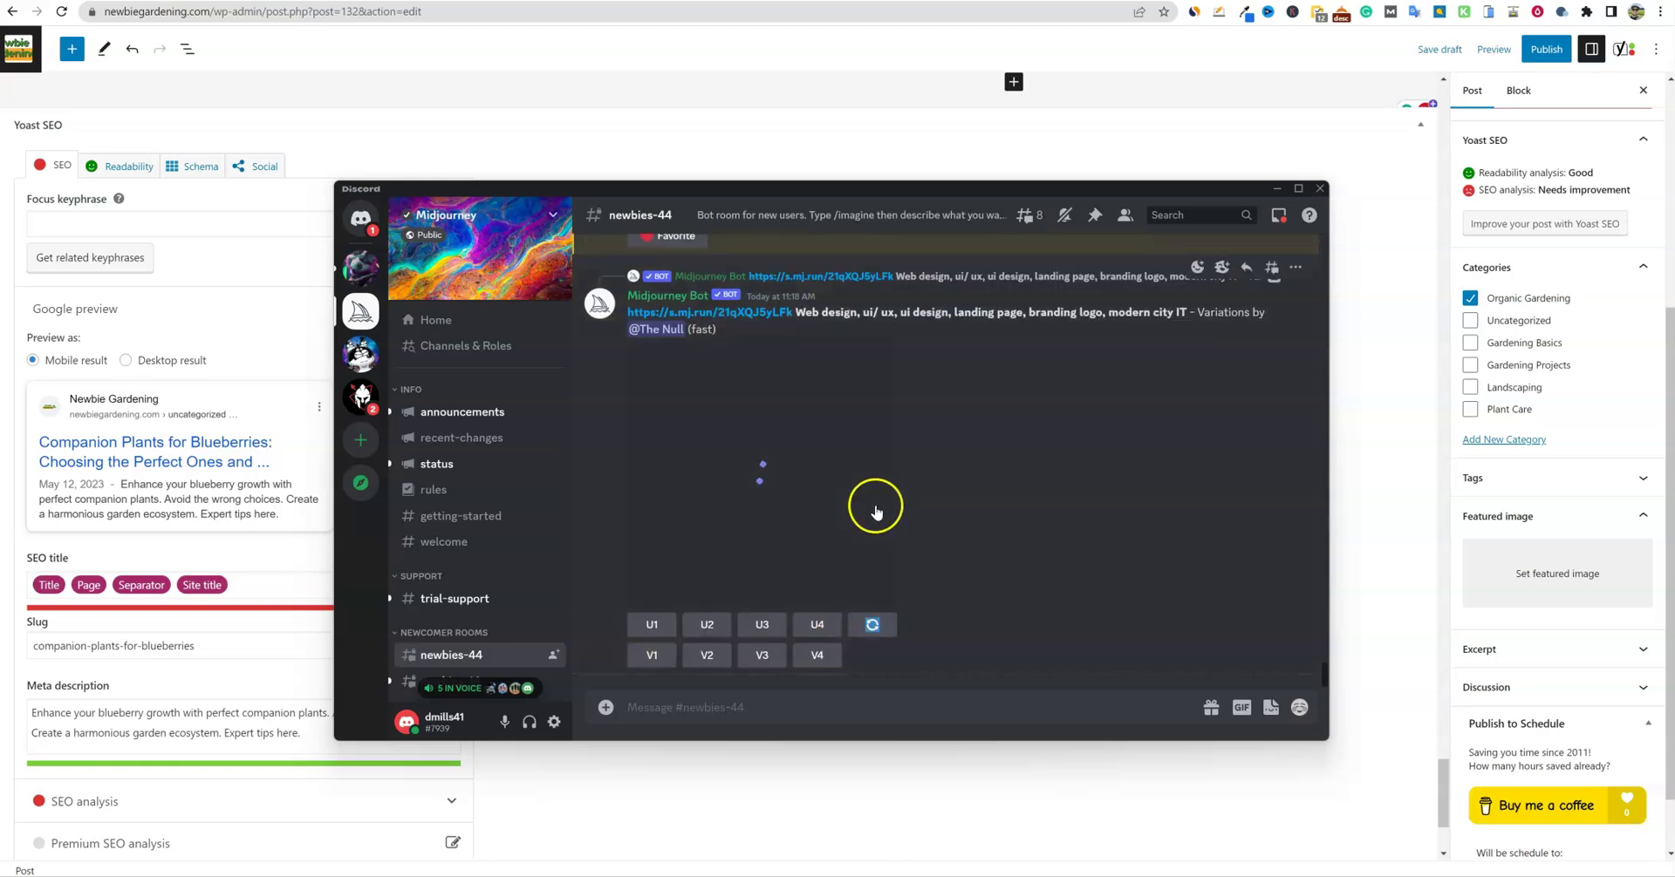
Step: Open upscaled blueberry image #1 on the Midjourney website and save it to the computer as a PNG
scroll(875, 511, "up", 4)
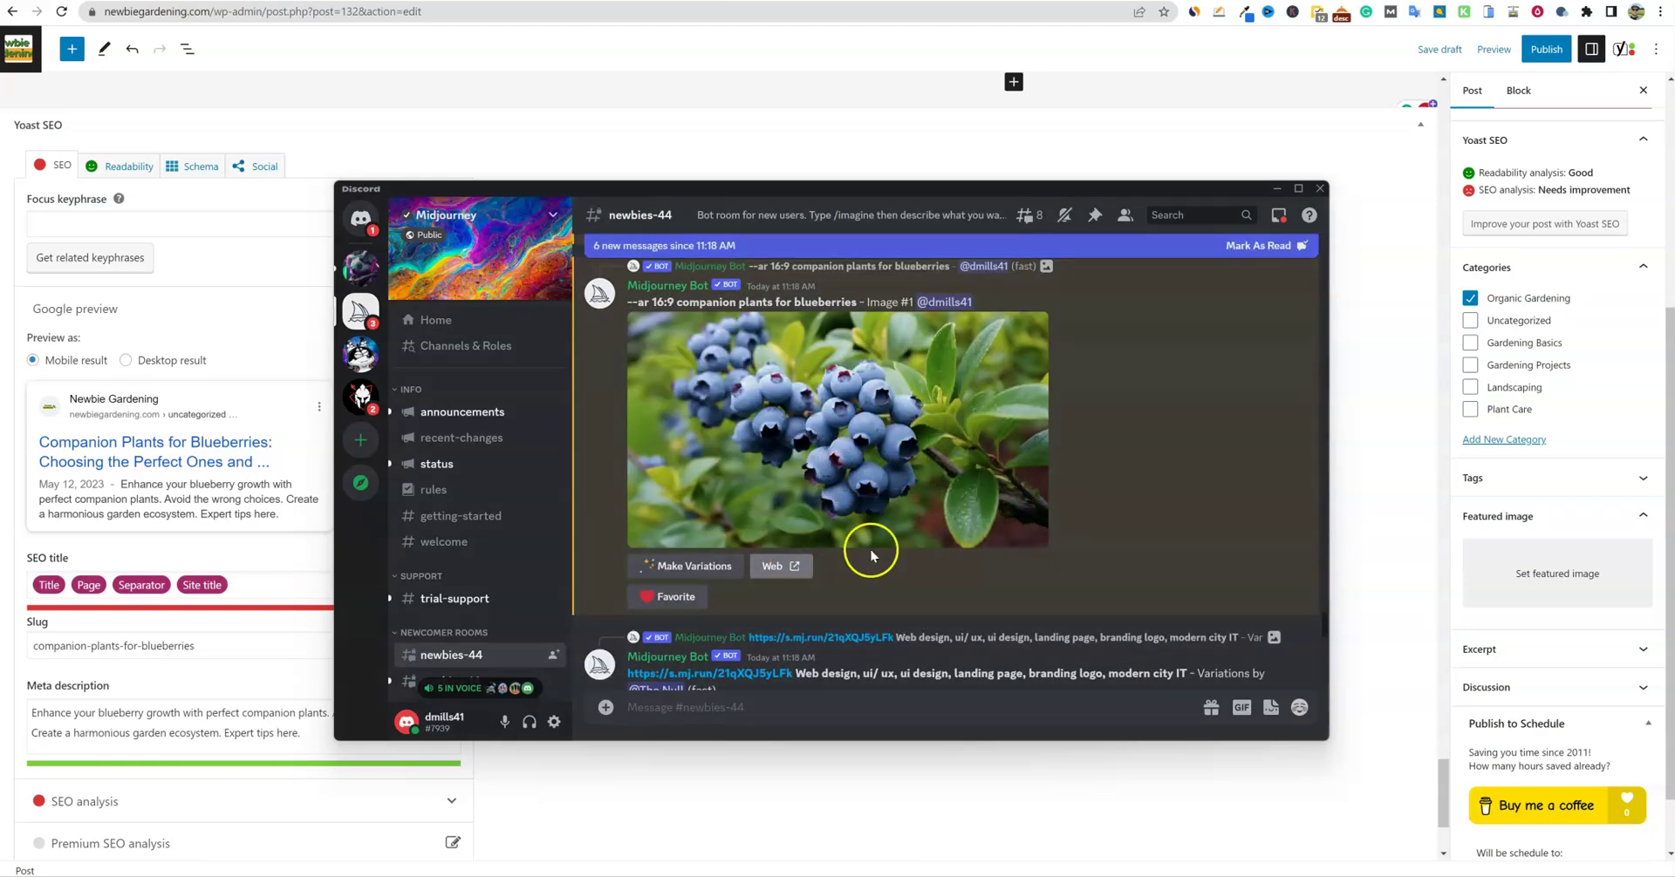
left_click(963, 536)
left_click(968, 513)
right_click(962, 425)
left_click(1020, 457)
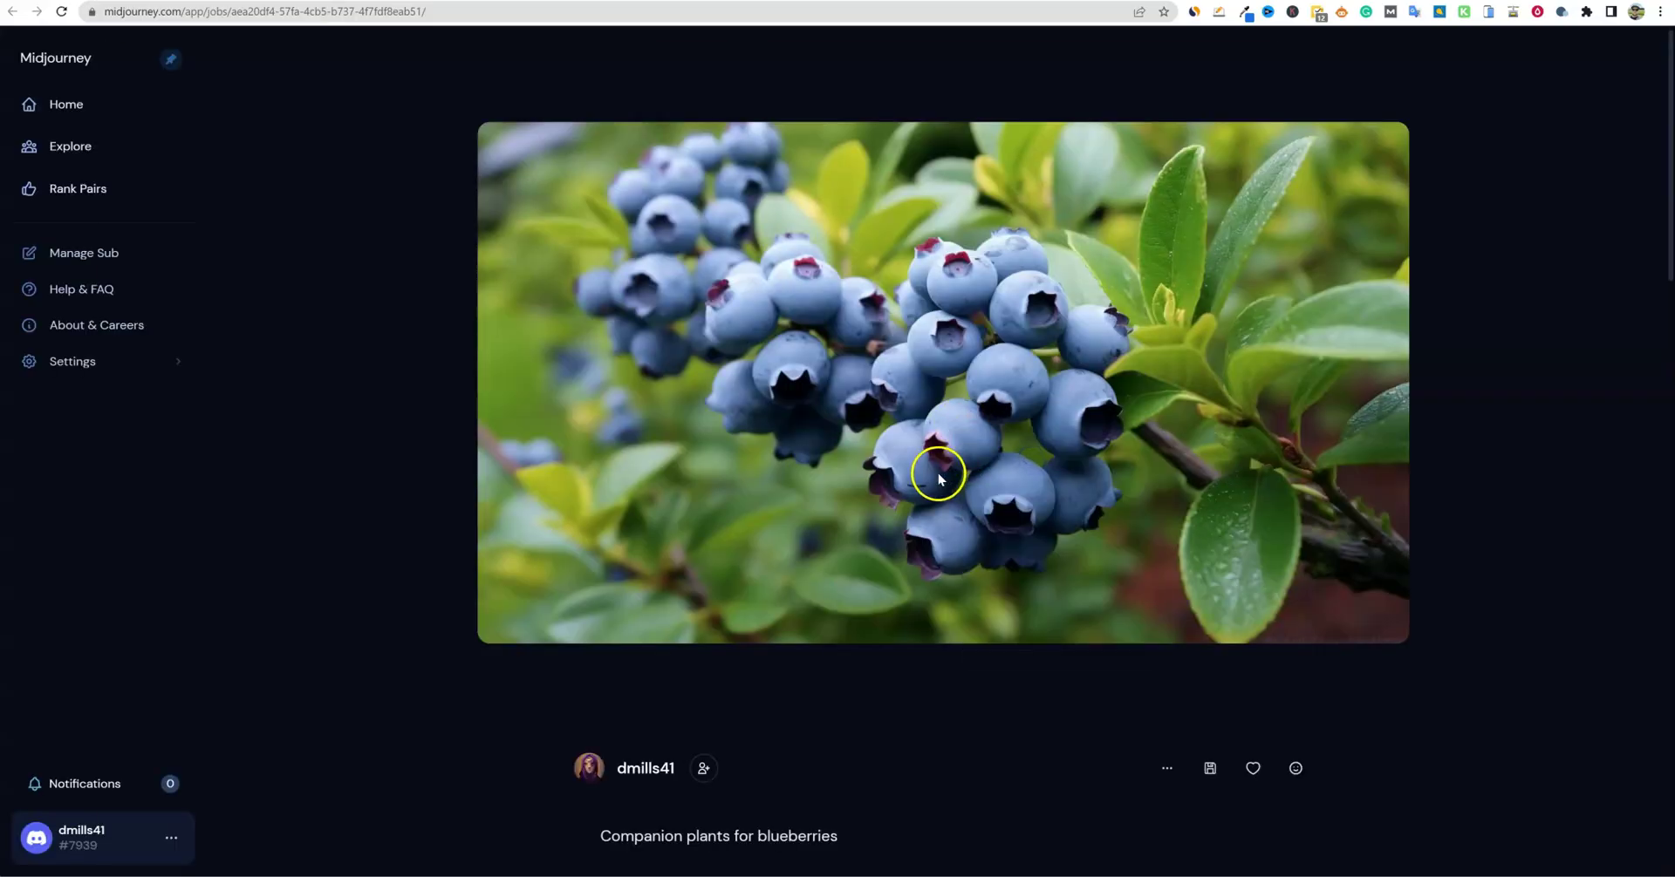
left_click(1134, 808)
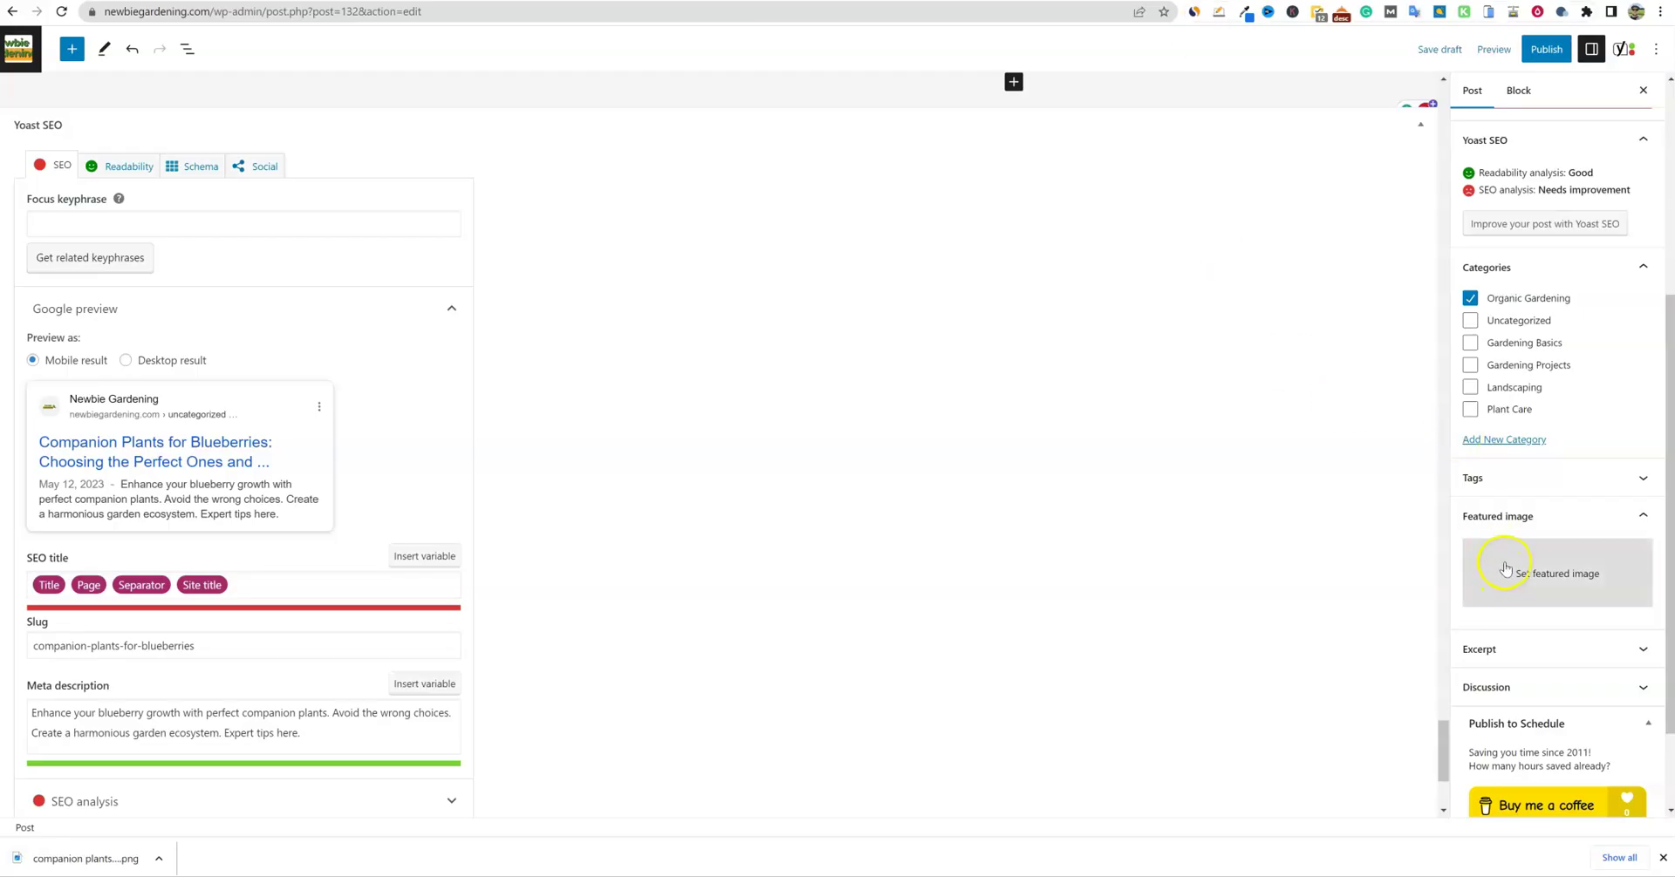
Step: Upload the downloaded companion plants PNG as the featured image with the alt text "companion plants for blueberries"
left_click(1505, 569)
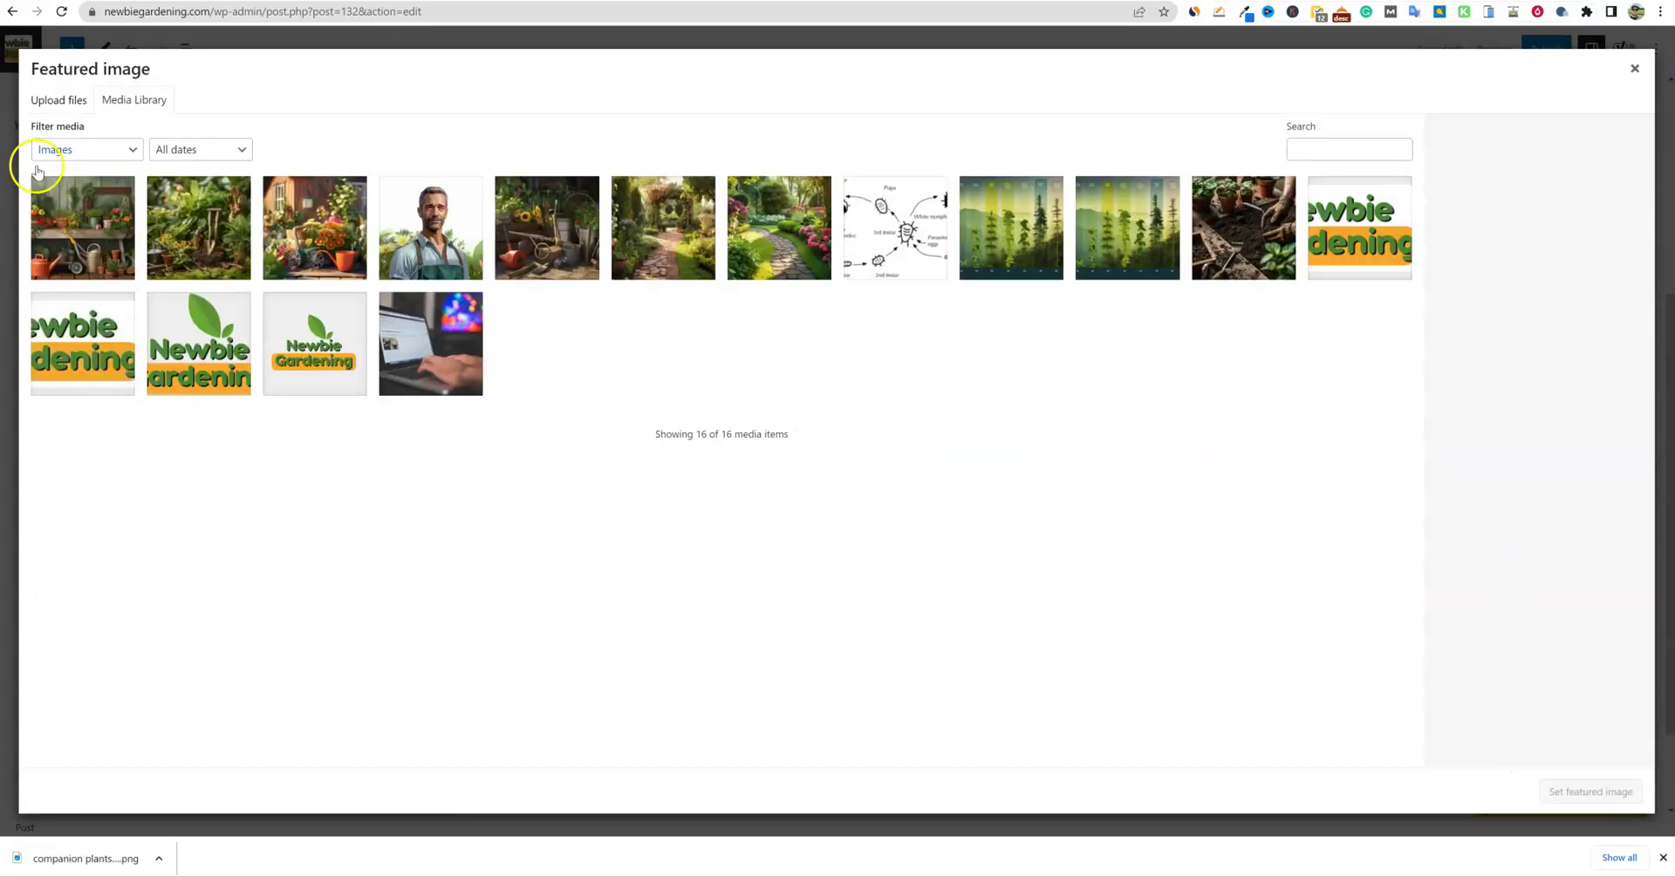
left_click(55, 100)
left_click_drag(98, 856, 1140, 620)
left_click(1562, 351)
type("companion plants for blueberries")
left_click(1589, 791)
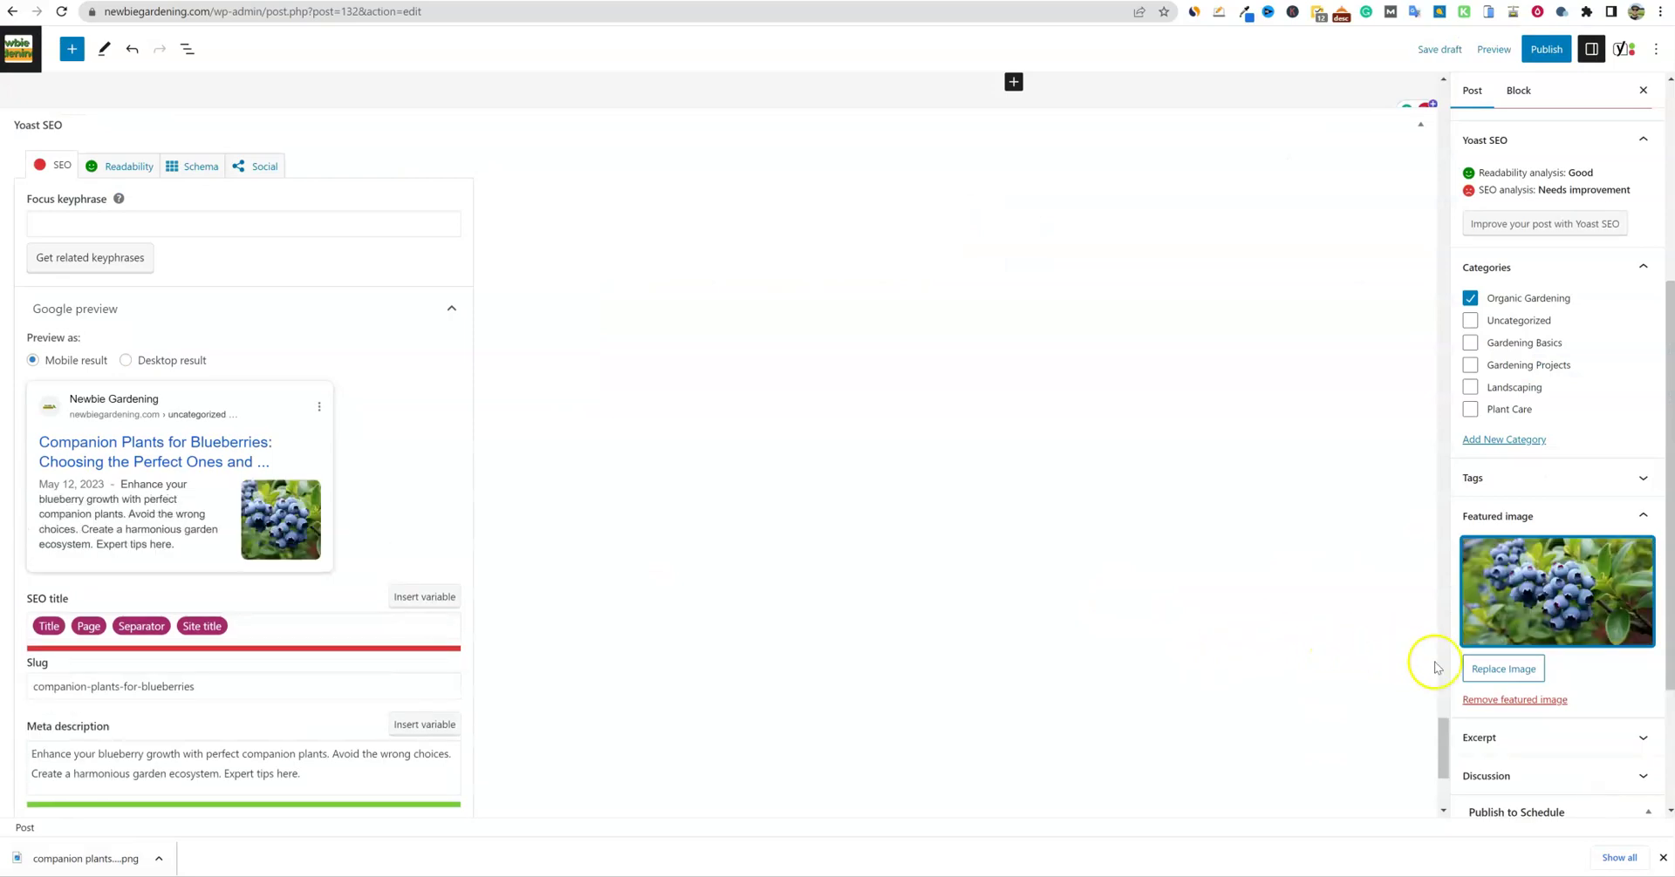
Step: Check the blueberry post's settings and permalink, and save the draft so its URL picks up the Organic Gardening category
scroll(1514, 743, "down", 2)
scroll(1509, 743, "up", 2)
scroll(1535, 746, "down", 2)
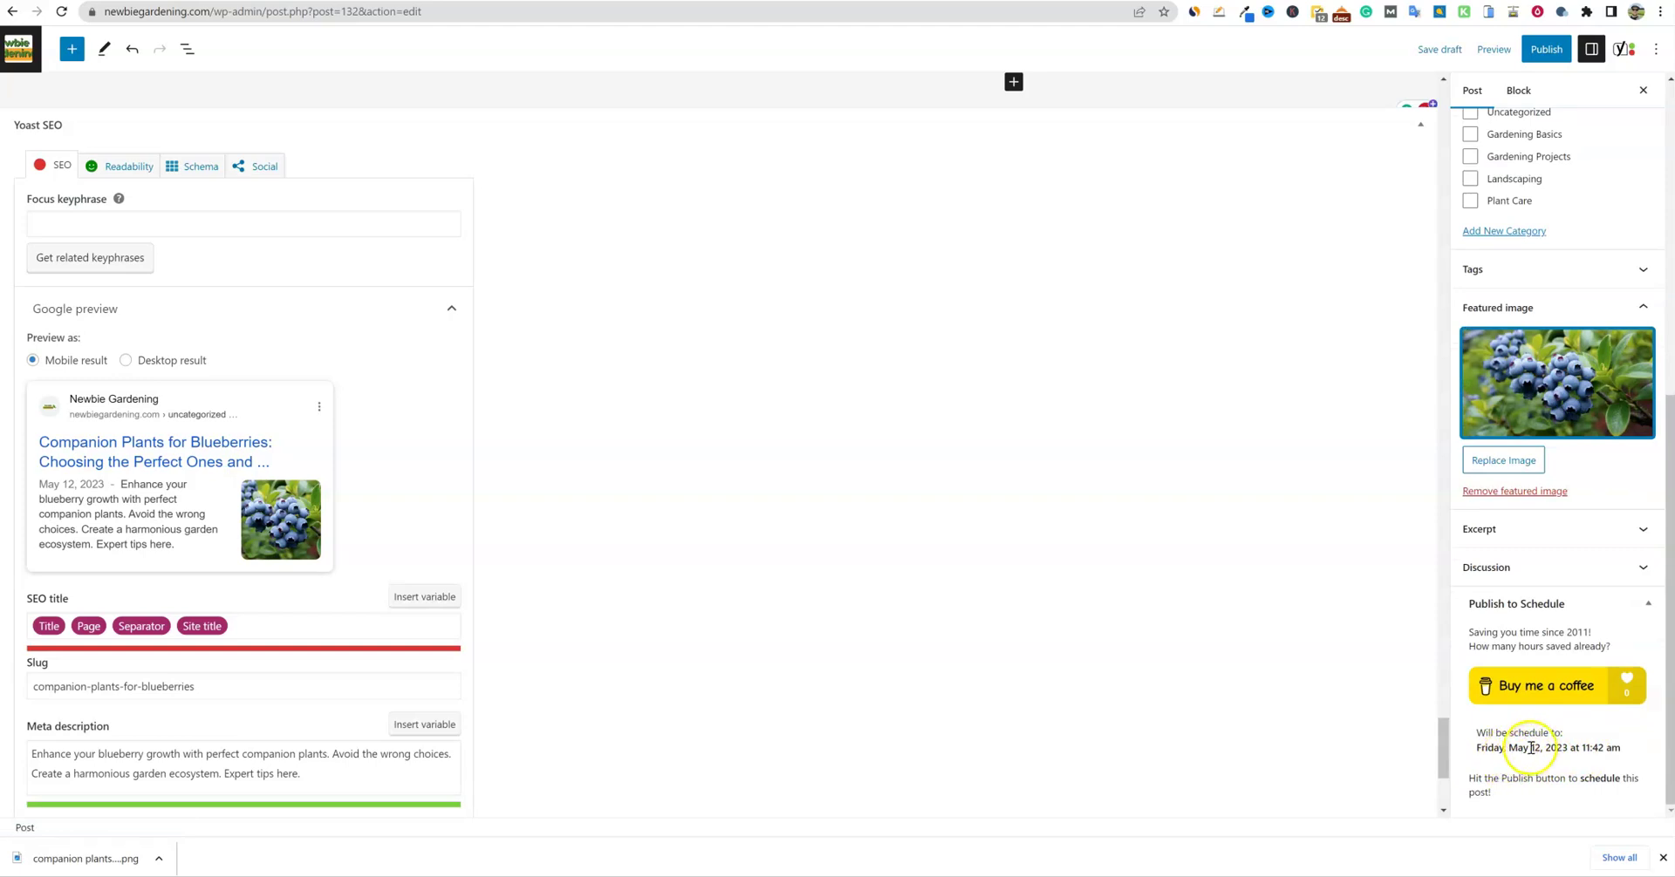
scroll(1580, 741, "up", 4)
scroll(1583, 737, "up", 1)
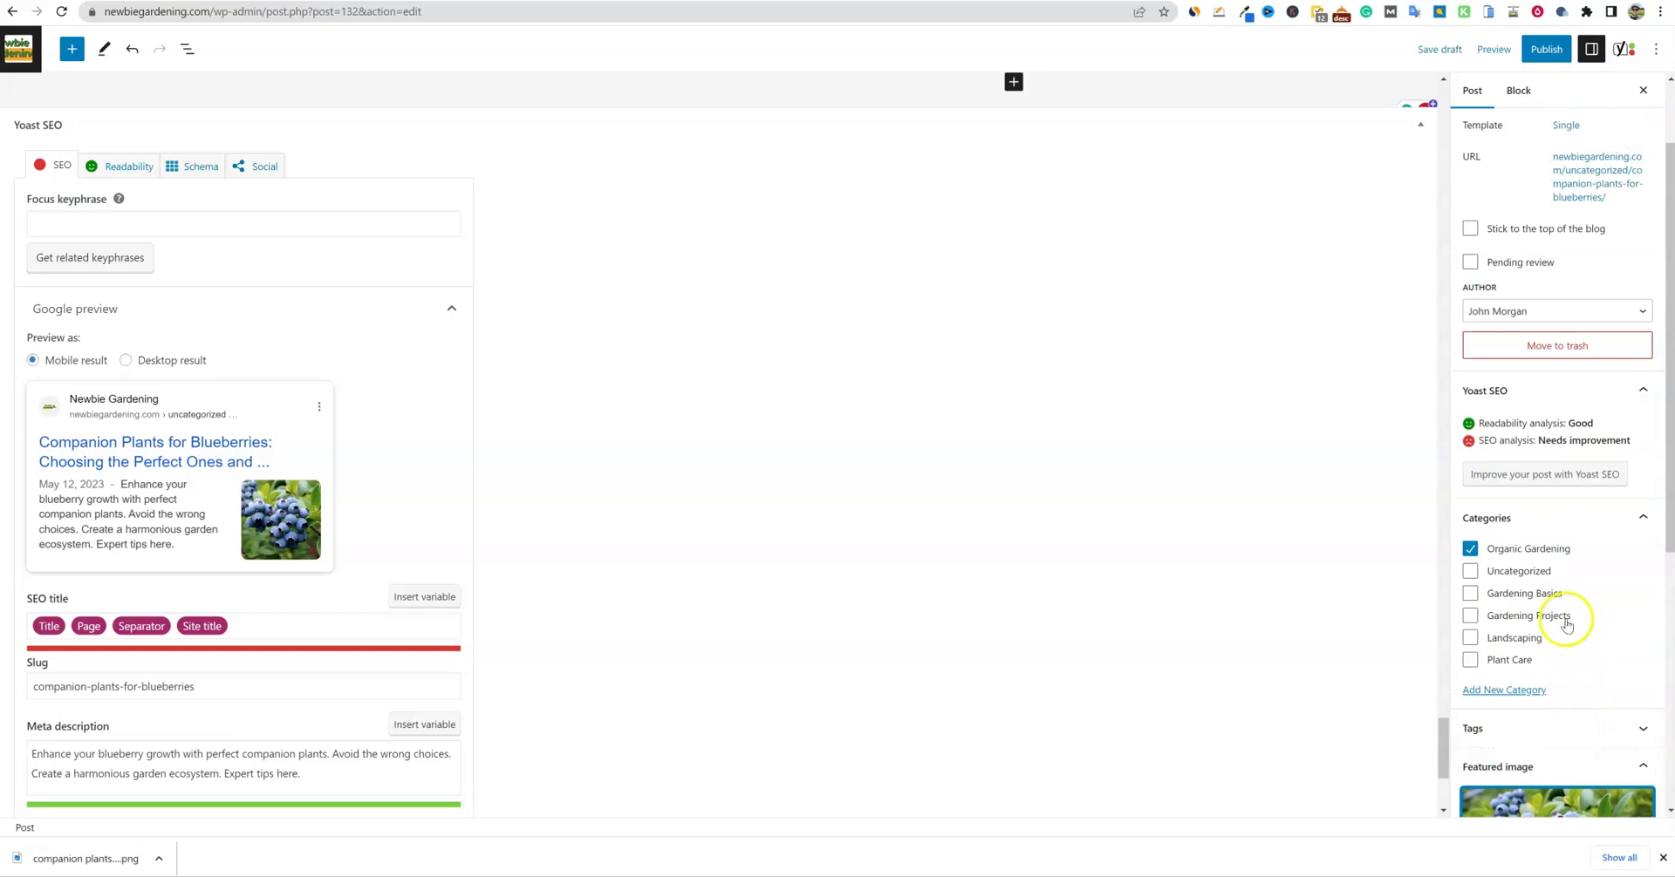
scroll(1535, 537, "up", 1)
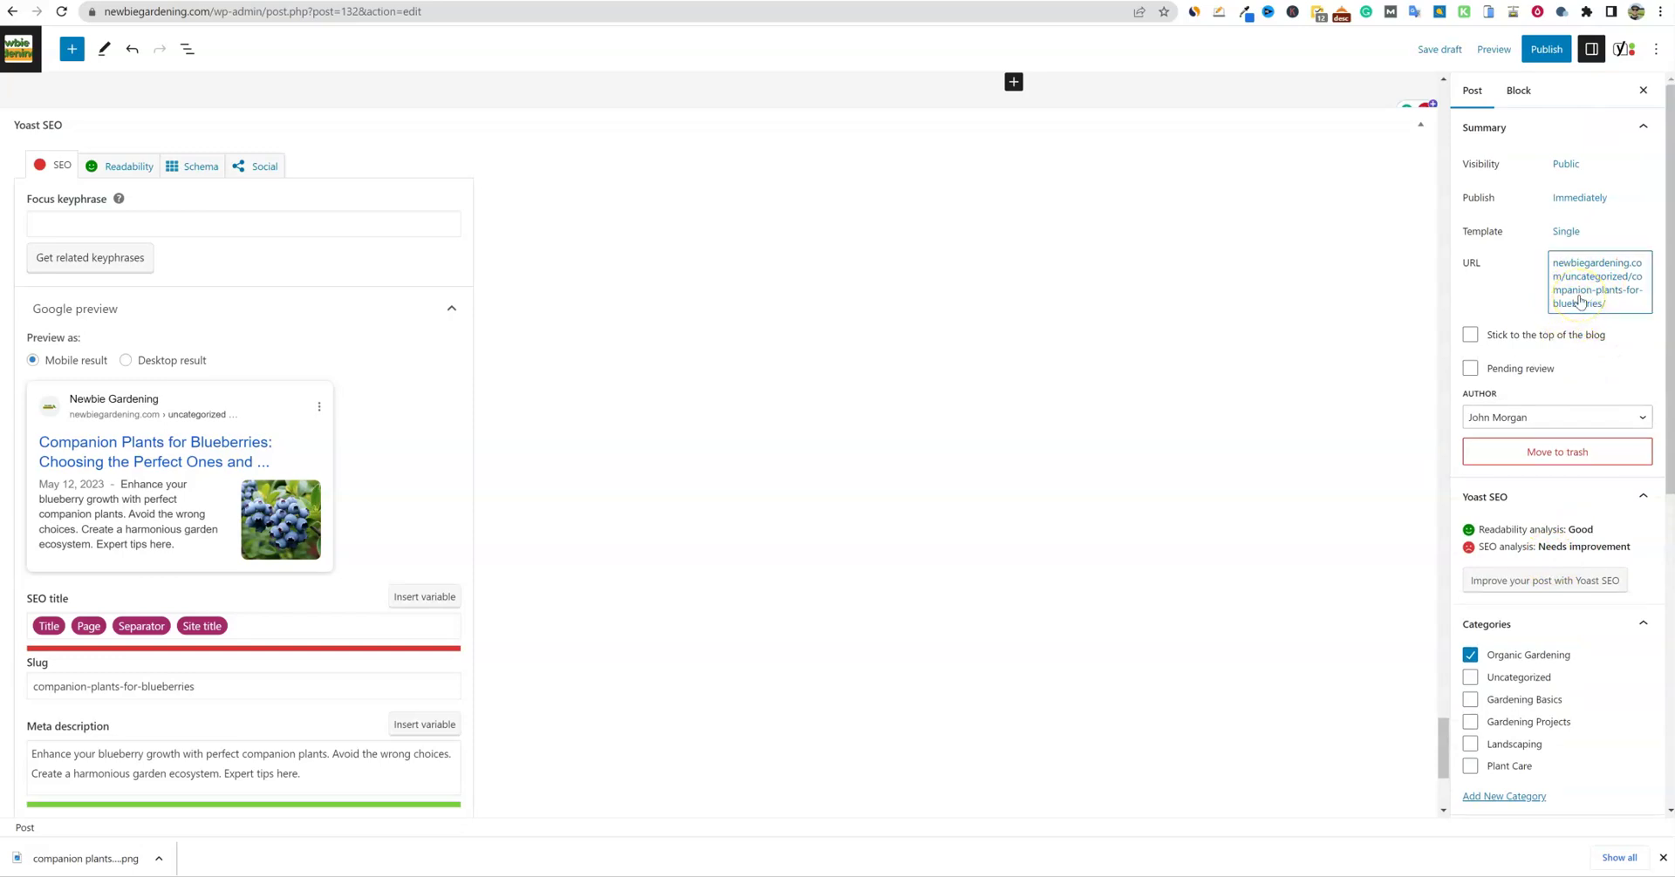
left_click(1579, 301)
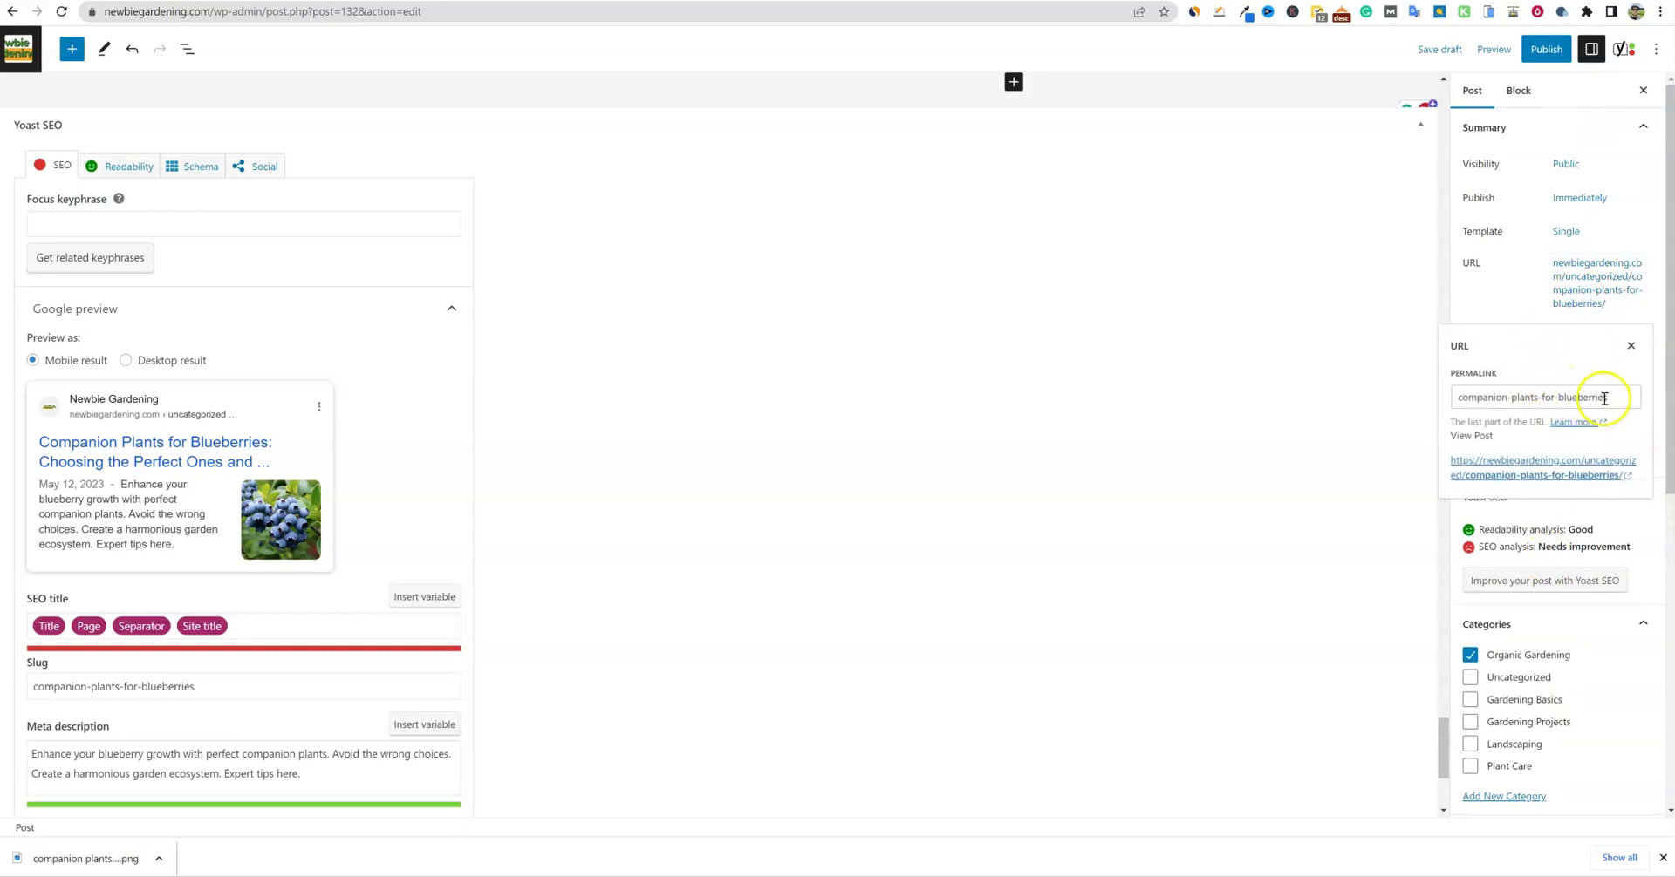
left_click(1436, 111)
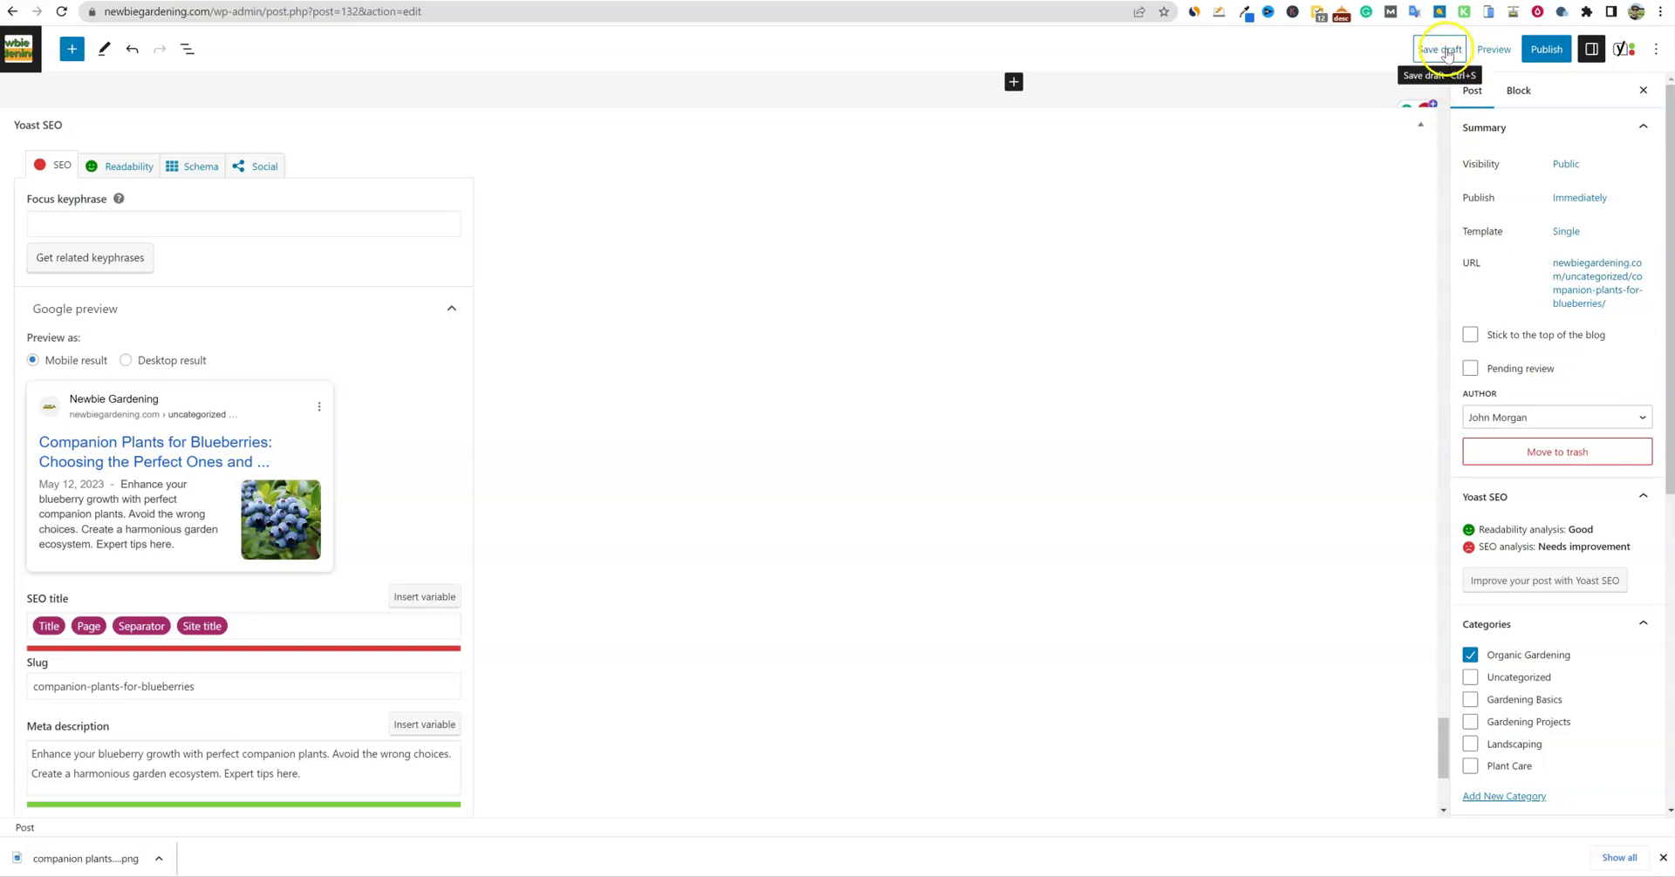
left_click(1443, 50)
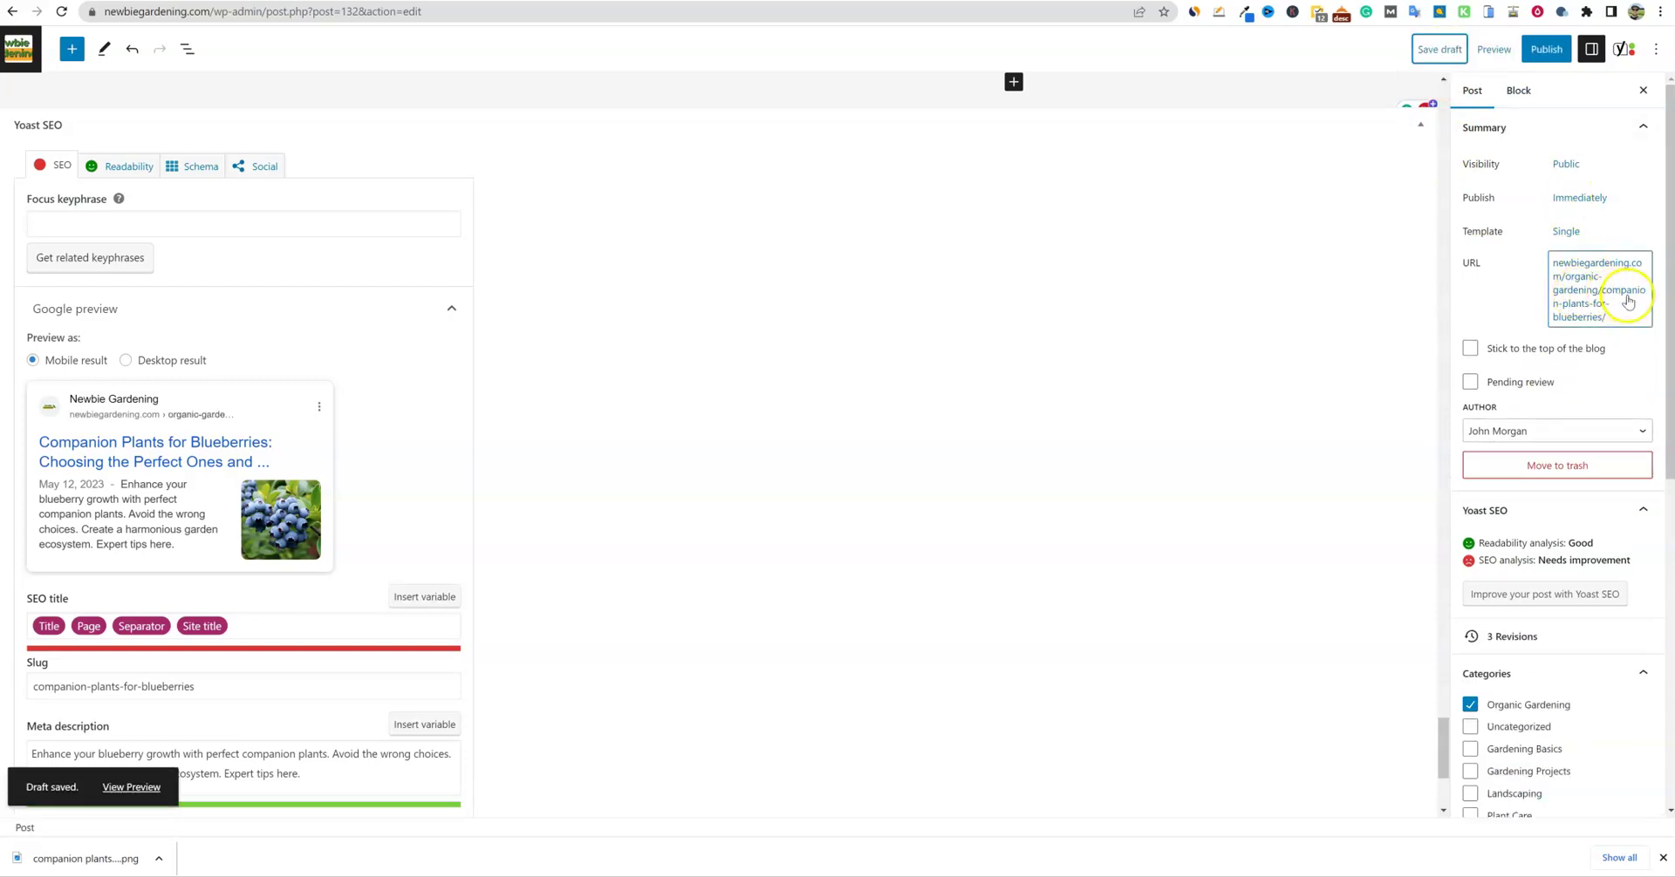
Step: Remove the Separator and Site title variables from the post's Yoast SEO title, keeping Title and Page
scroll(1576, 337, "down", 6)
scroll(329, 688, "down", 4)
scroll(279, 785, "up", 8)
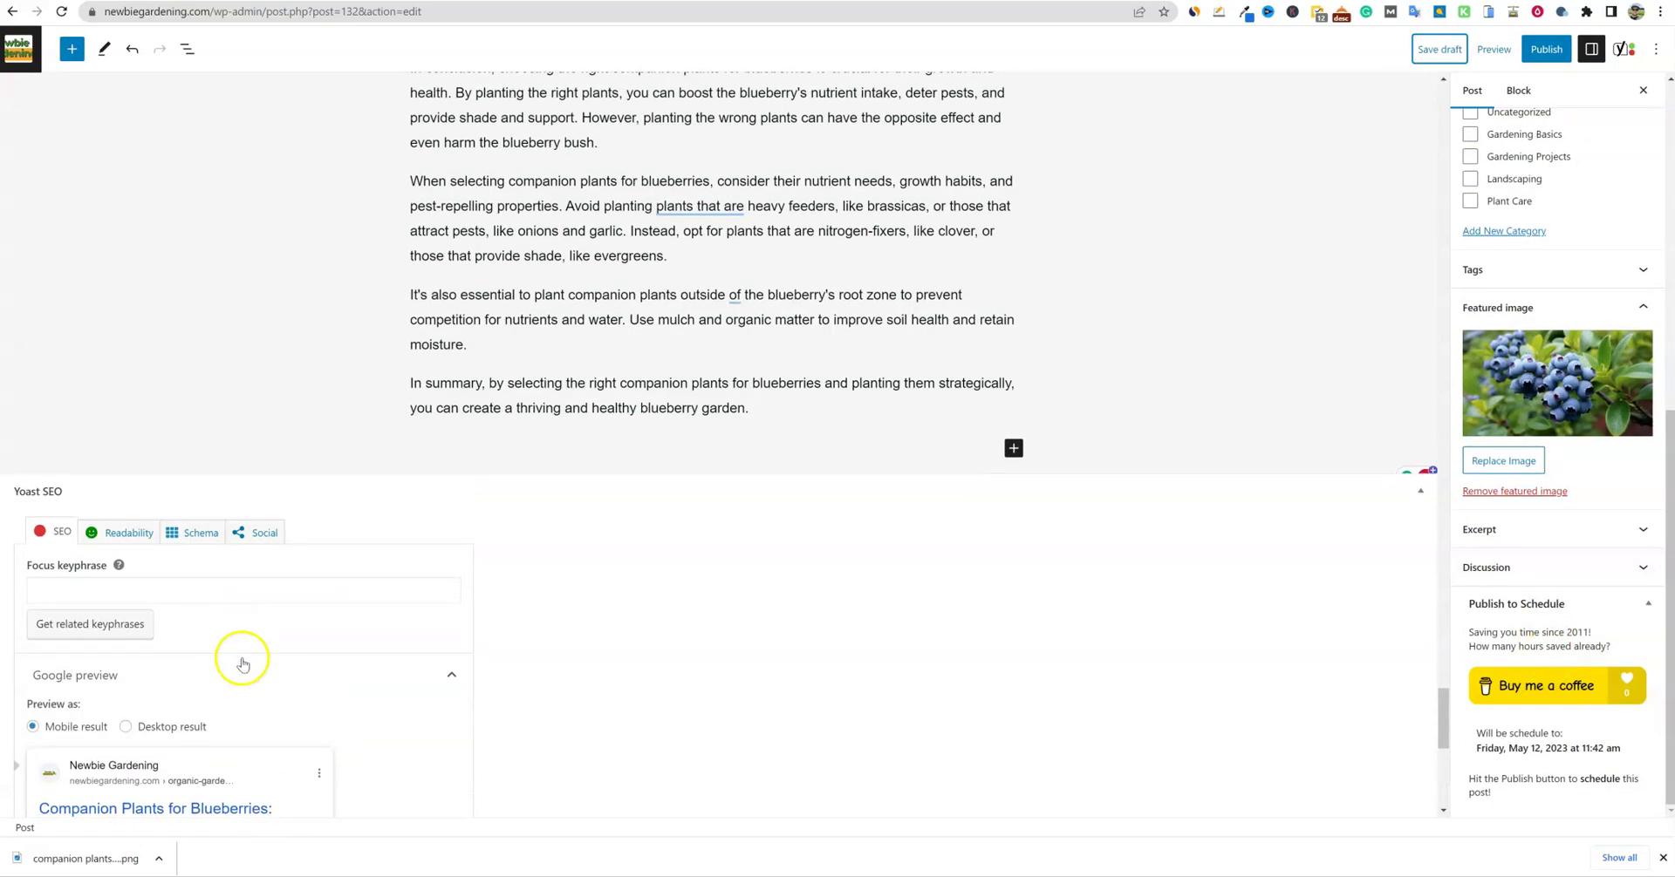
scroll(242, 665, "down", 3)
left_click(254, 684)
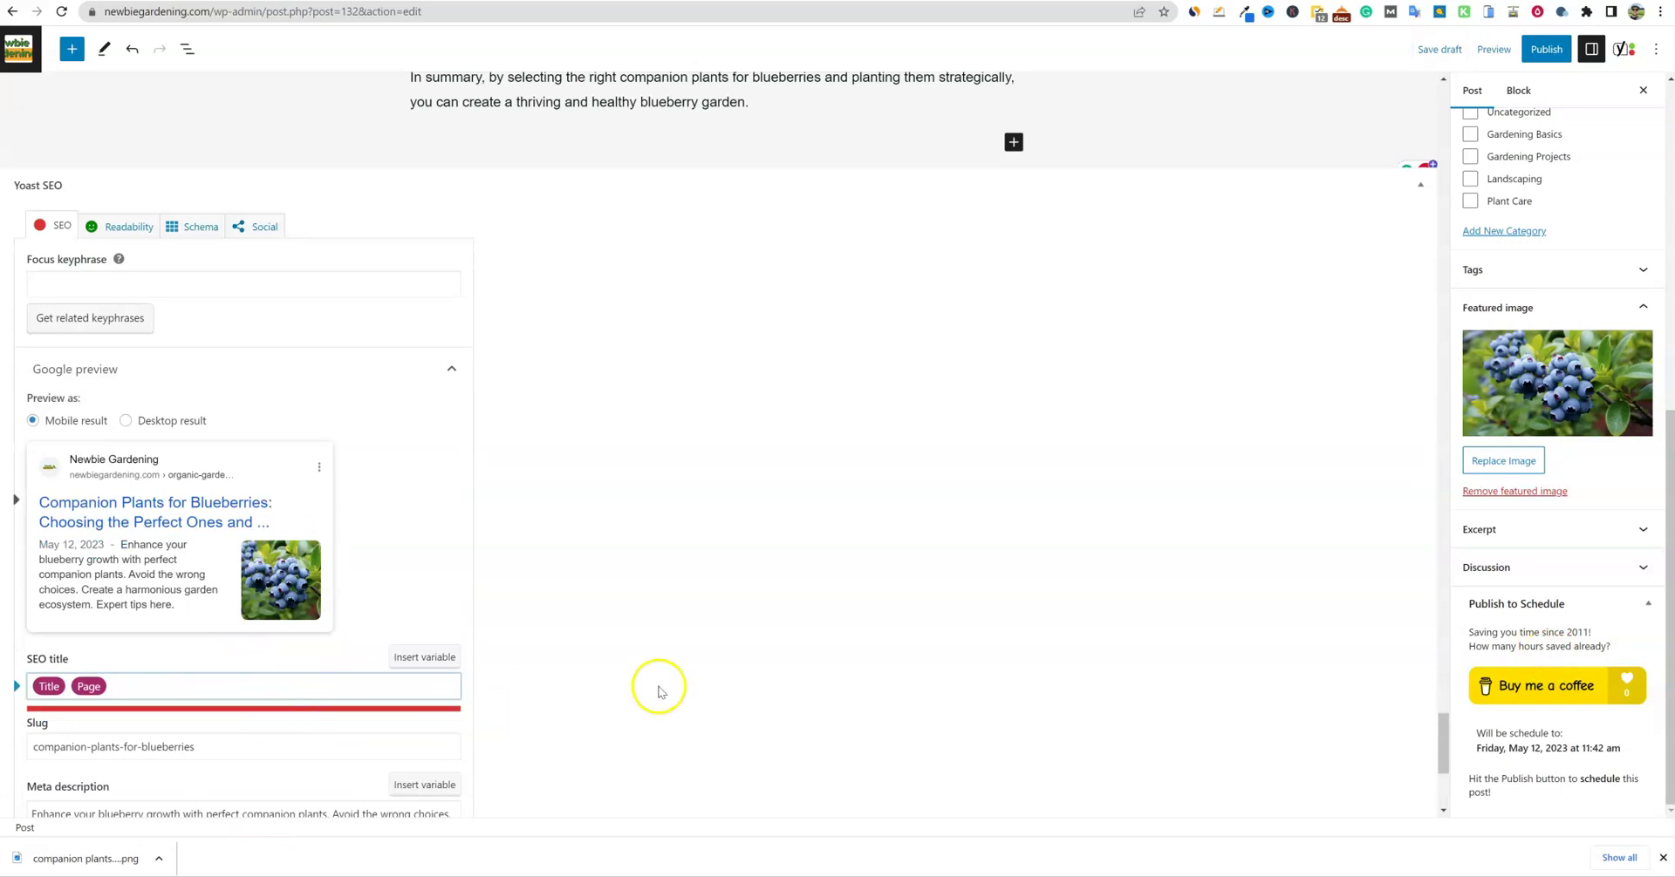
left_click(722, 654)
Step: Publish the blueberry companion plants post, confirming the pre-publish check
scroll(728, 668, "down", 3)
scroll(733, 670, "up", 10)
scroll(792, 619, "up", 4)
scroll(792, 619, "up", 15)
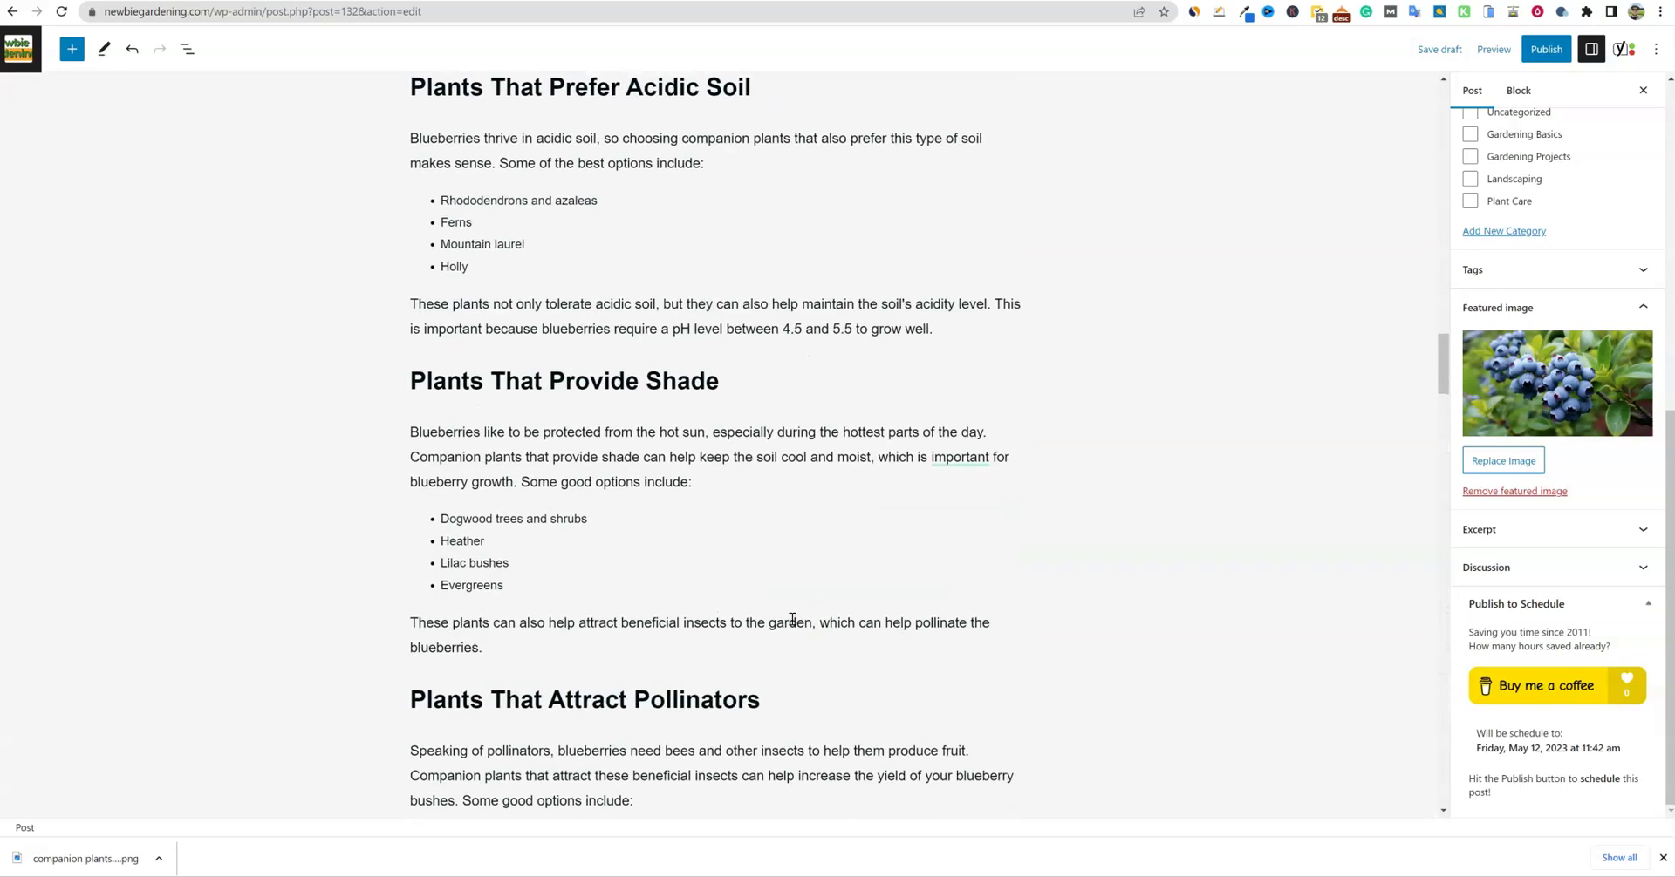
scroll(792, 619, "up", 5)
scroll(1525, 349, "up", 7)
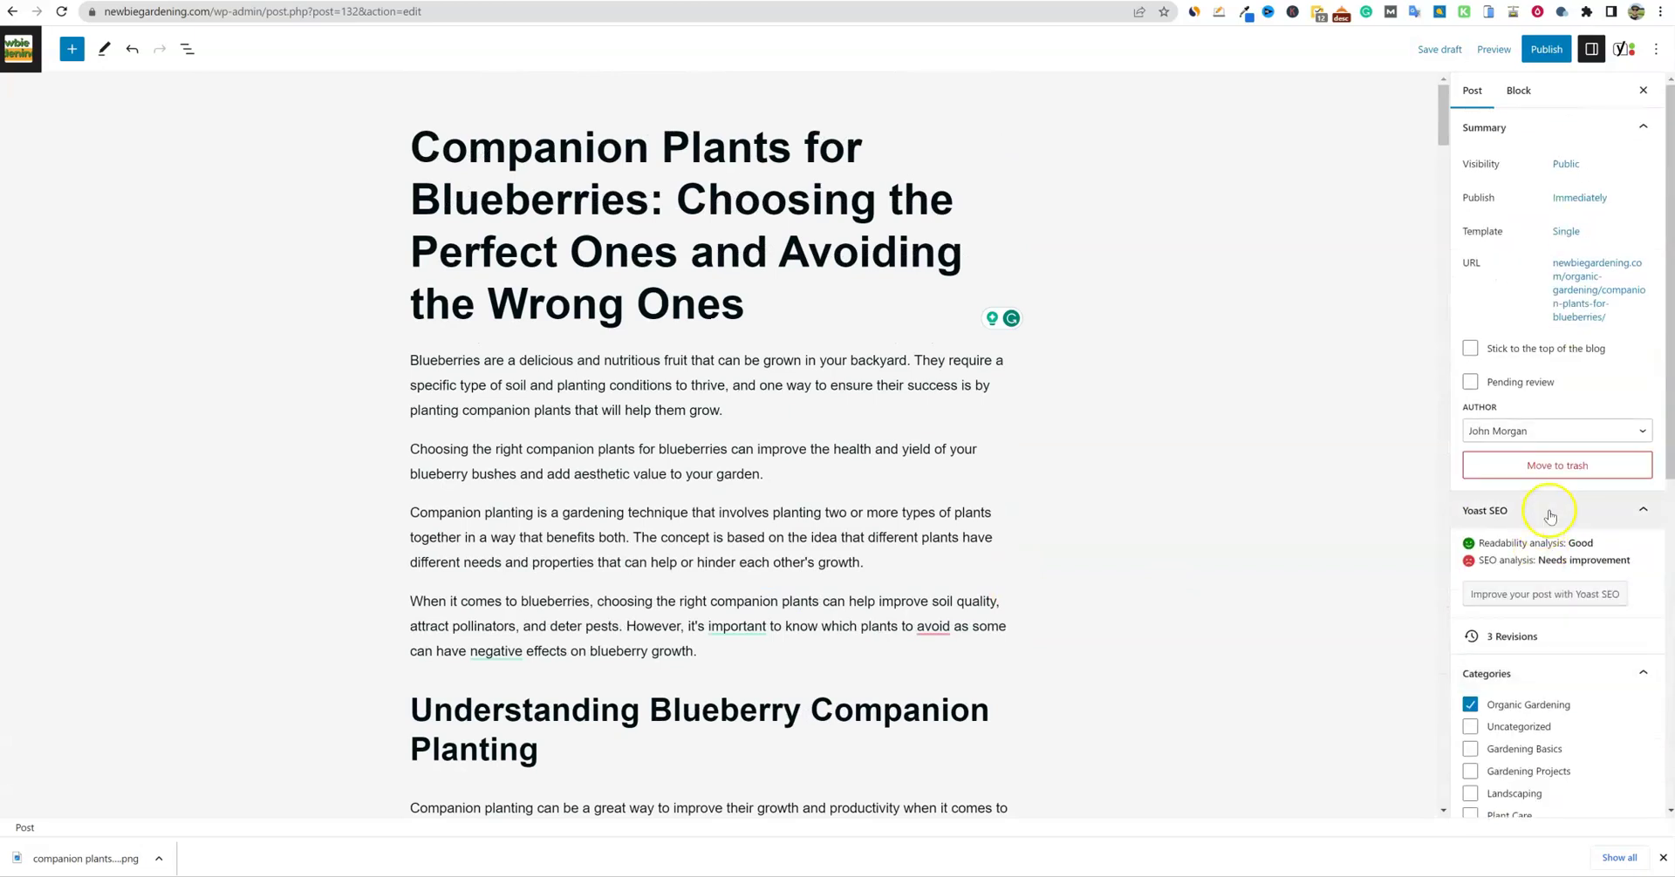
left_click(1537, 49)
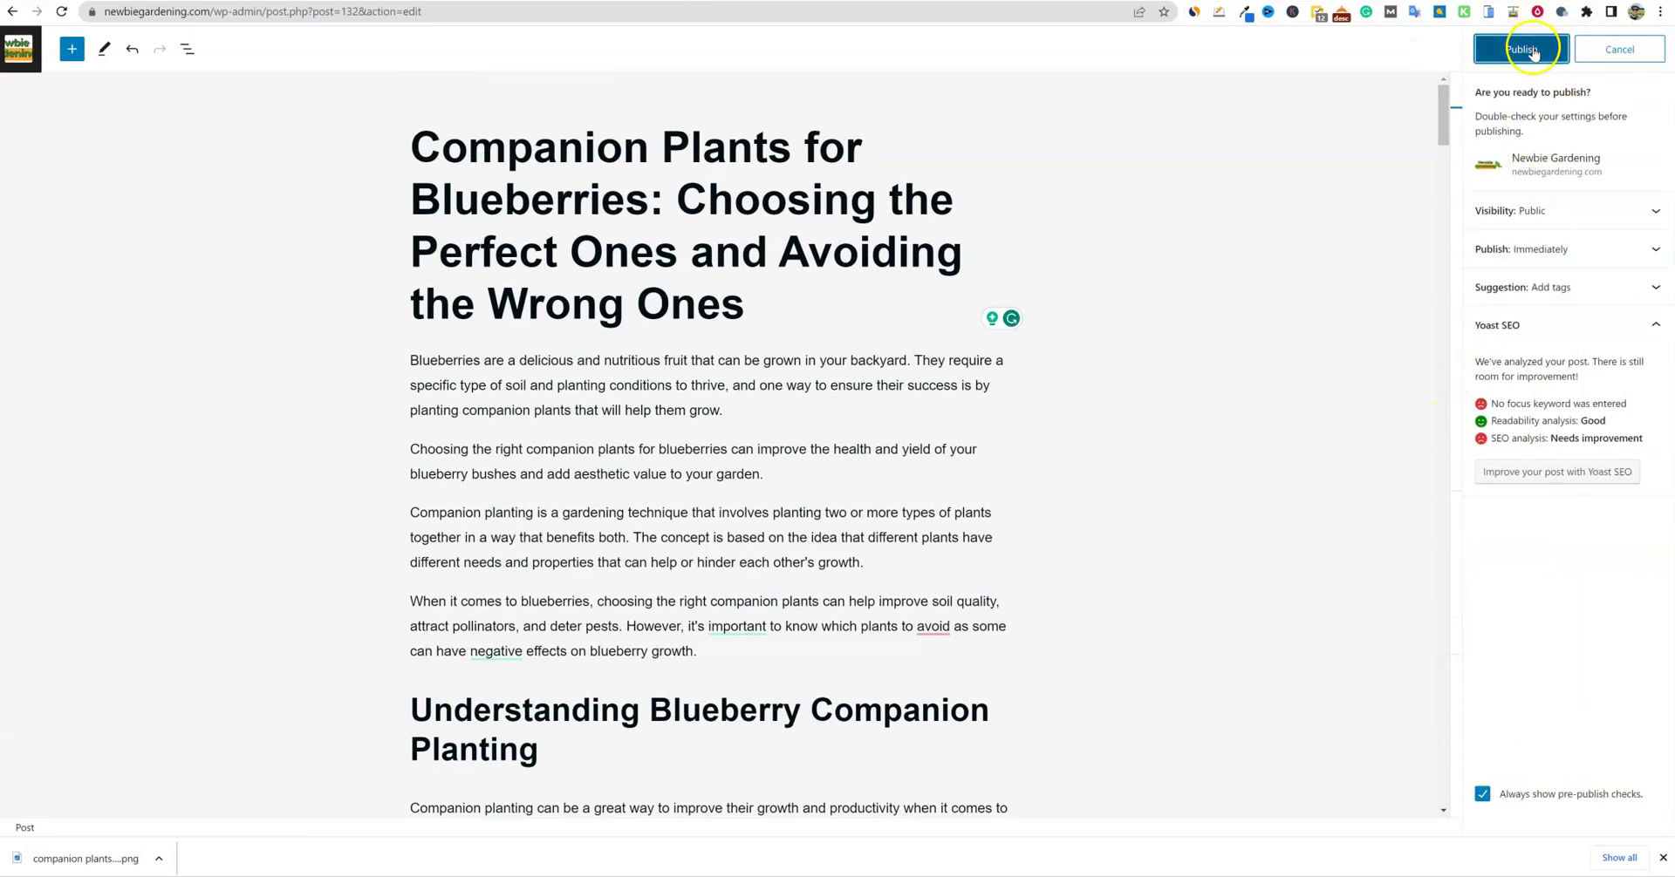
left_click(1532, 50)
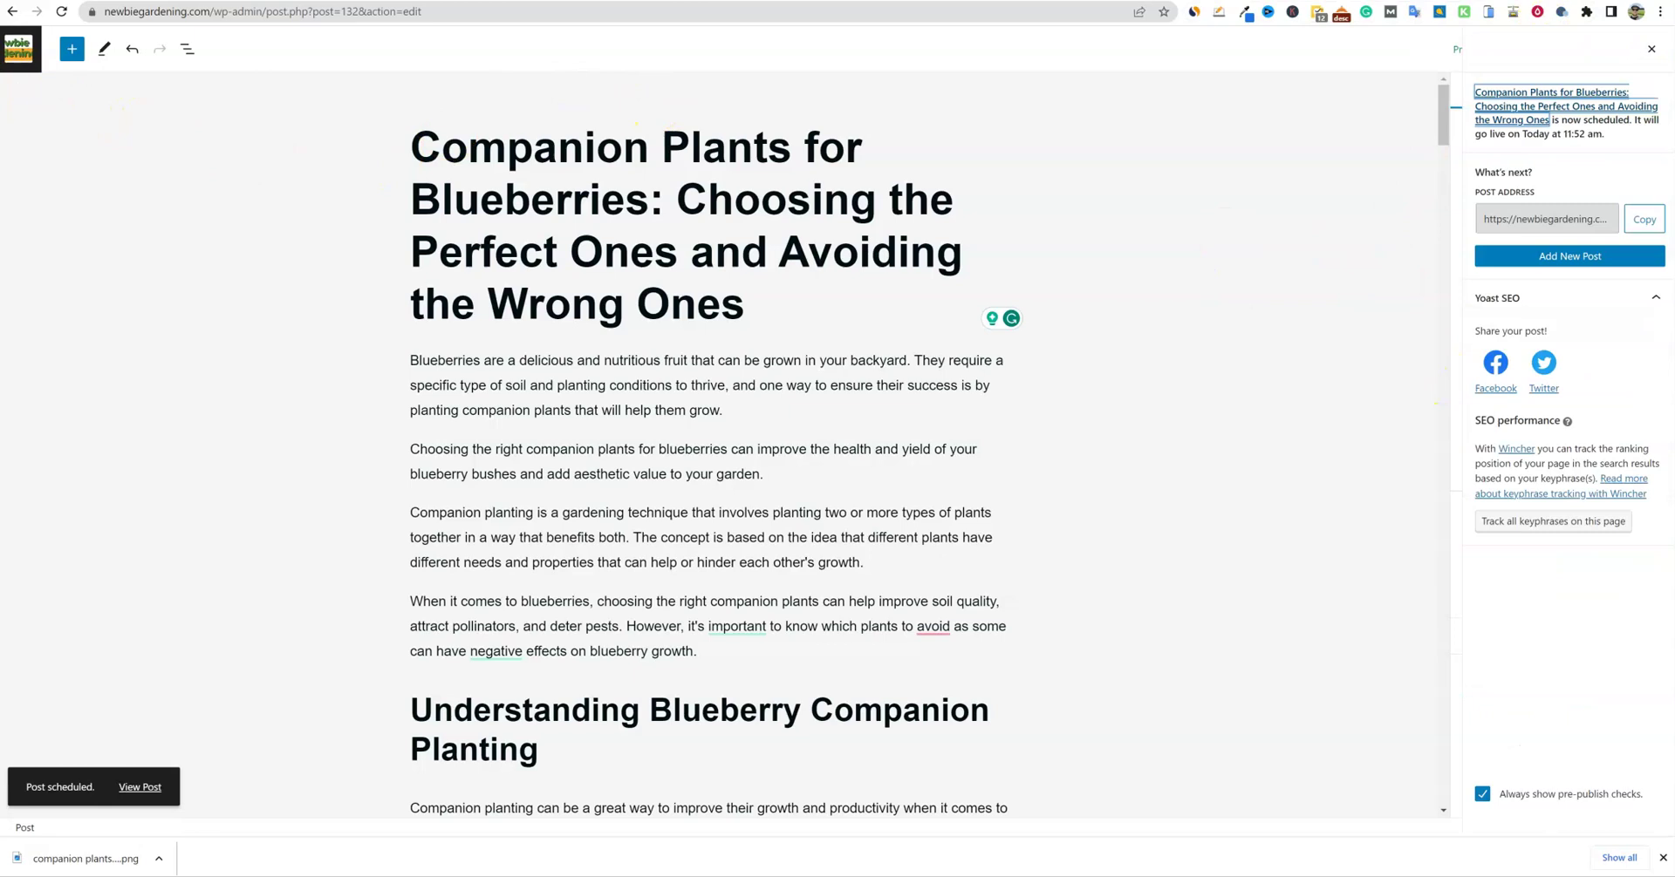
Step: Return to the list of all posts and view the scheduled posts and the drafts
left_click(19, 49)
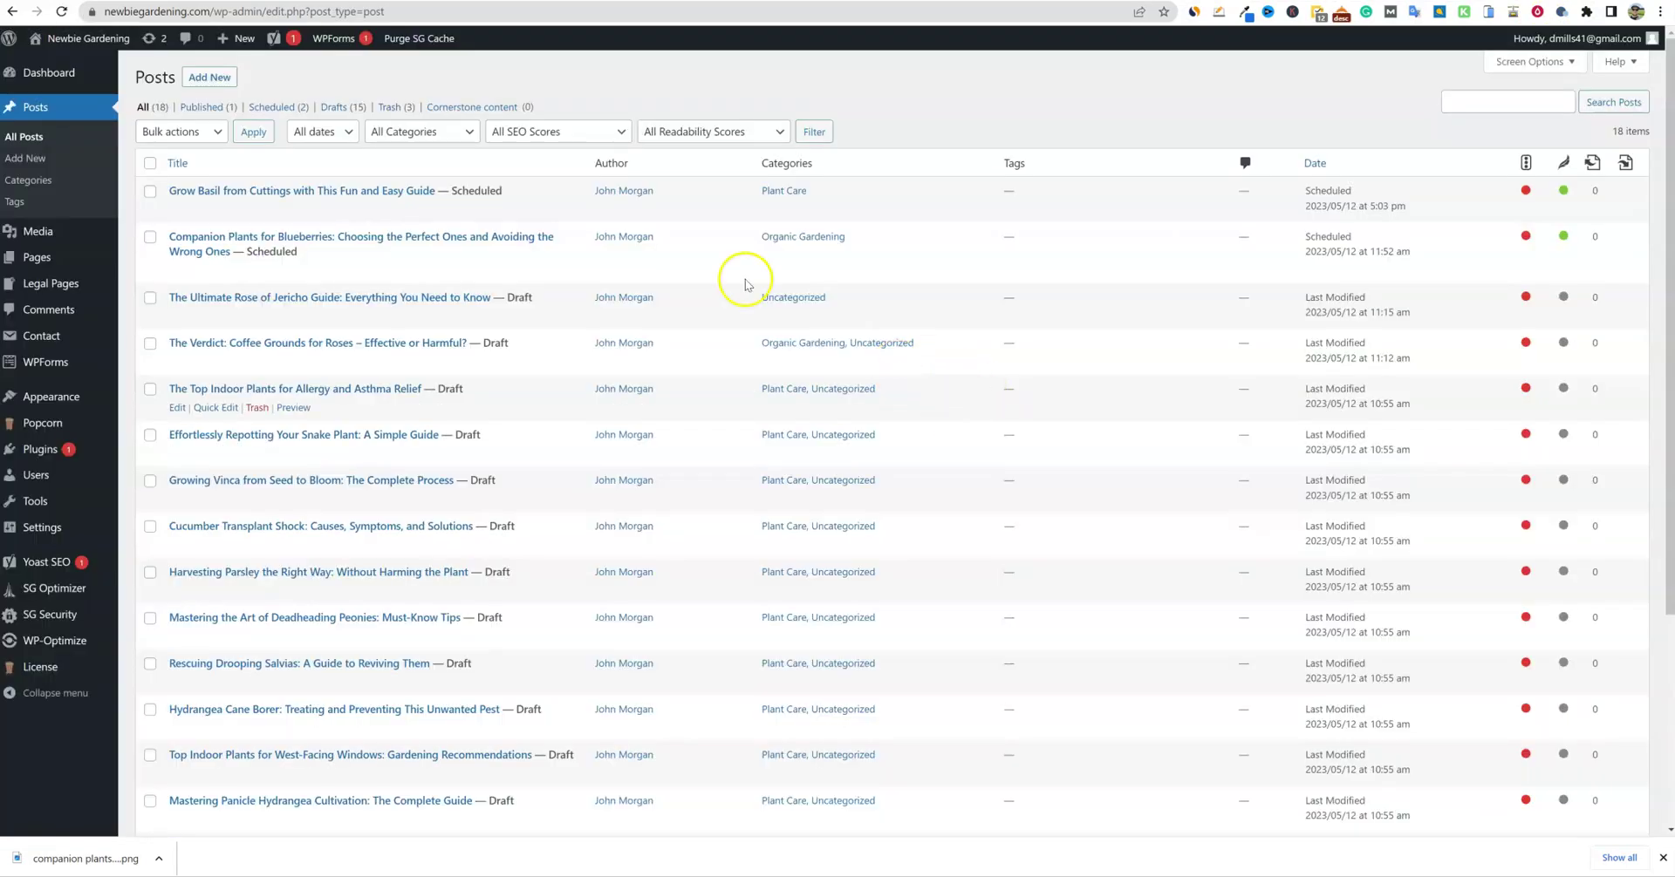
left_click(276, 106)
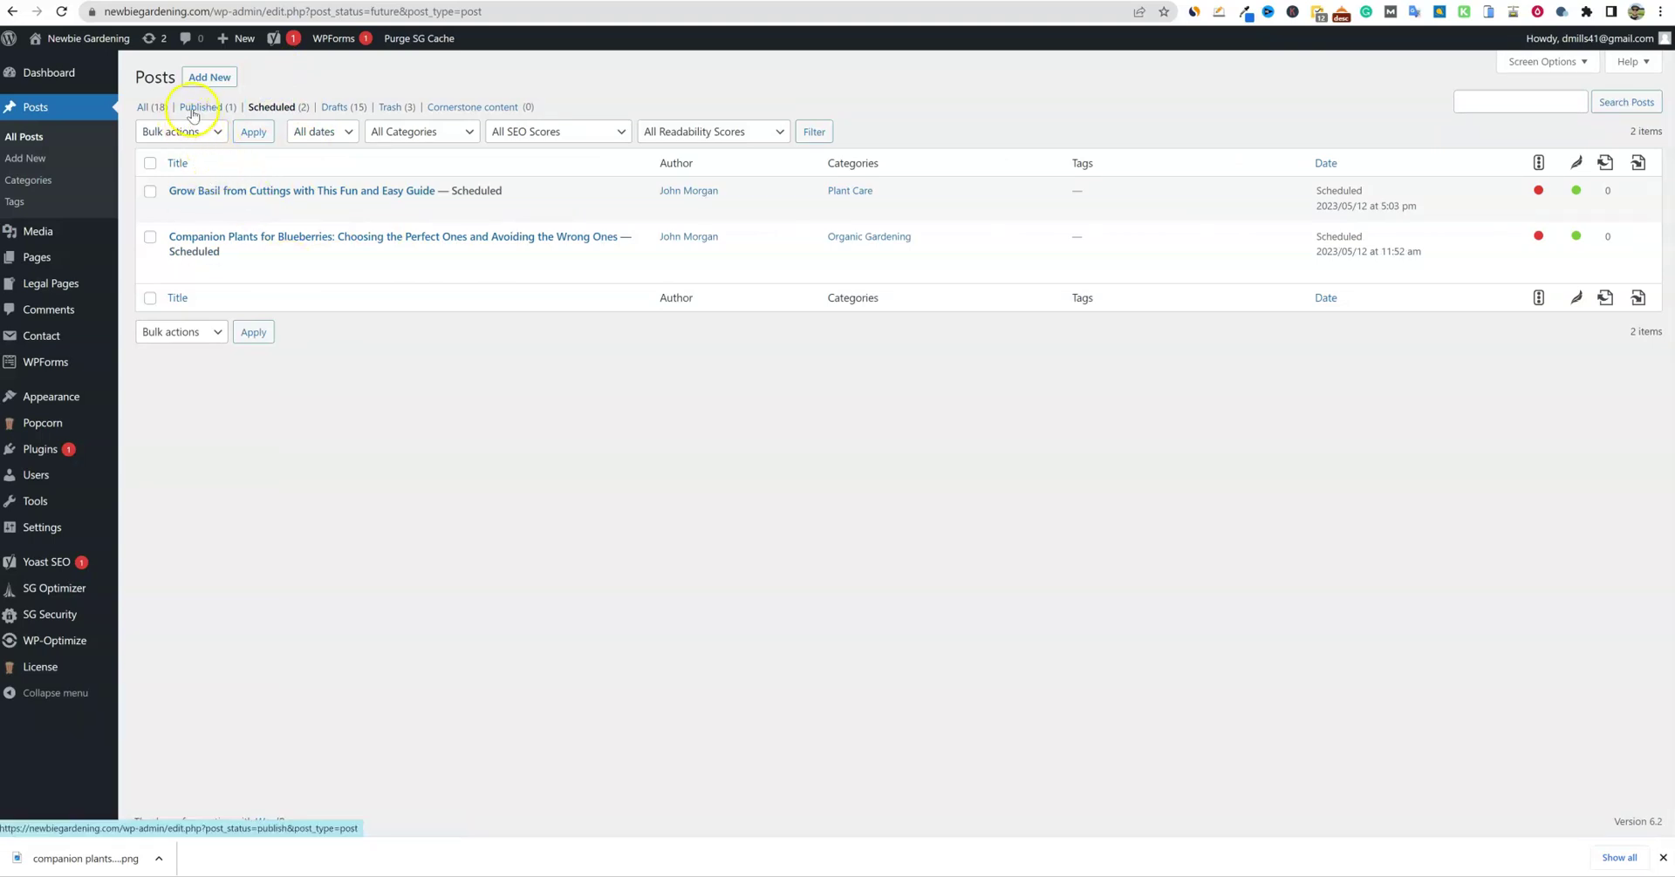
left_click(339, 108)
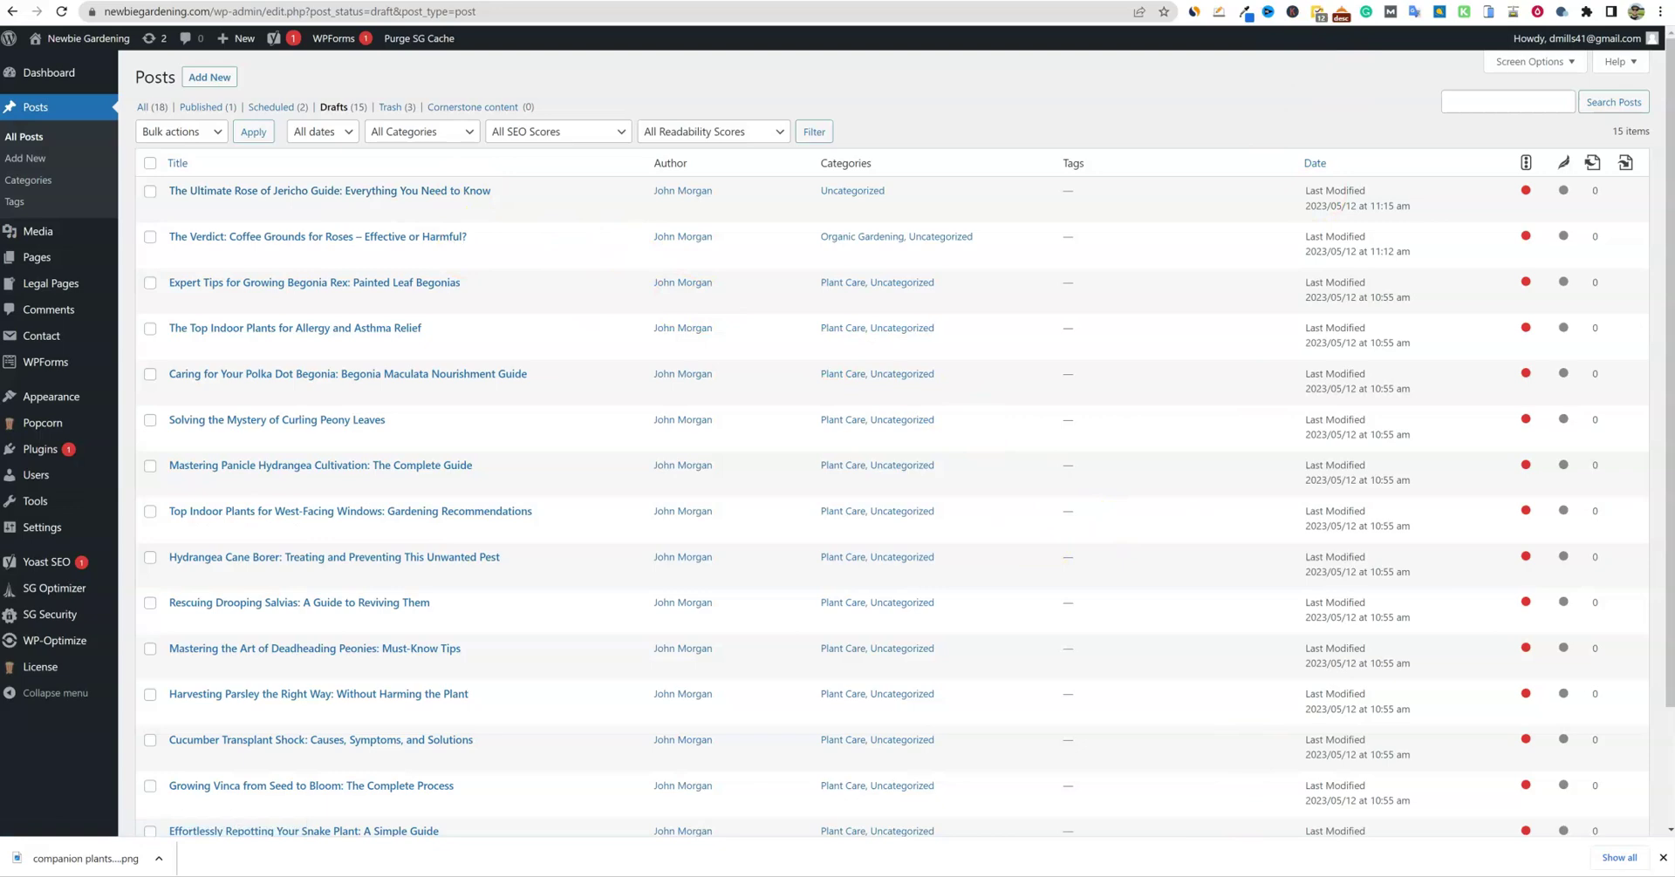
Step: Switch to the Excel article sheet and examine the "The Ultimate Rose of Jericho Guide" row and its neighbours
key("alt+Tab")
scroll(964, 474, "up", 10)
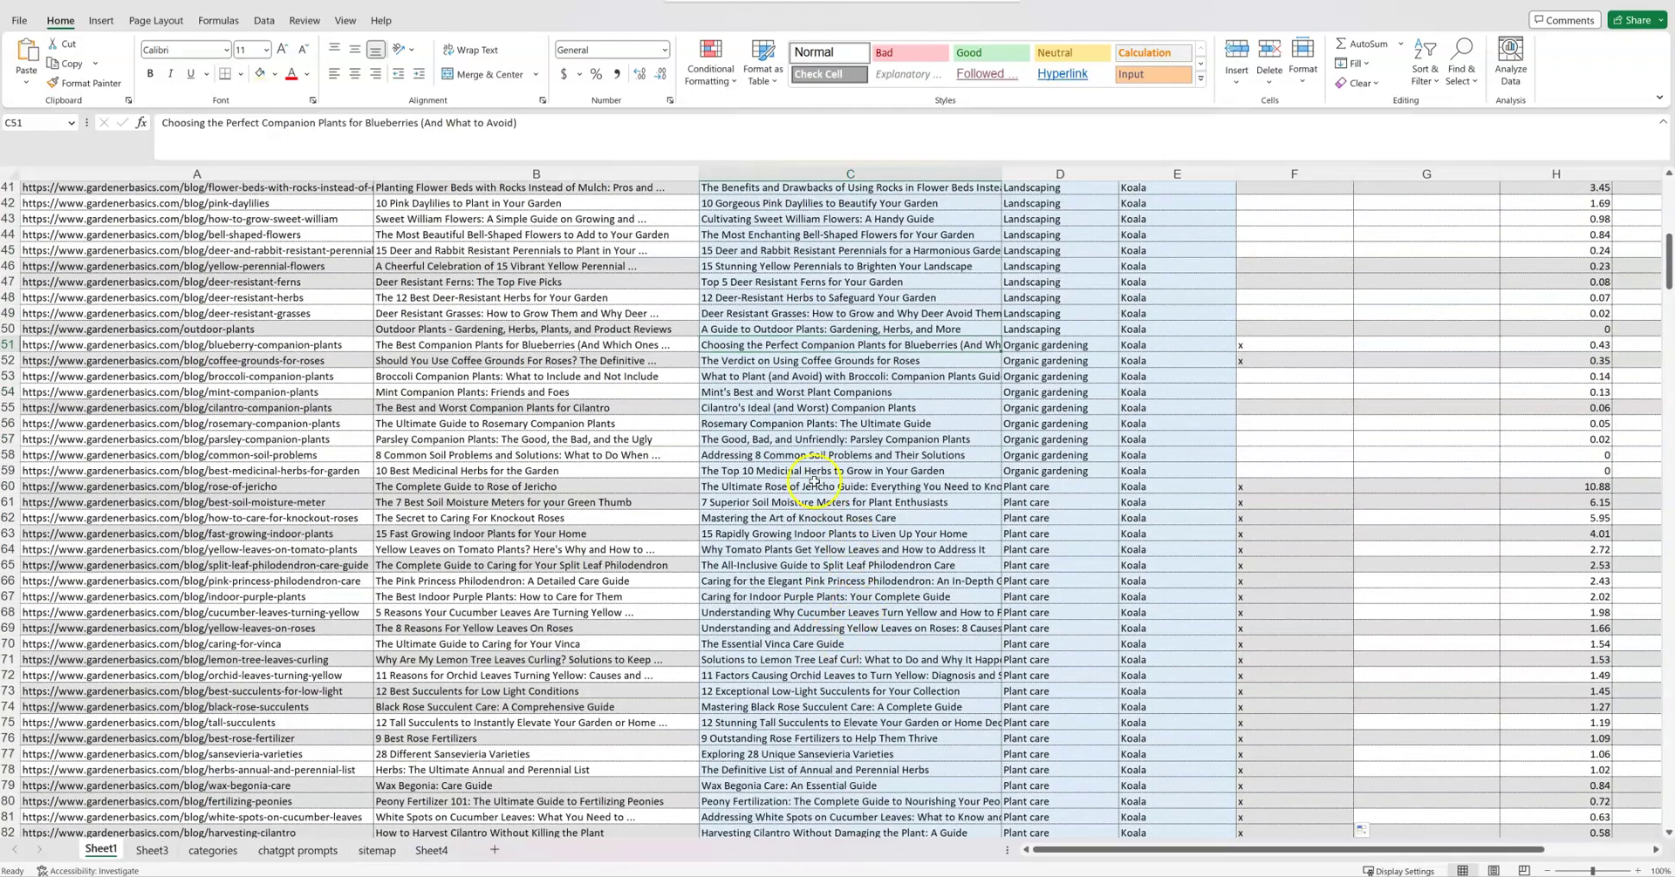
scroll(1010, 478, "down", 1)
left_click(843, 477)
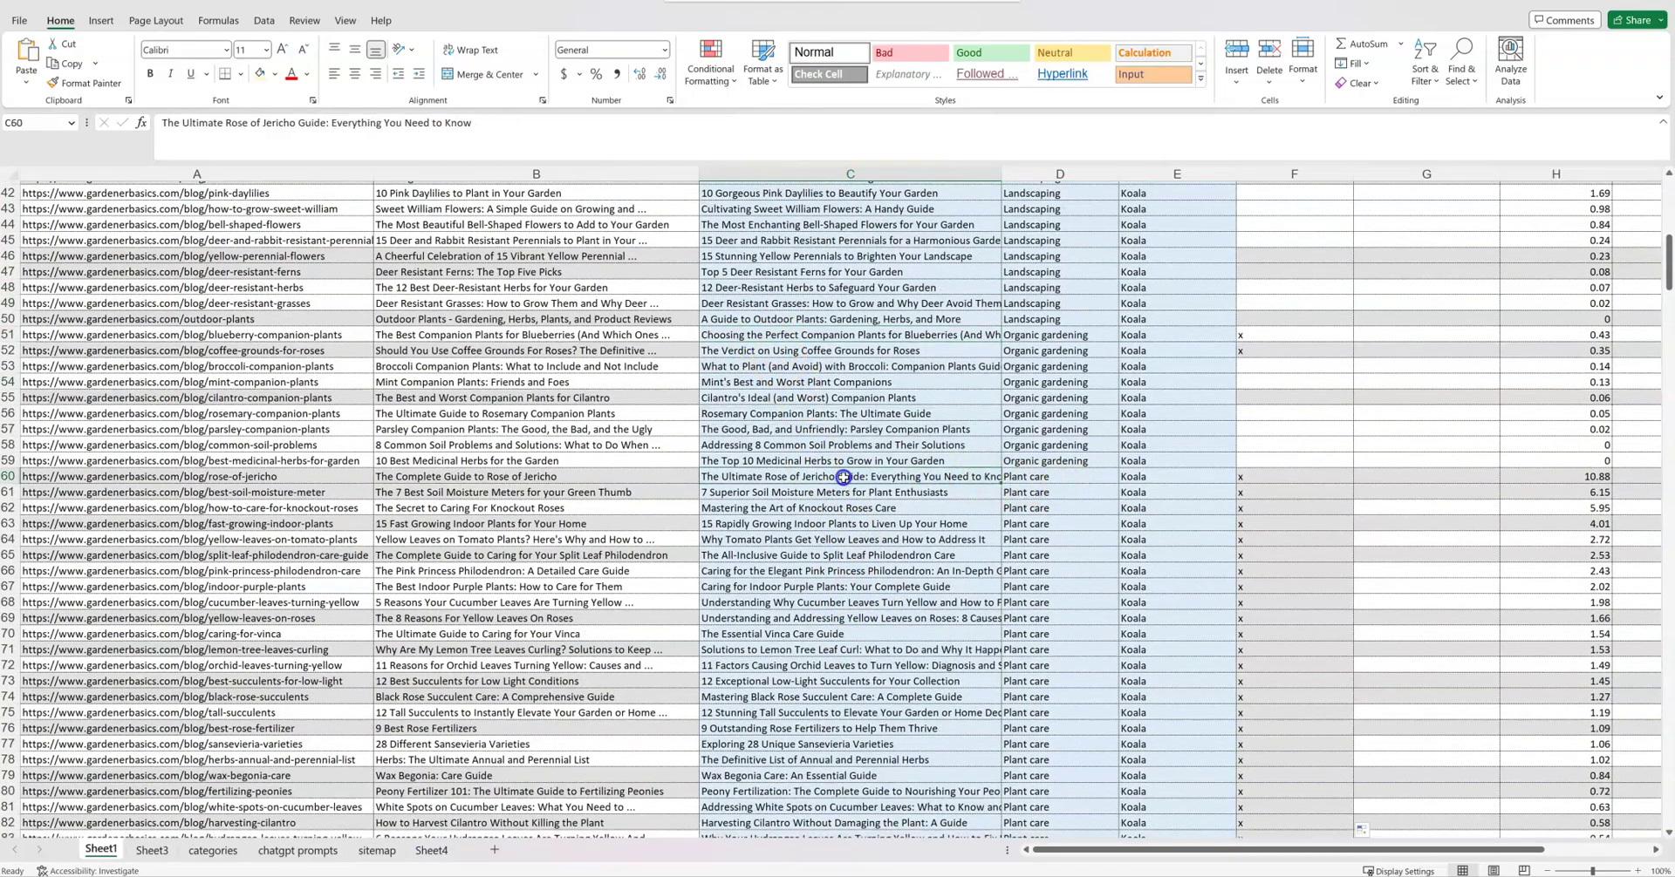
left_click_drag(1017, 472, 952, 476)
scroll(953, 476, "down", 1)
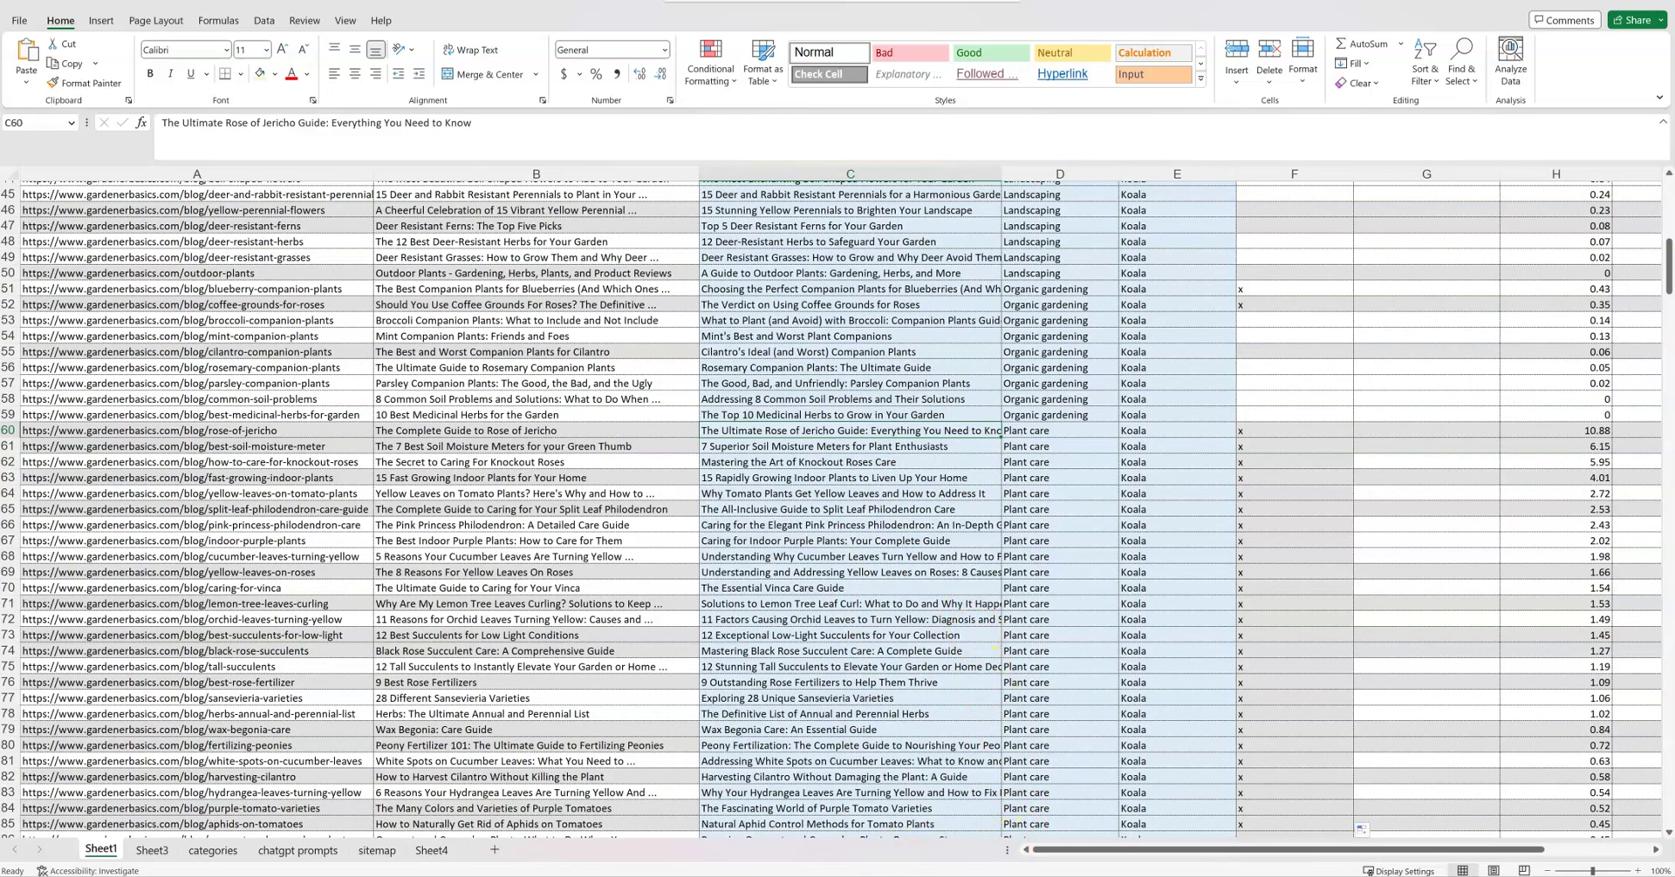
Step: Switch back to WordPress in Chrome and look through the list of draft posts
mouse_move(820, 876)
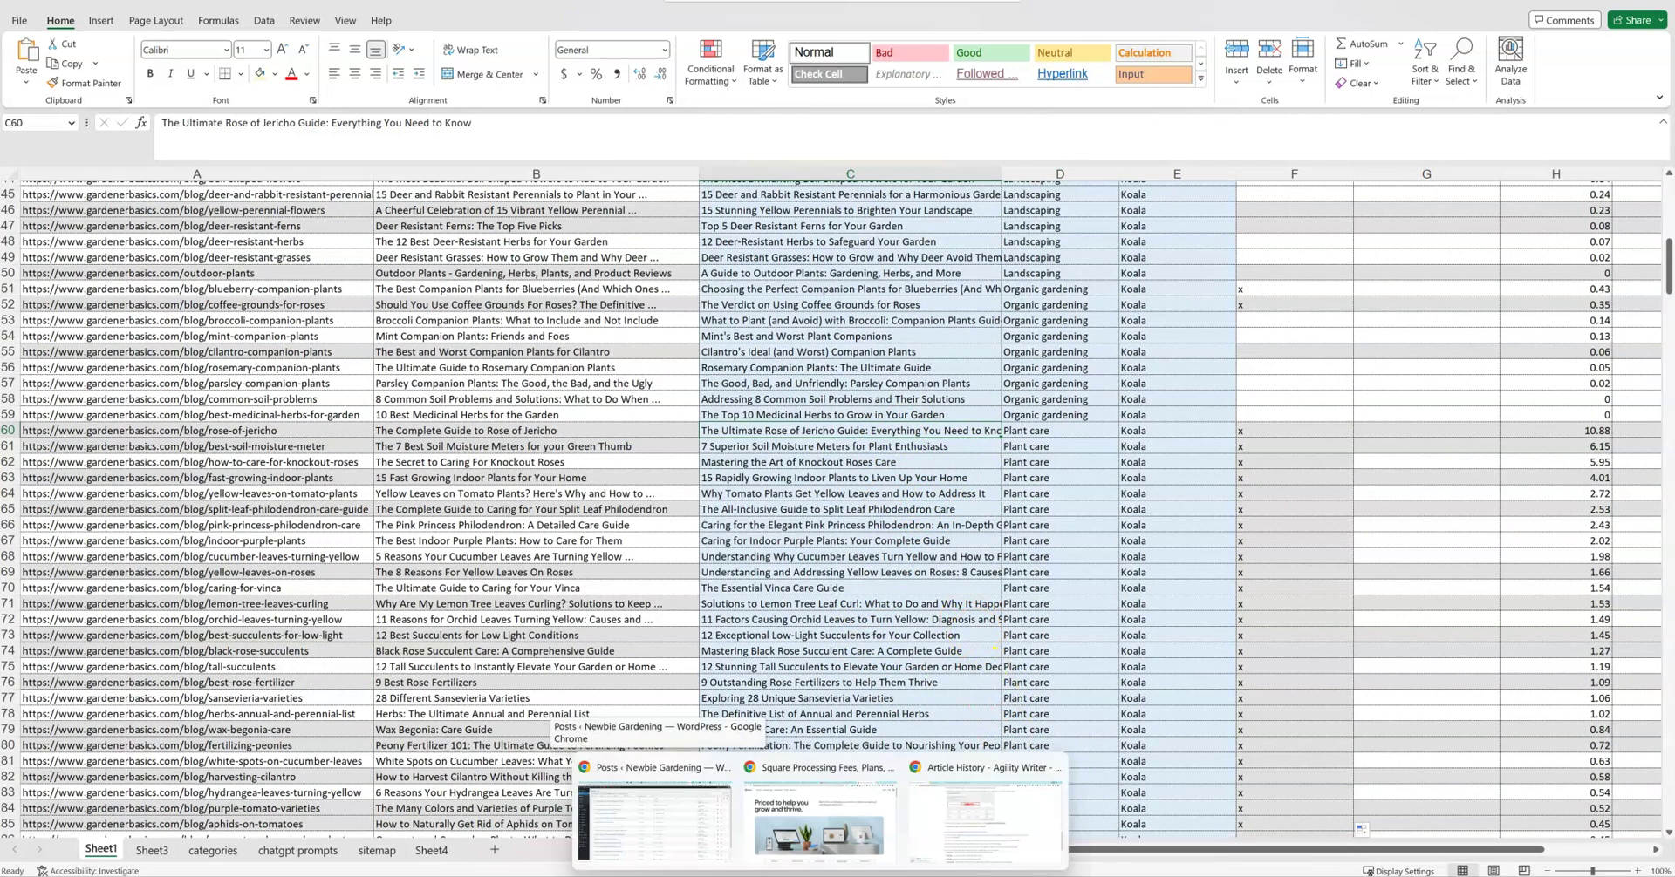
left_click(711, 839)
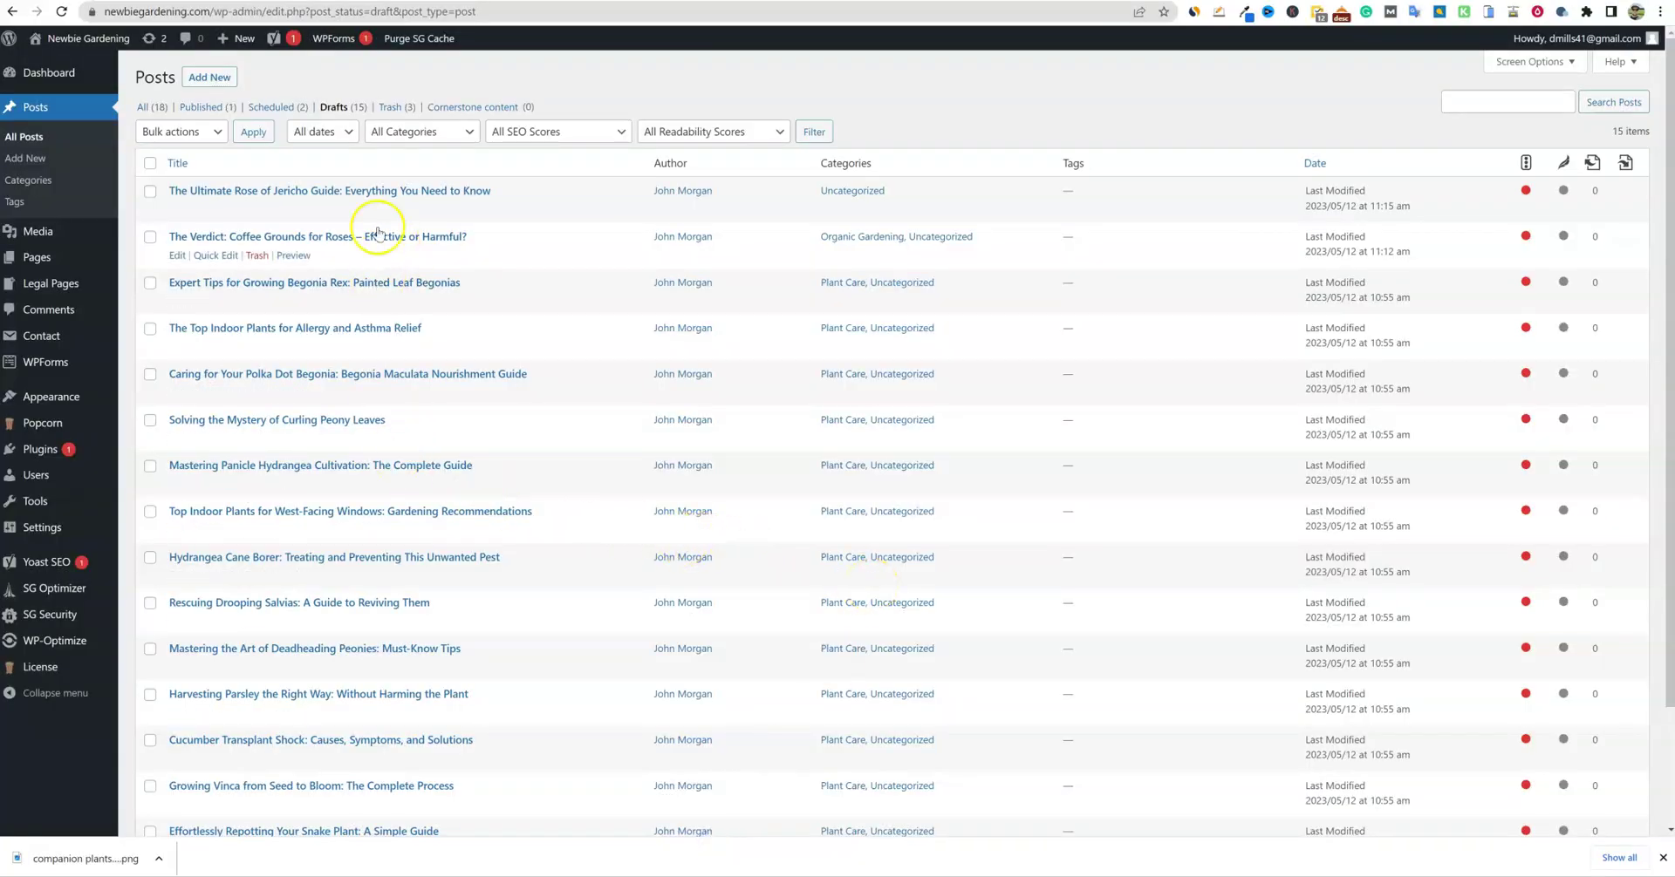
scroll(373, 468, "down", 2)
scroll(355, 497, "up", 2)
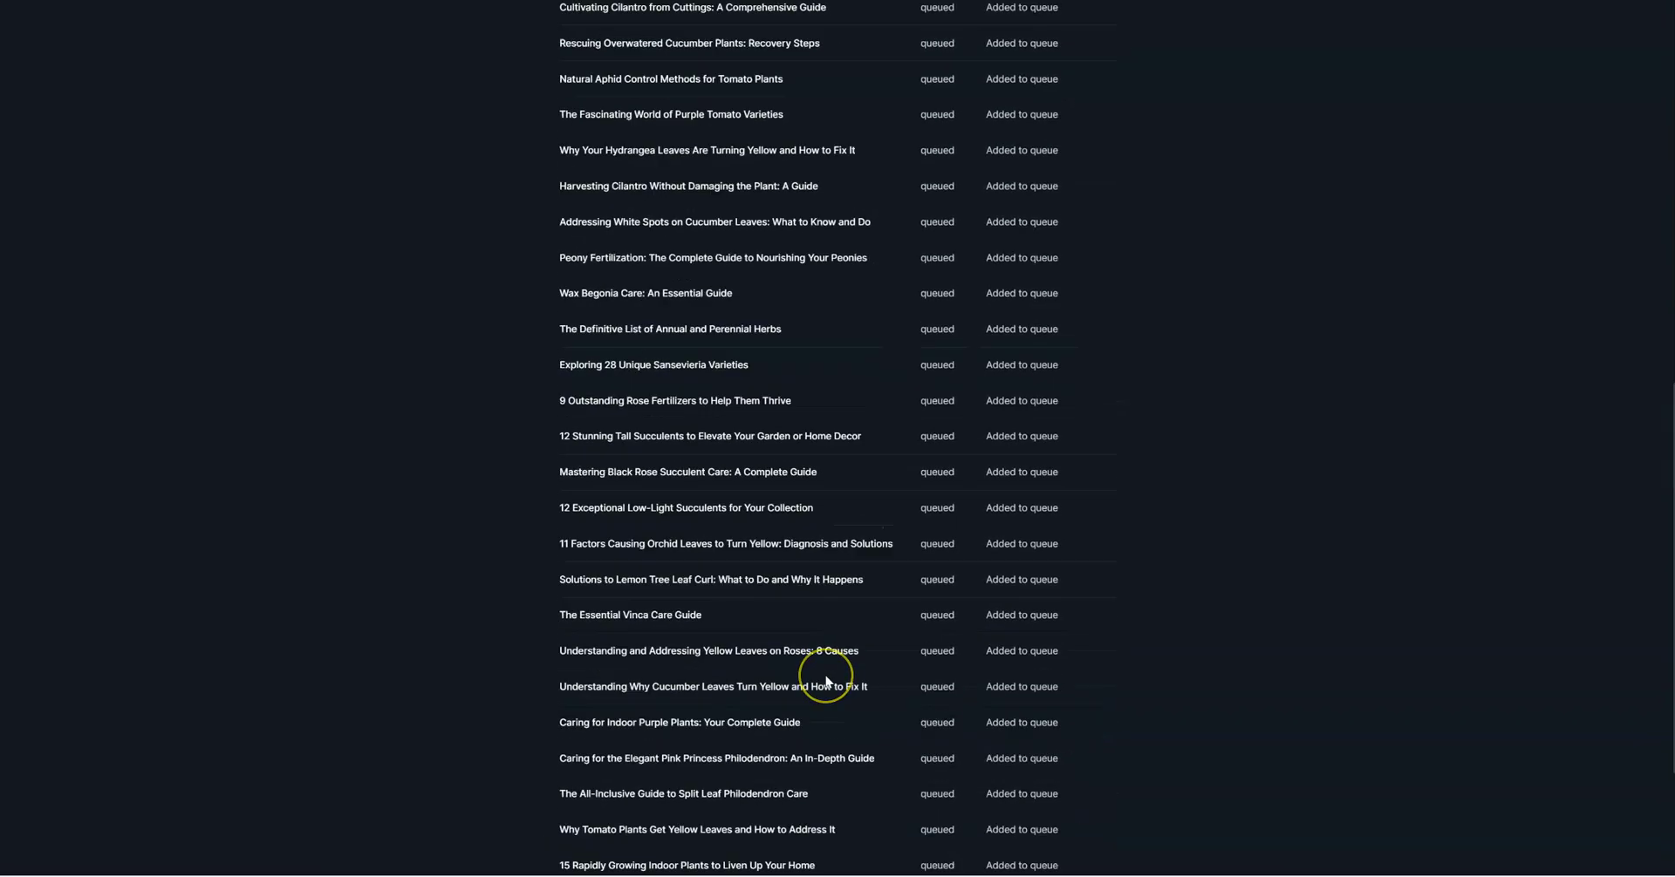
Step: Review KoalaWriter's Article Queue, checking the statuses of in-progress, queued and finished articles
scroll(825, 681, "up", 15)
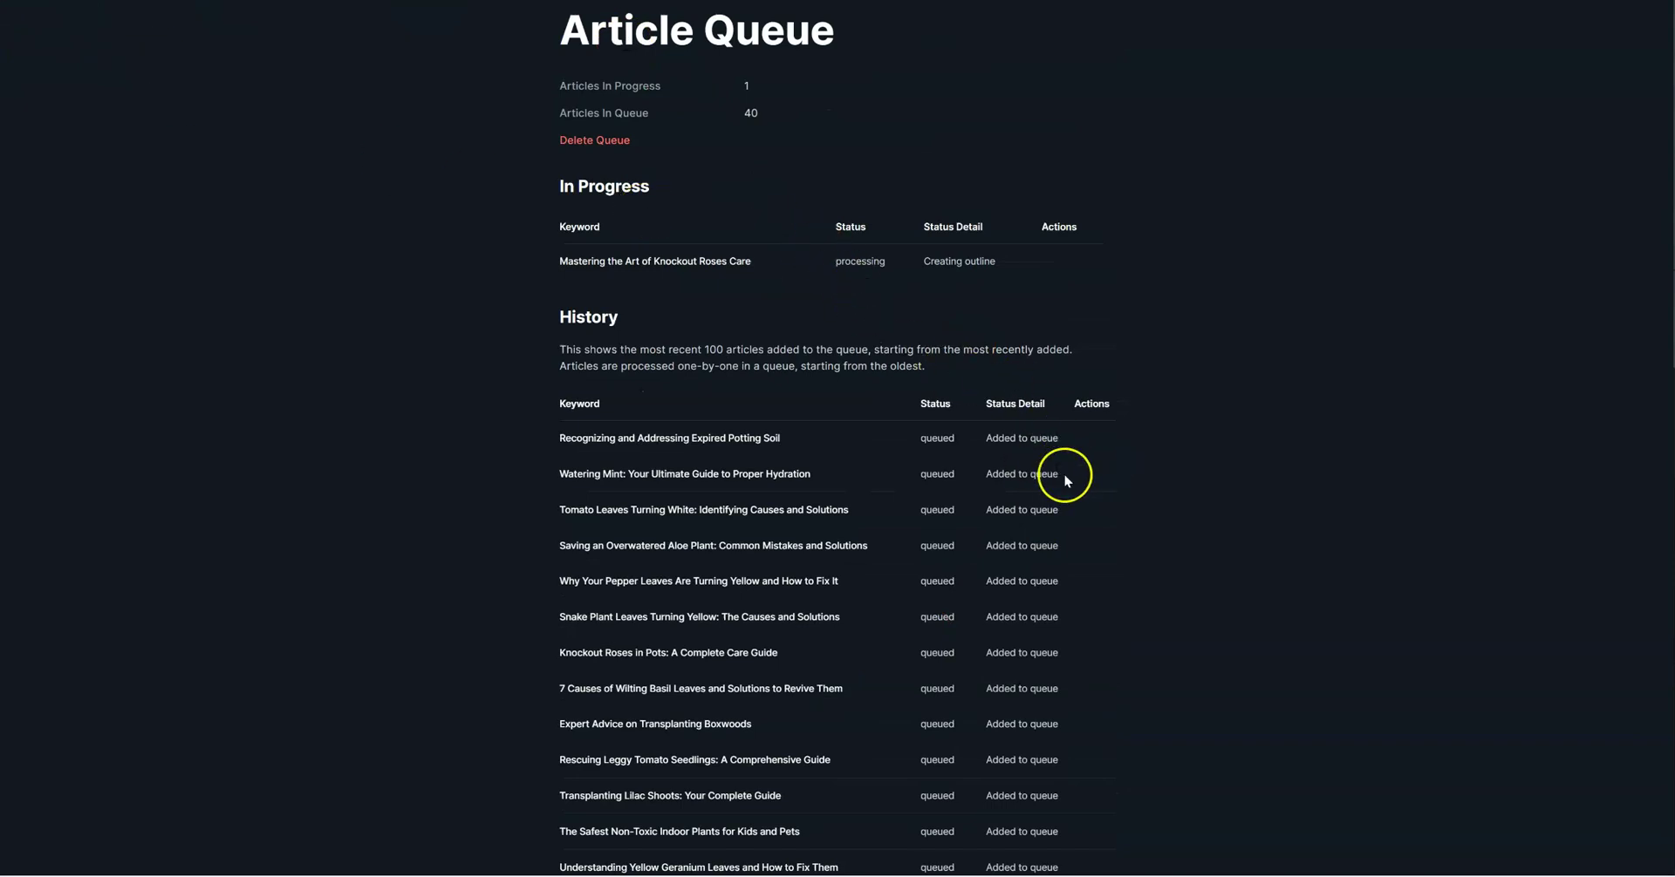
scroll(1110, 419, "down", 2)
scroll(964, 269, "up", 2)
scroll(1051, 443, "down", 3)
scroll(942, 593, "down", 12)
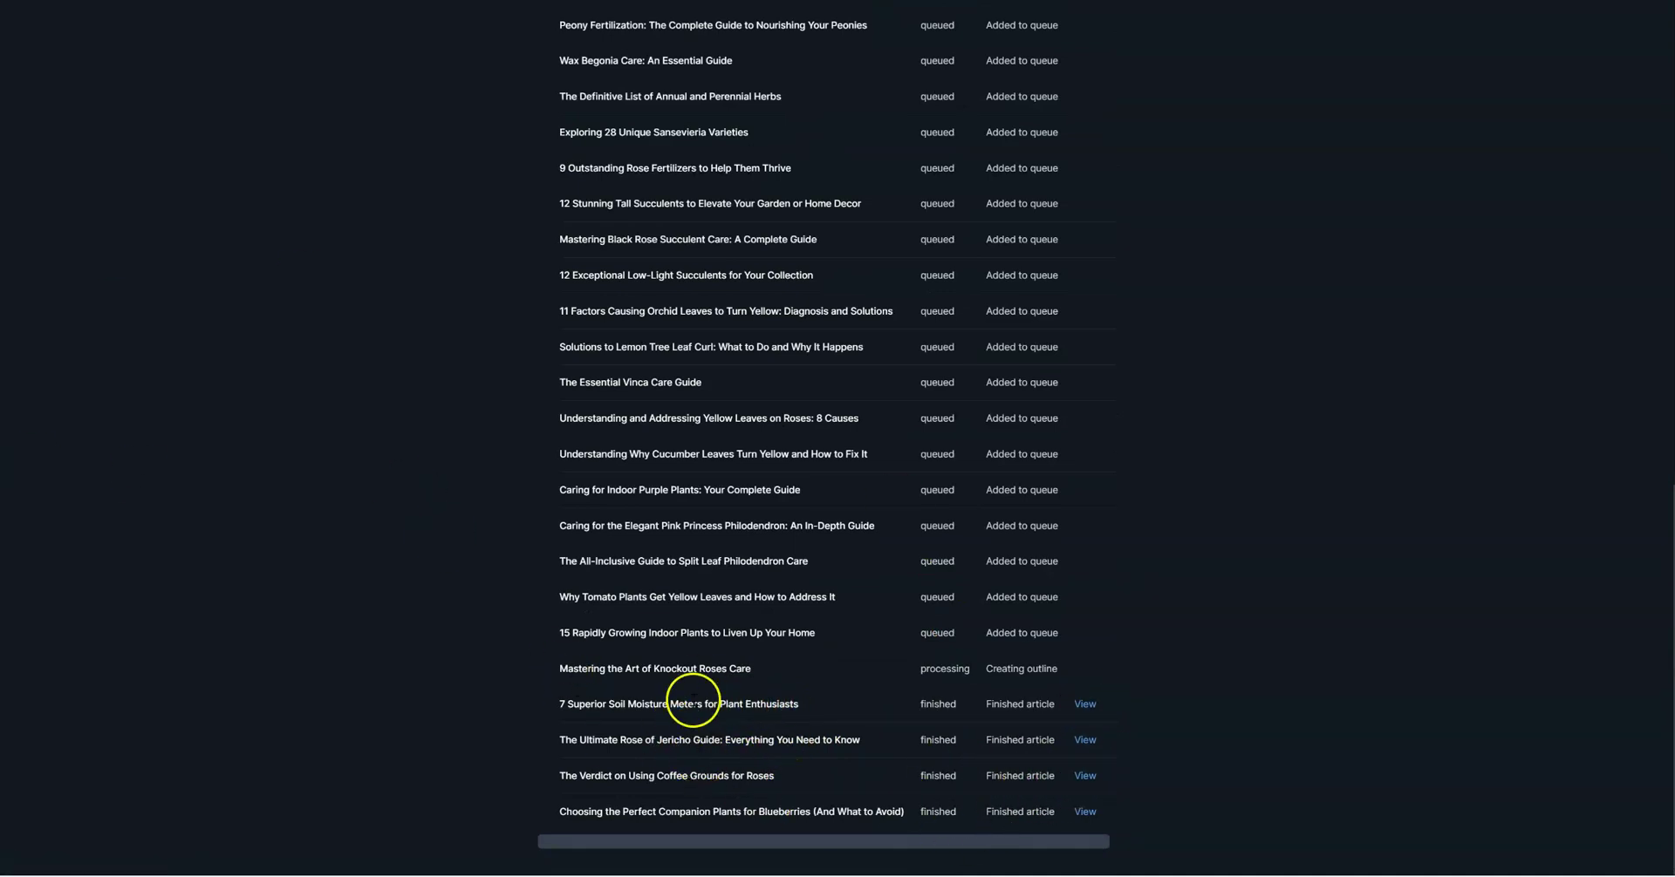
scroll(971, 773, "up", 10)
left_click(1081, 362)
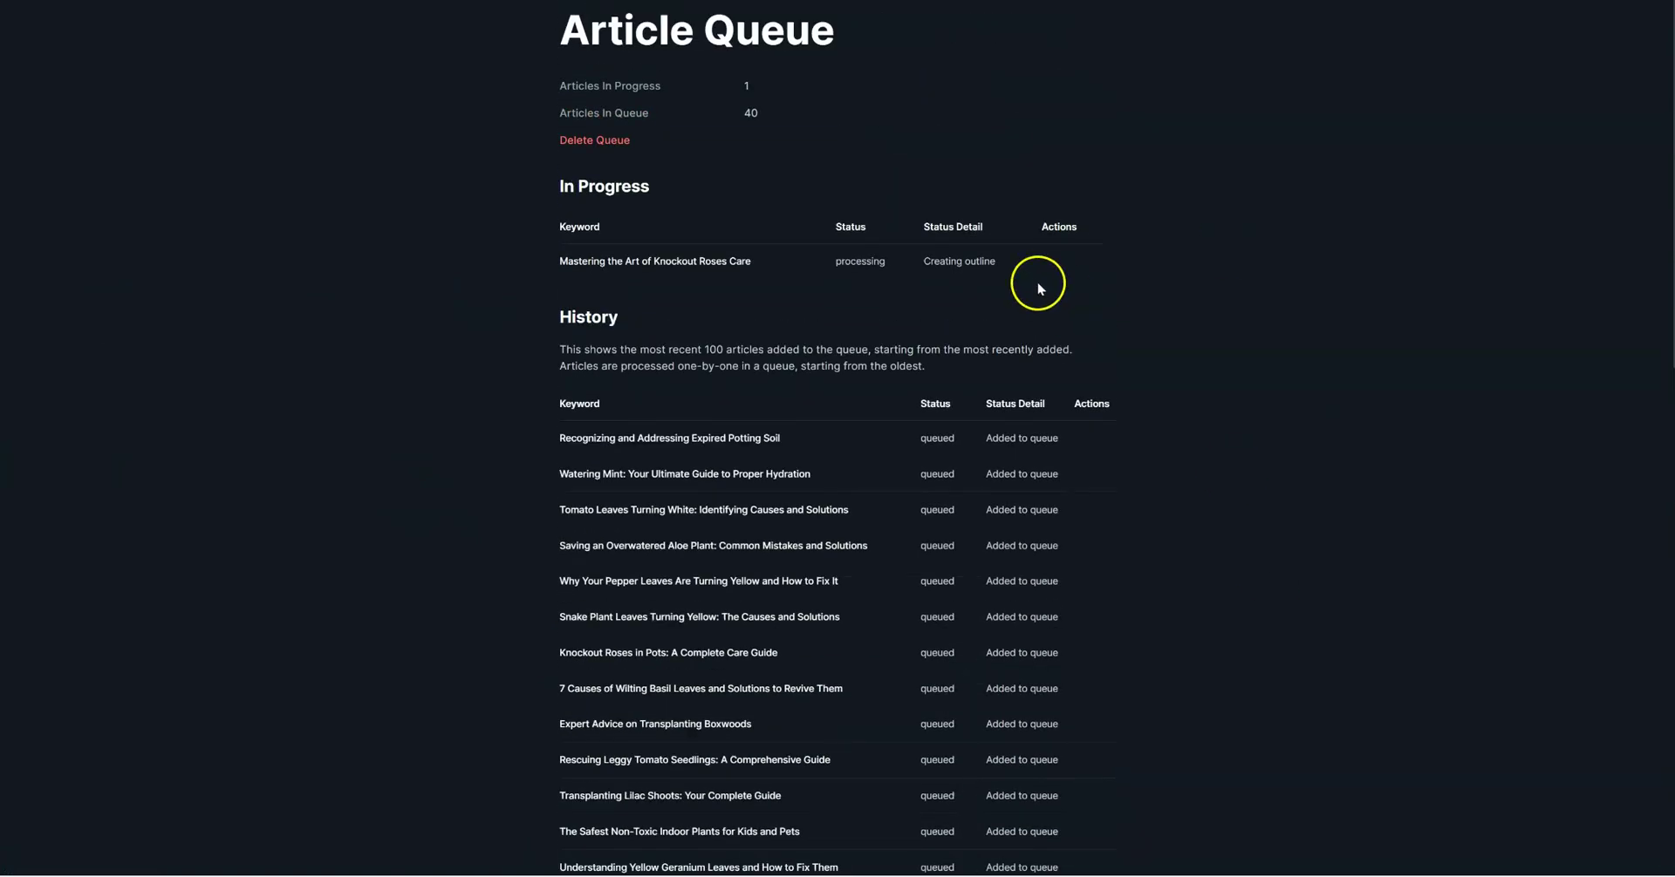